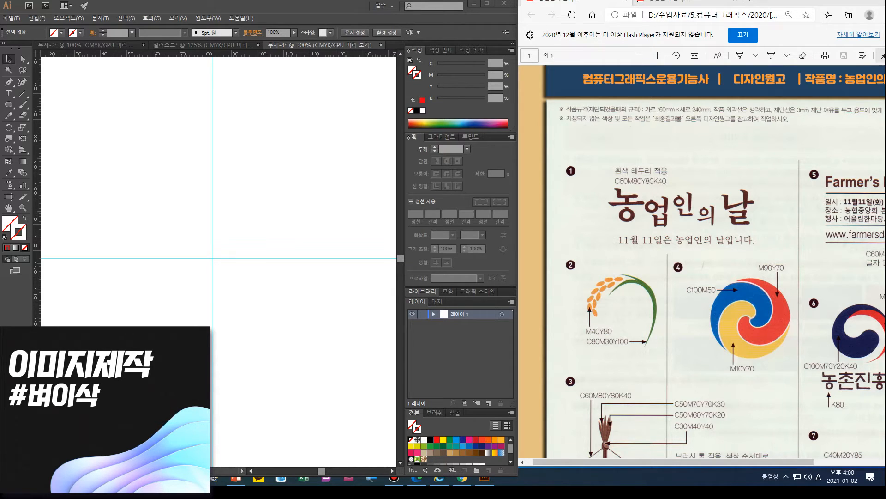
- Draw the leaf's inner curve with the Pen tool from its lower tip up to its left tip, using default white fill and black stroke
{"action": "key", "text": "d"}
{"action": "key", "text": "Hangul"}
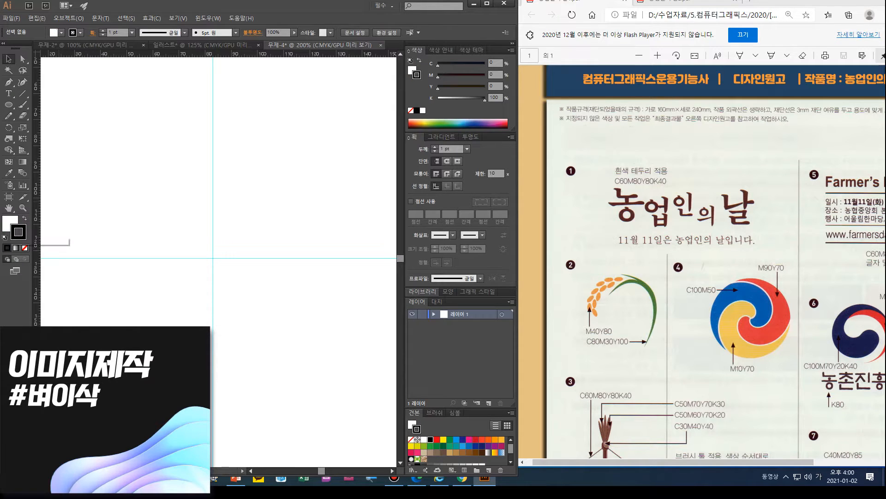
{"action": "left_click", "coordinate": [8, 82]}
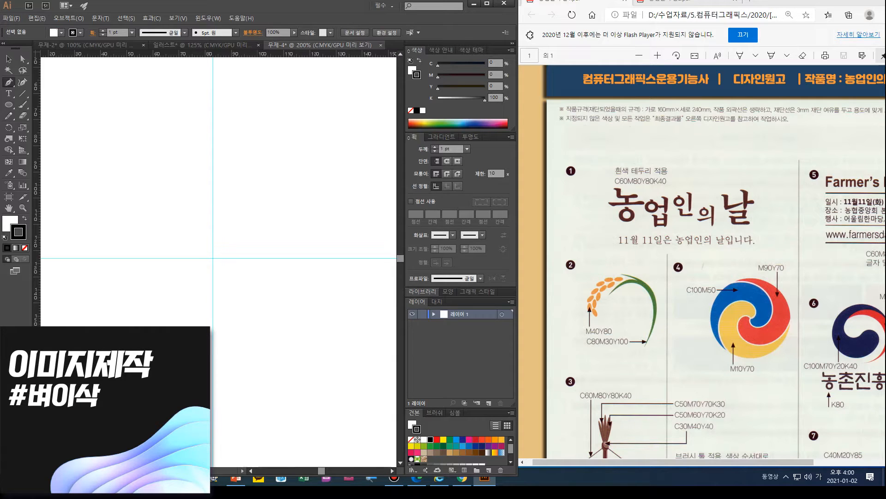
{"action": "mouse_move", "coordinate": [255, 377]}
{"action": "left_mouse_down"}
{"action": "mouse_move", "coordinate": [290, 234]}
{"action": "mouse_move", "coordinate": [277, 199]}
{"action": "mouse_move", "coordinate": [338, 283]}
{"action": "mouse_move", "coordinate": [356, 293]}
{"action": "mouse_move", "coordinate": [341, 276]}
{"action": "left_mouse_up"}
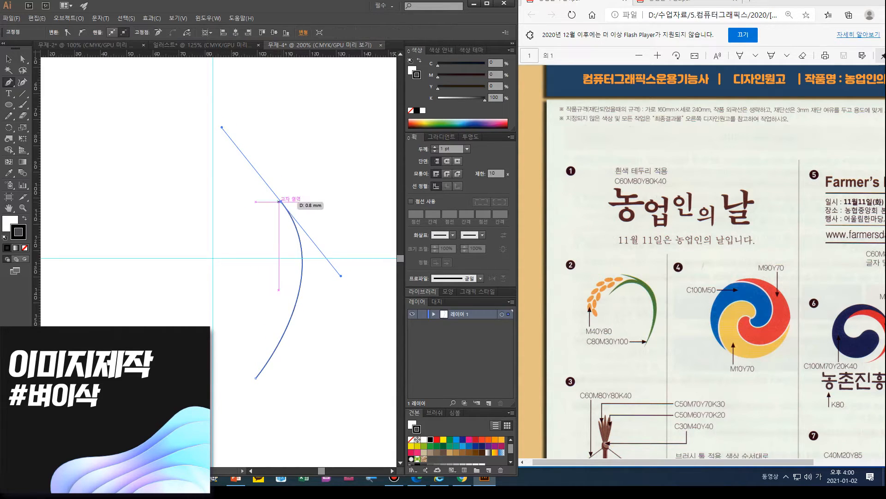
{"action": "left_click", "coordinate": [282, 201]}
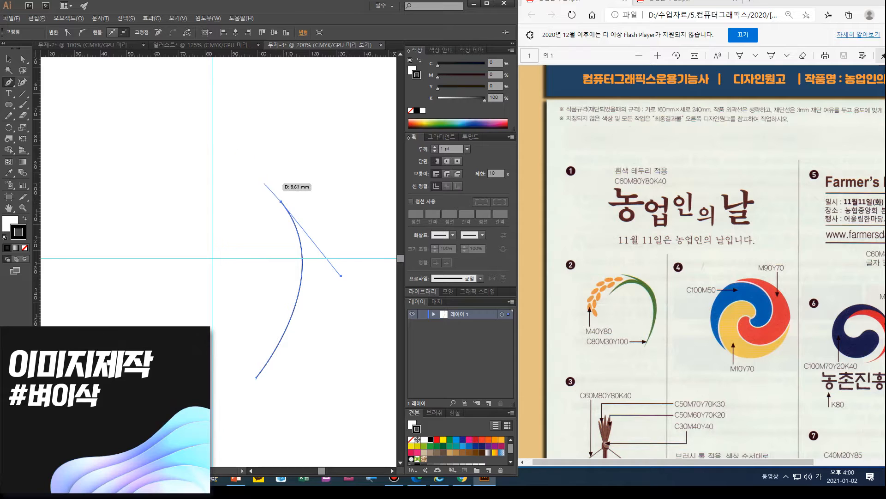
{"action": "left_click_drag", "start_coordinate": [202, 201], "coordinate": [159, 231]}
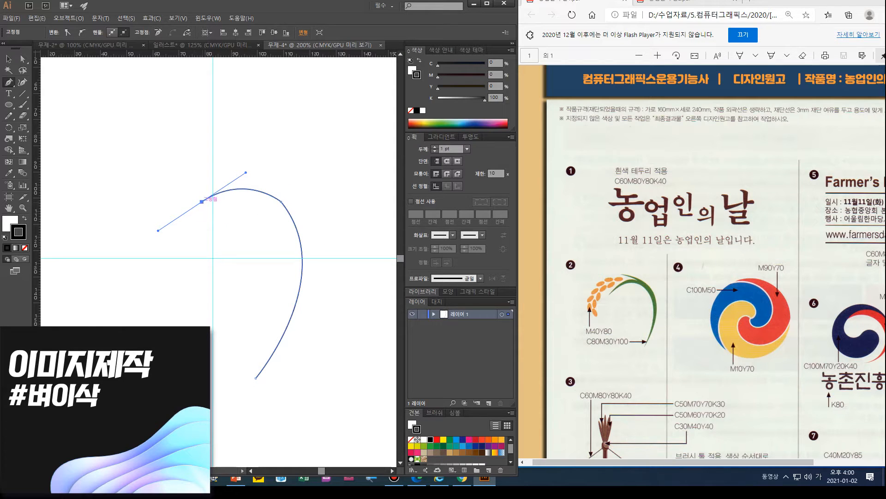
{"action": "left_click", "coordinate": [201, 201]}
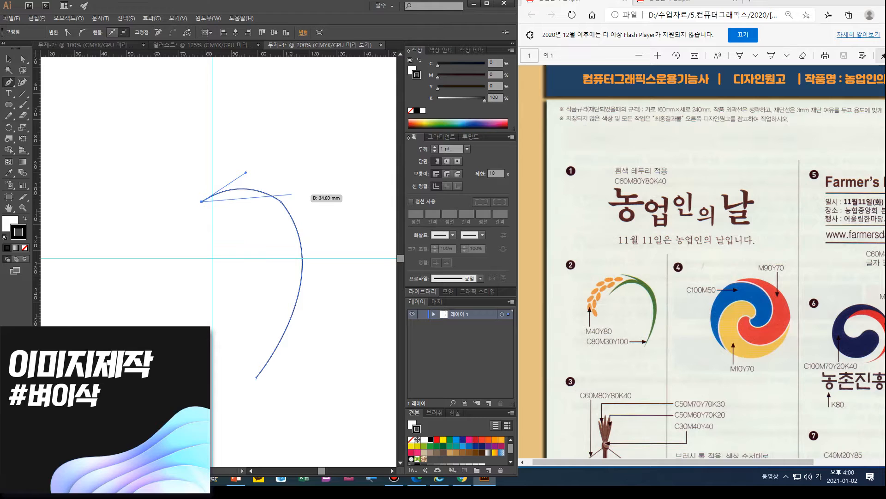
- Continue the path back along the leaf's outer side, adding a second pointed blade above, and close it at the lower tip
{"action": "left_click_drag", "start_coordinate": [286, 194], "coordinate": [341, 221]}
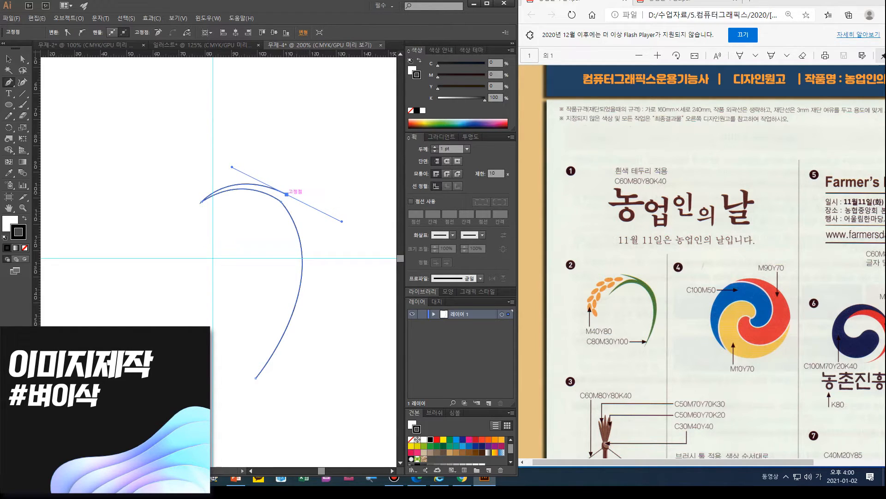
{"action": "left_click", "coordinate": [287, 194]}
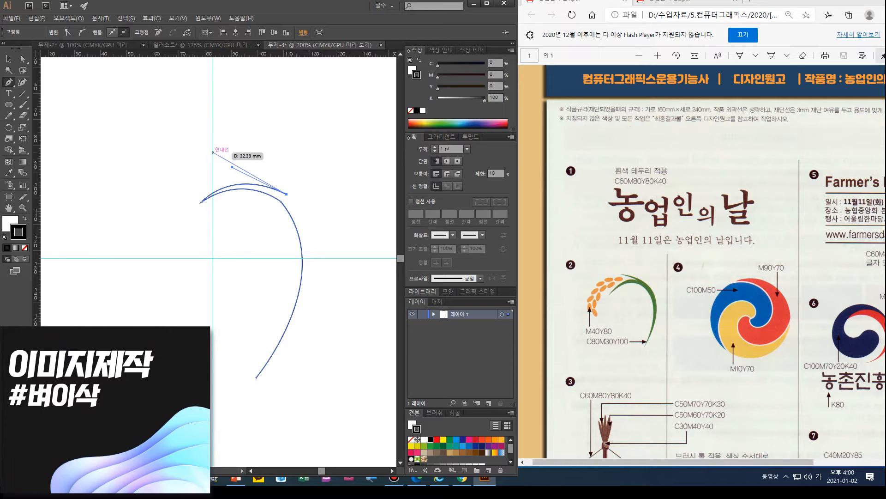
{"action": "left_click_drag", "start_coordinate": [214, 153], "coordinate": [311, 260]}
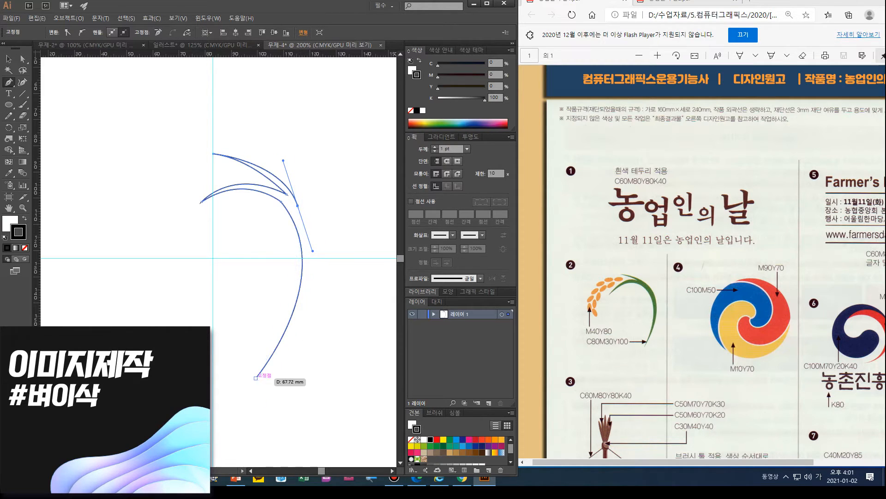
{"action": "left_click_drag", "start_coordinate": [256, 378], "coordinate": [304, 373]}
- Adjust the direction handle at the leaf's lower tip to refine the curve of its lower half
{"action": "mouse_move", "coordinate": [207, 383]}
{"action": "left_mouse_down"}
{"action": "mouse_move", "coordinate": [178, 464]}
{"action": "mouse_move", "coordinate": [232, 317]}
{"action": "mouse_move", "coordinate": [229, 214]}
{"action": "mouse_move", "coordinate": [193, 230]}
{"action": "mouse_move", "coordinate": [186, 287]}
{"action": "left_mouse_up"}
{"action": "key", "text": "ctrl+minus"}
{"action": "key", "text": "ctrl+minus"}
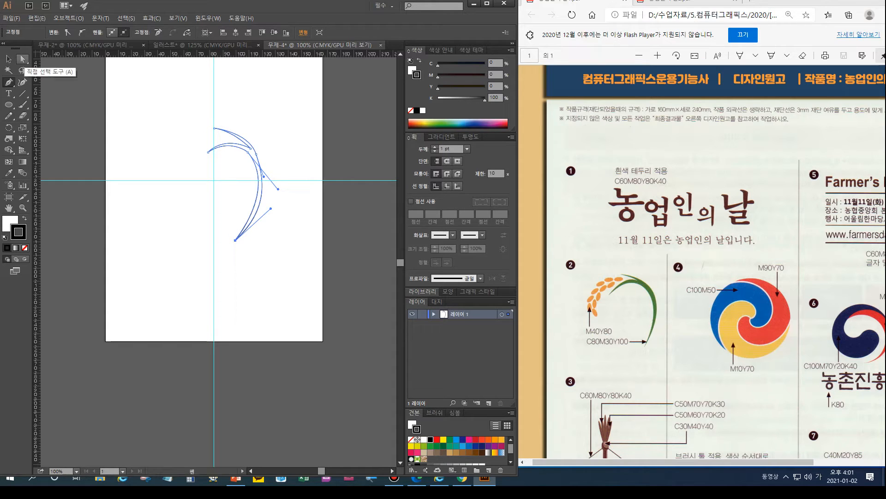
{"action": "left_click", "coordinate": [23, 59]}
{"action": "left_click", "coordinate": [278, 208]}
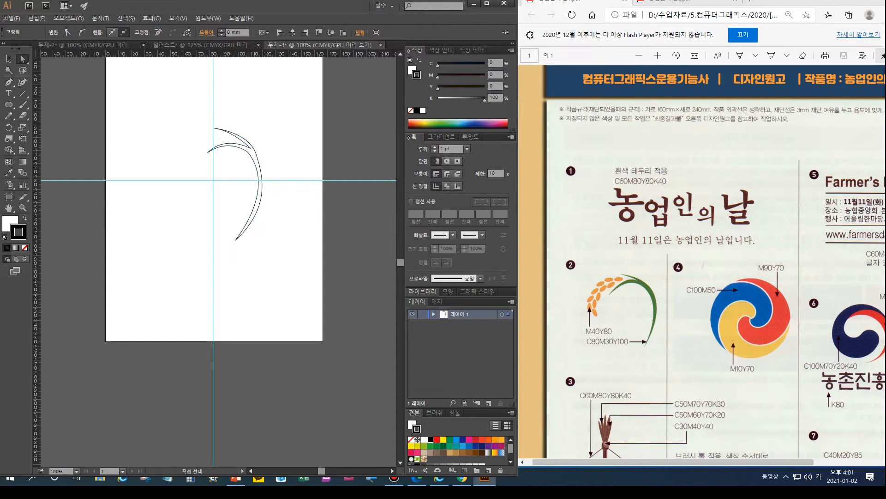
{"action": "left_click", "coordinate": [237, 239]}
{"action": "mouse_move", "coordinate": [277, 203]}
{"action": "left_mouse_down"}
{"action": "mouse_move", "coordinate": [277, 189]}
{"action": "mouse_move", "coordinate": [266, 215]}
{"action": "mouse_move", "coordinate": [269, 203]}
{"action": "left_mouse_up"}
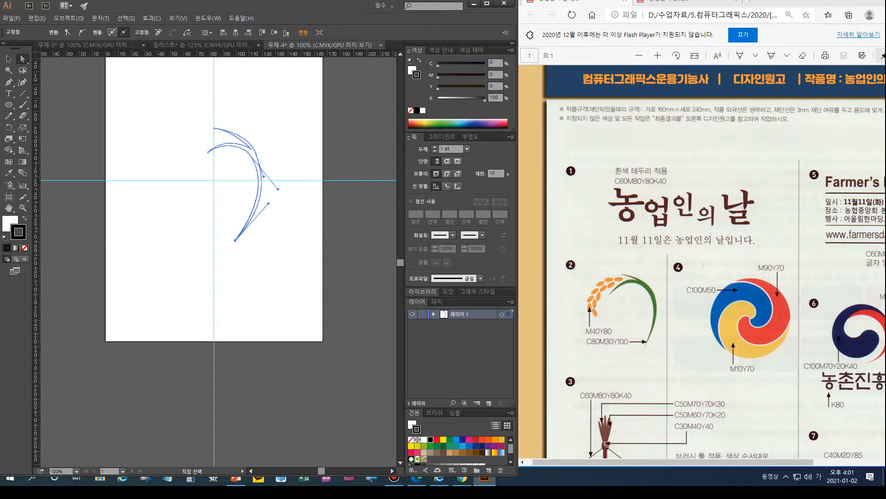
- Remove the leaf's stroke, fill it with C80 M30 Y100, and deselect it
{"action": "key", "text": "slash"}
{"action": "key", "text": "x"}
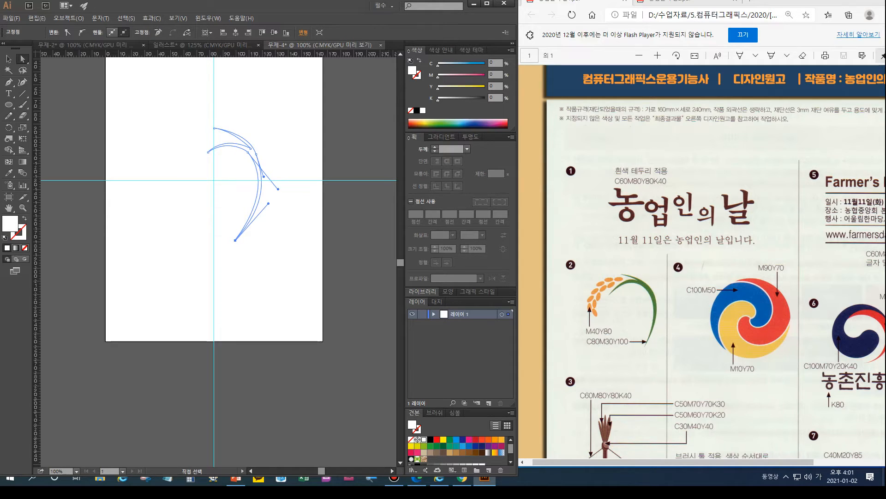
{"action": "left_click", "coordinate": [495, 63]}
{"action": "type", "text": "80"}
{"action": "key", "text": "Tab"}
{"action": "type", "text": "30"}
{"action": "key", "text": "Tab"}
{"action": "type", "text": "100"}
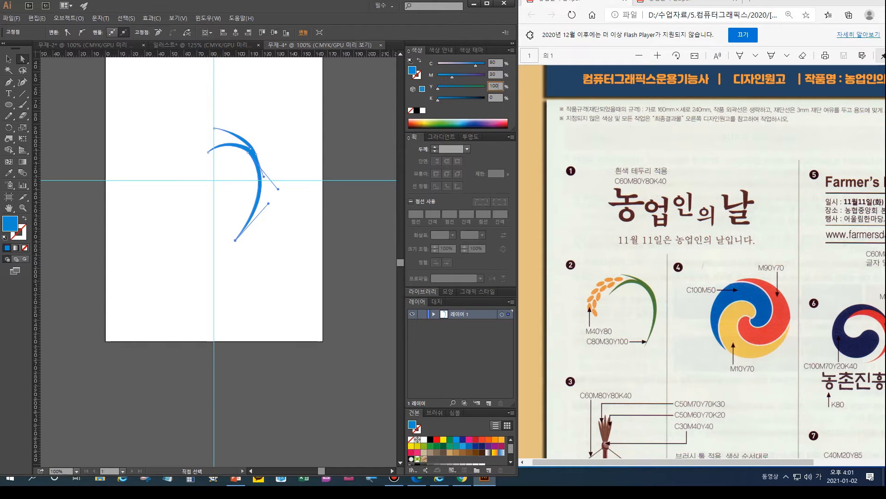
{"action": "key", "text": "Return"}
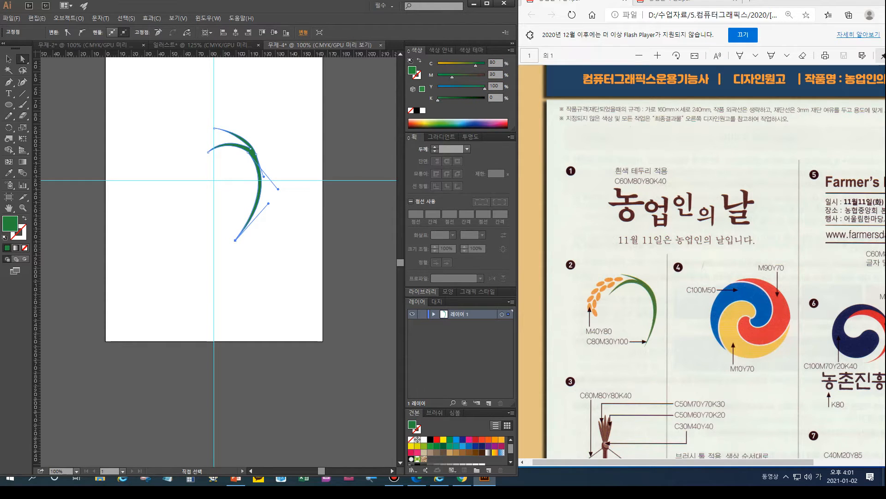
{"action": "key", "text": "v"}
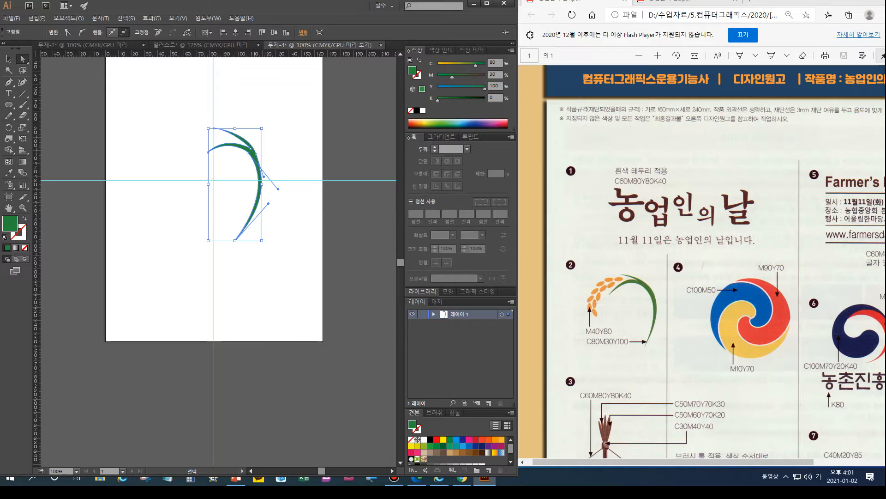
{"action": "key", "text": "ctrl+shift+a"}
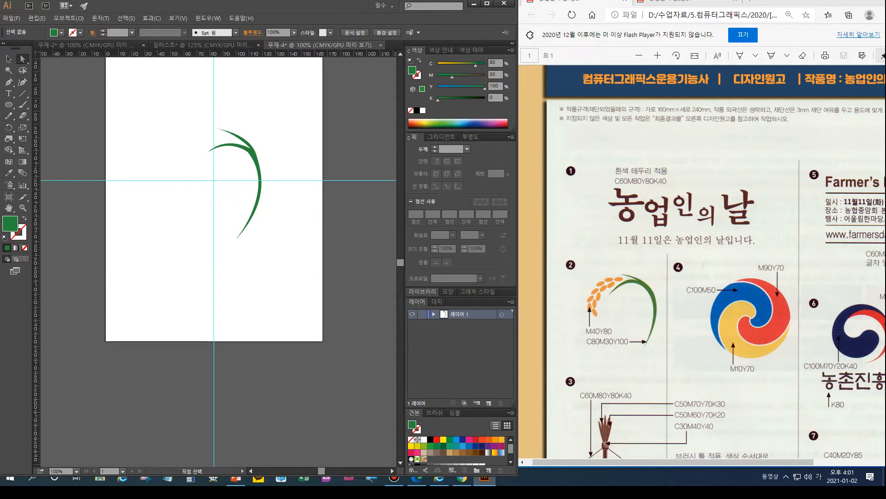
- Bulge the leaf's outer curve slightly outward and nudge the upper blade's tip a little to the right and down
{"action": "left_click", "coordinate": [261, 181]}
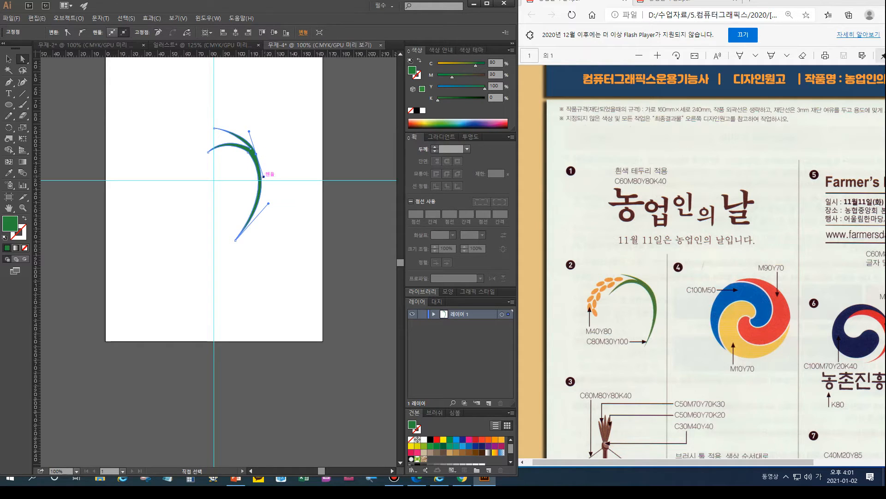
{"action": "left_click_drag", "start_coordinate": [263, 176], "coordinate": [266, 176]}
{"action": "left_click", "coordinate": [222, 129]}
{"action": "key", "text": "Right"}
{"action": "key", "text": "Right"}
{"action": "key", "text": "Right"}
{"action": "key", "text": "Right"}
{"action": "key", "text": "Right"}
{"action": "key", "text": "Down"}
{"action": "key", "text": "Down"}
{"action": "key", "text": "Down"}
{"action": "key", "text": "Down"}
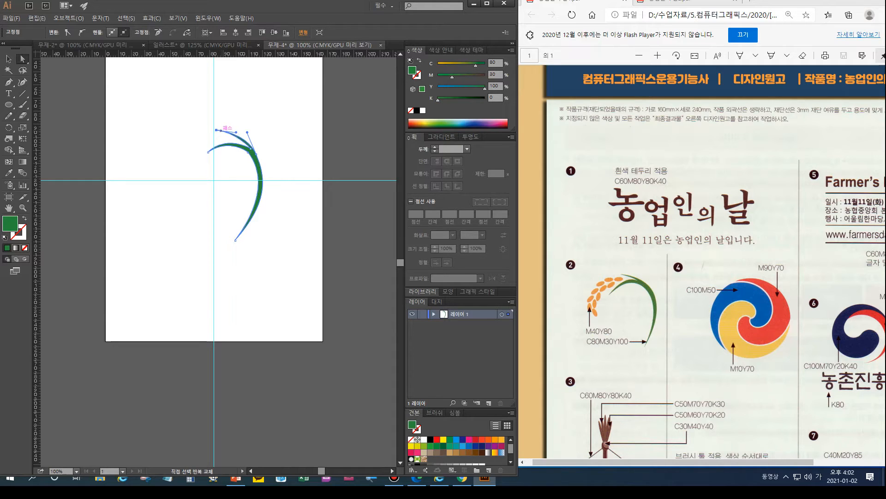
{"action": "left_click", "coordinate": [225, 134]}
{"action": "key", "text": "ctrl+shift+a"}
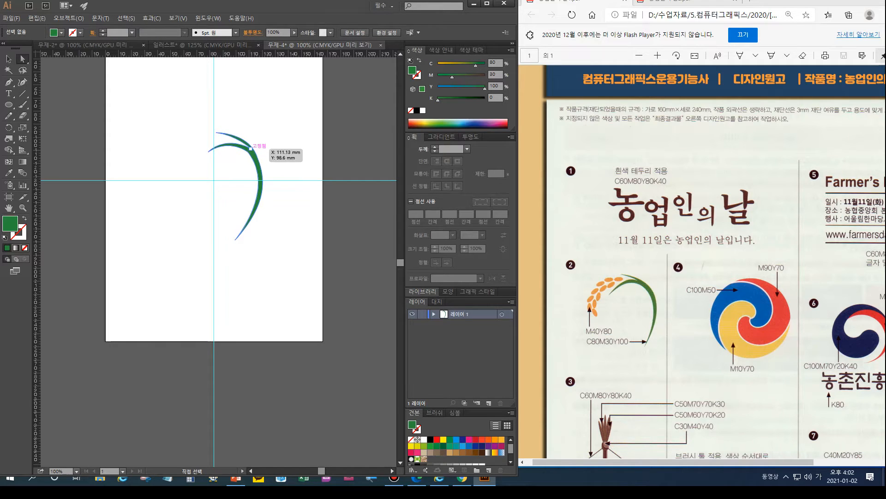
- Nudge the anchor point in the notch between the two blades left to about X 110.5 mm
{"action": "left_click", "coordinate": [257, 166]}
{"action": "key", "text": "ctrl+equal"}
{"action": "key", "text": "ctrl+equal"}
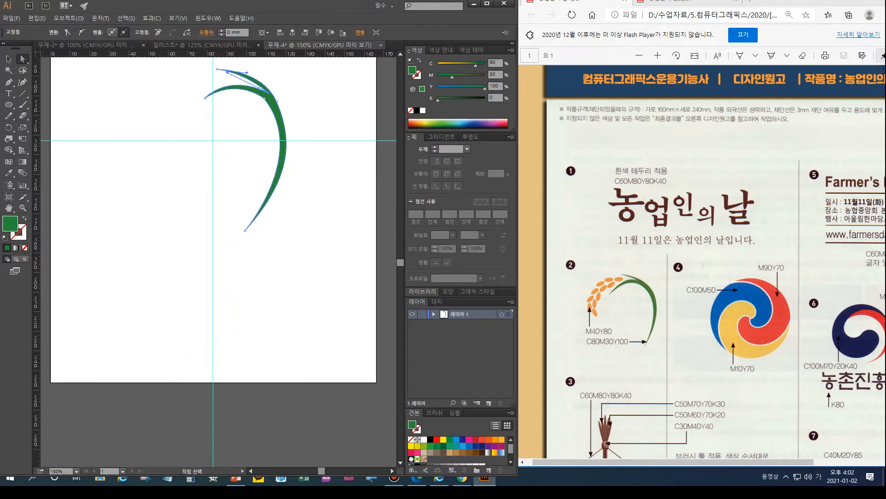
{"action": "left_click_drag", "start_coordinate": [263, 148], "coordinate": [236, 332]}
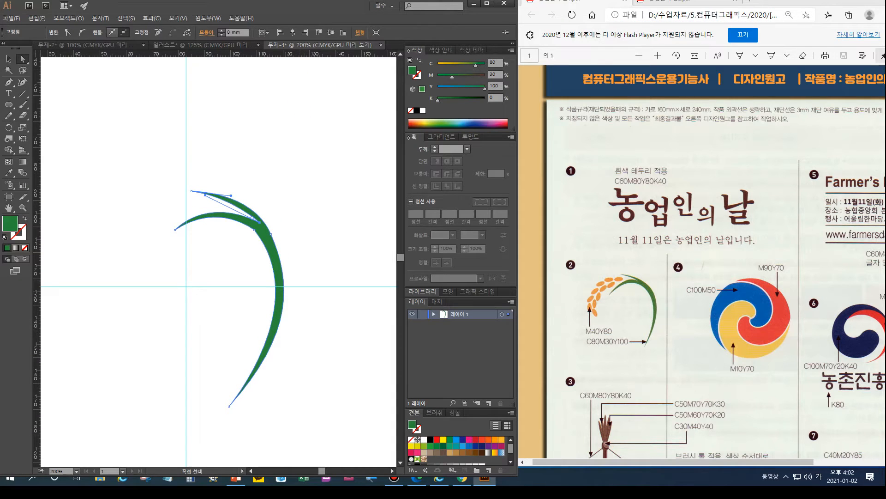
{"action": "left_click", "coordinate": [260, 222]}
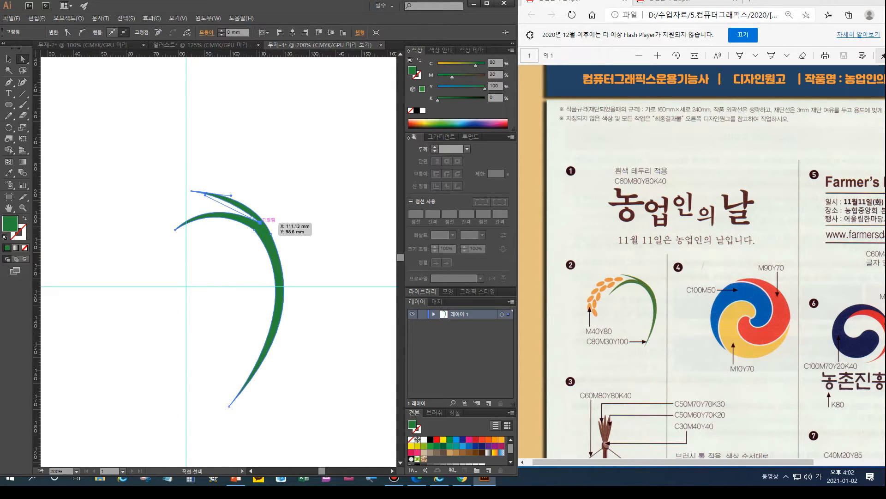
{"action": "key", "text": "Left"}
{"action": "key", "text": "Left"}
{"action": "key", "text": "Left"}
{"action": "key", "text": "Left"}
{"action": "key", "text": "Left"}
{"action": "key", "text": "Left"}
{"action": "key", "text": "Left"}
{"action": "key", "text": "Left"}
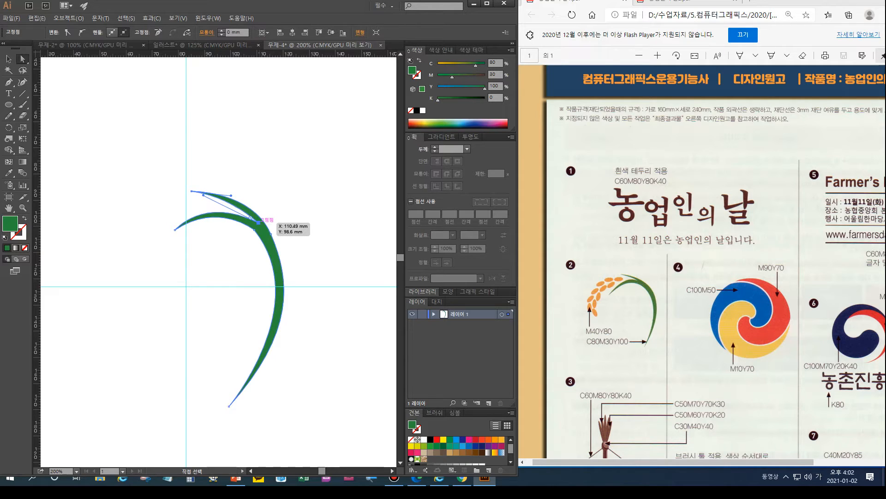
- Adjust the curve handles of the upper blade to give it a thinner, sharper tip, and deselect the leaf
{"action": "left_click_drag", "start_coordinate": [230, 195], "coordinate": [207, 192]}
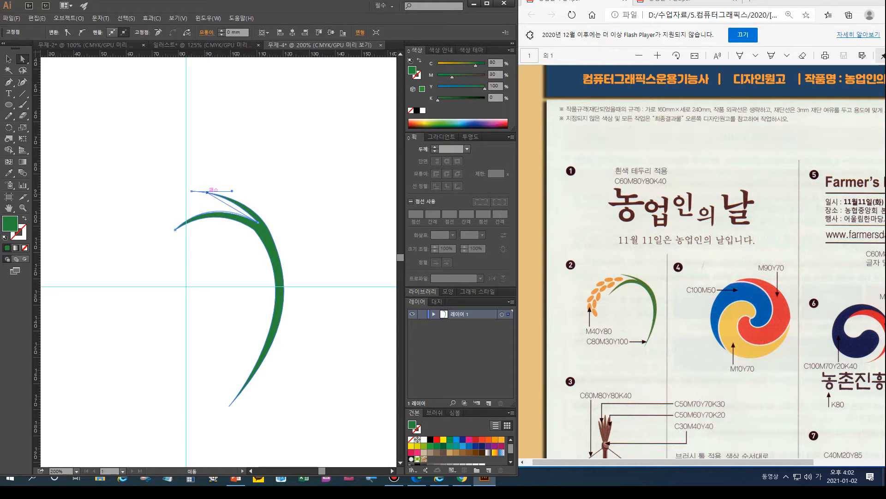
{"action": "left_click_drag", "start_coordinate": [208, 192], "coordinate": [207, 192]}
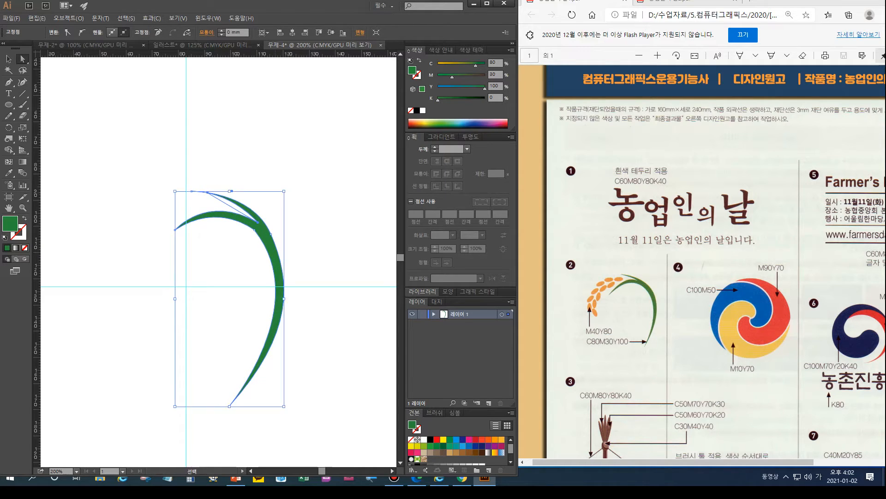
{"action": "key", "text": "ctrl+shift+a"}
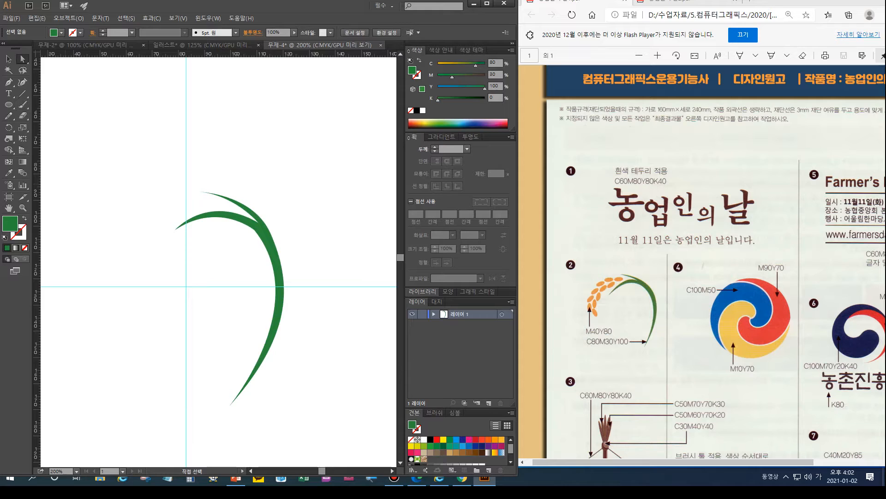
- Draw a horizontal ellipse about 19.4 × 8.6 mm left of the upper blade's tip and rotate it slightly counterclockwise
{"action": "left_click", "coordinate": [9, 104]}
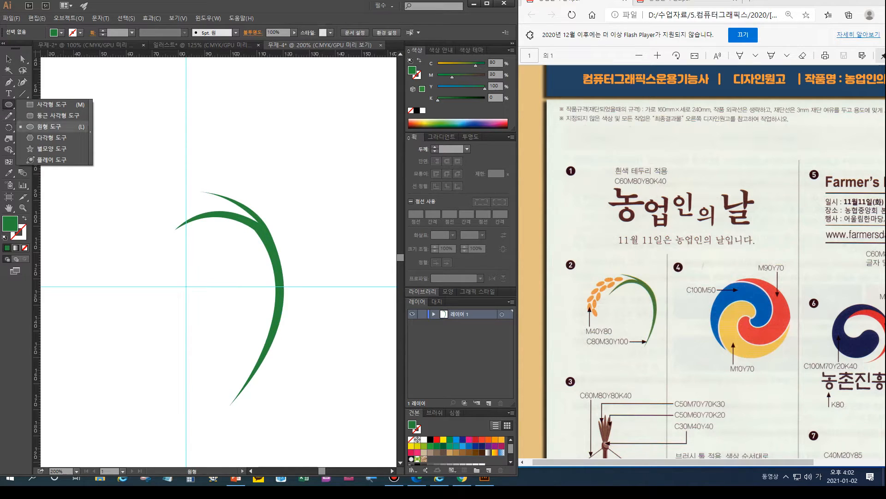
{"action": "left_click", "coordinate": [46, 126]}
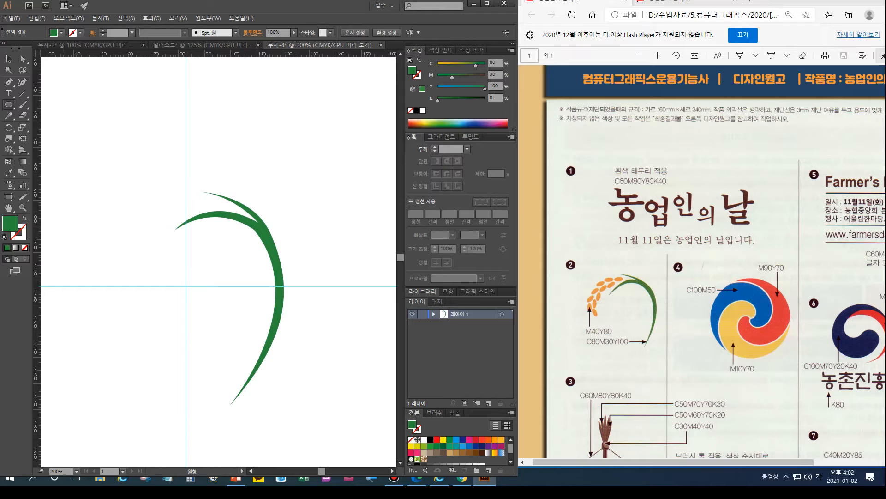
{"action": "left_click_drag", "start_coordinate": [151, 189], "coordinate": [202, 215]}
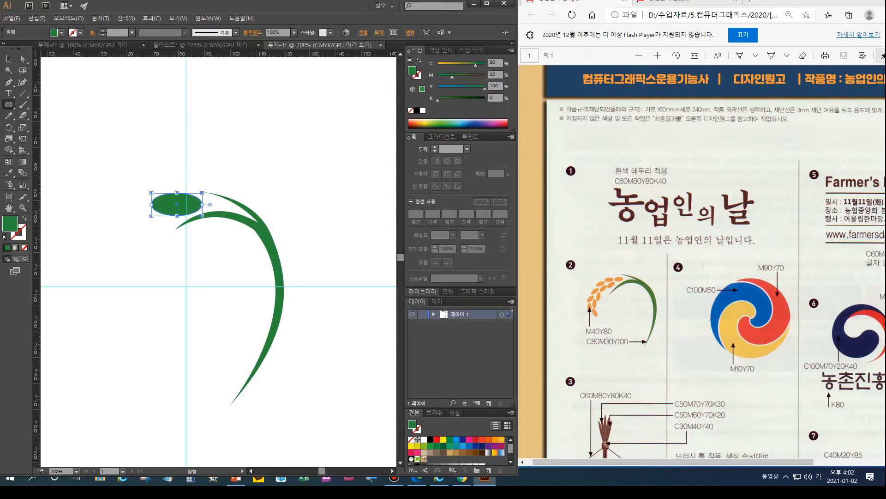
{"action": "left_click", "coordinate": [166, 213]}
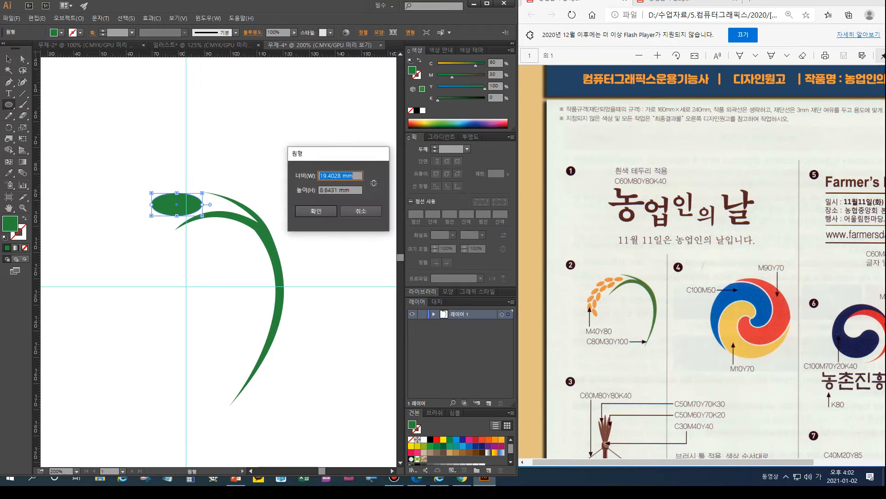
{"action": "key", "text": "Escape"}
{"action": "key", "text": "r"}
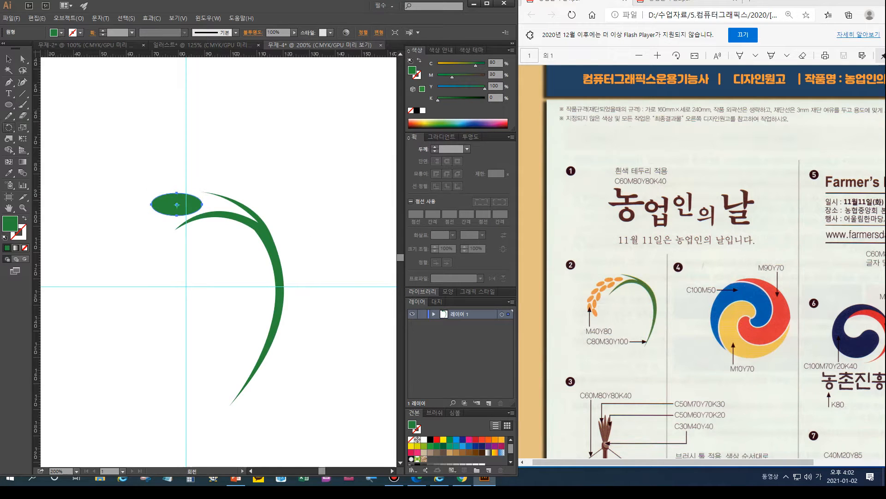
{"action": "left_click_drag", "start_coordinate": [151, 204], "coordinate": [152, 208]}
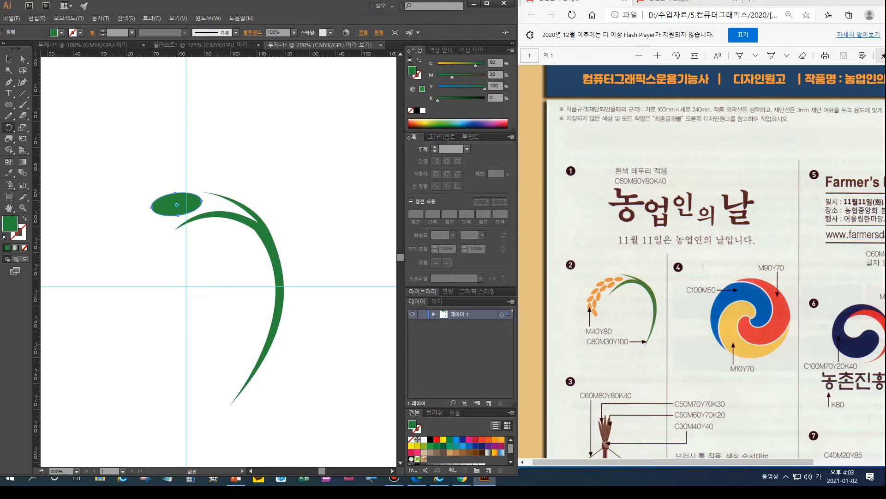
- Fill the ellipse with C0 M40 Y80 as the first rice grain
{"action": "double_click", "coordinate": [496, 63]}
{"action": "type", "text": "0"}
{"action": "key", "text": "Tab"}
{"action": "type", "text": "40"}
{"action": "key", "text": "Tab"}
{"action": "type", "text": "80"}
{"action": "key", "text": "Tab"}
{"action": "key", "text": "Return"}
- Duplicate the orange grain to its upper left and reselect the original grain beside the leaf
{"action": "double_click", "coordinate": [8, 208]}
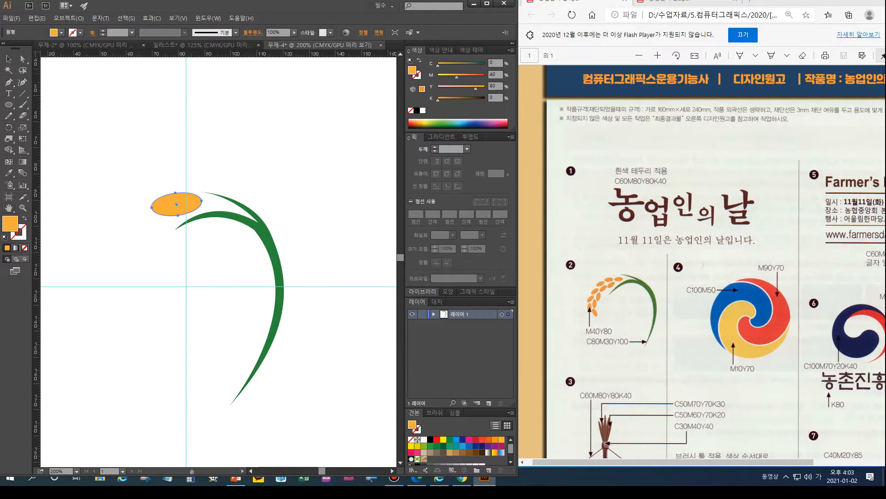
{"action": "key", "text": "v"}
{"action": "left_click_drag", "start_coordinate": [214, 211], "coordinate": [185, 202]}
{"action": "left_click", "coordinate": [222, 209]}
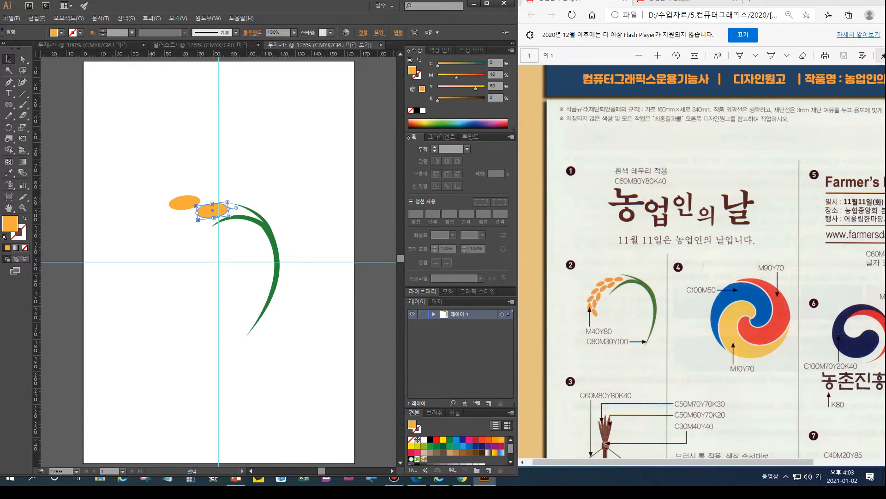
- Shrink the grain beside the leaf, remove its larger copy at the upper left, and nudge the remaining grain slightly down
{"action": "left_click_drag", "start_coordinate": [198, 219], "coordinate": [215, 209]}
{"action": "left_click", "coordinate": [185, 203]}
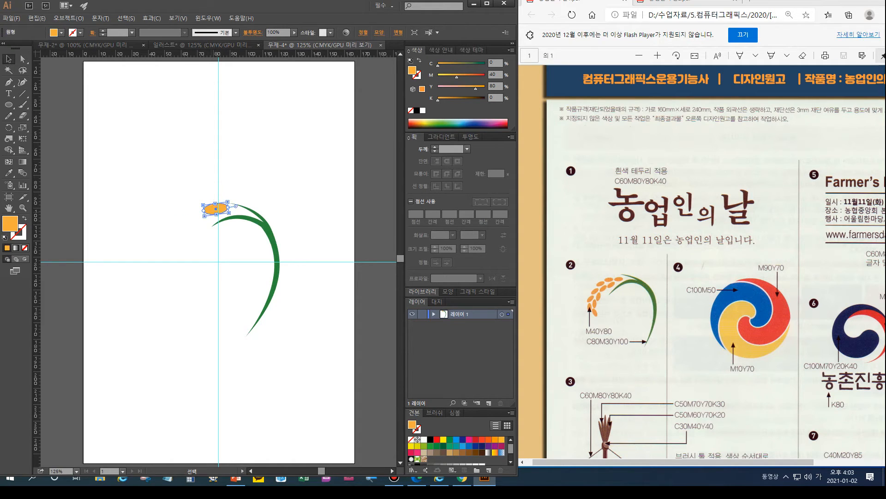
{"action": "key", "text": "Down"}
{"action": "key", "text": "Down"}
{"action": "key", "text": "Down"}
{"action": "key", "text": "Down"}
{"action": "key", "text": "Down"}
- Duplicate the grain to the left with a slight rotation and add a more steeply tilted copy beneath it, forming a pair
{"action": "left_click_drag", "start_coordinate": [216, 206], "coordinate": [190, 203]}
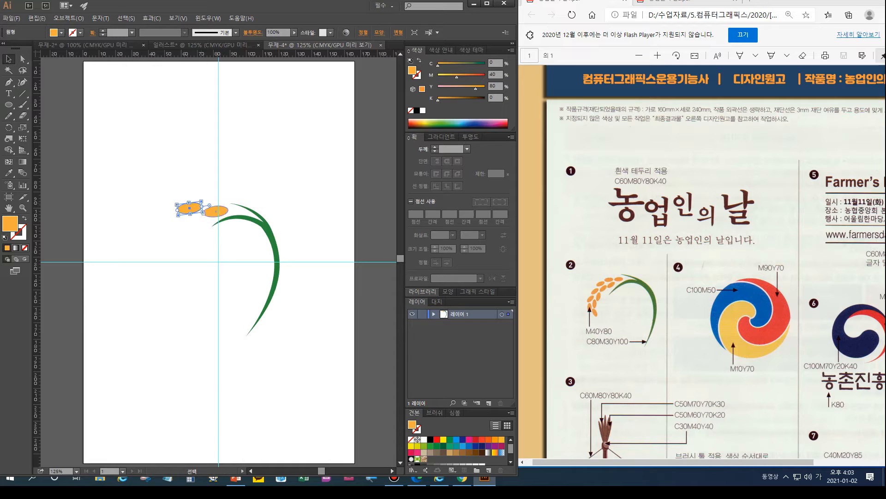
{"action": "left_click_drag", "start_coordinate": [208, 210], "coordinate": [209, 210]}
{"action": "key", "text": "ctrl+plus"}
{"action": "key", "text": "r"}
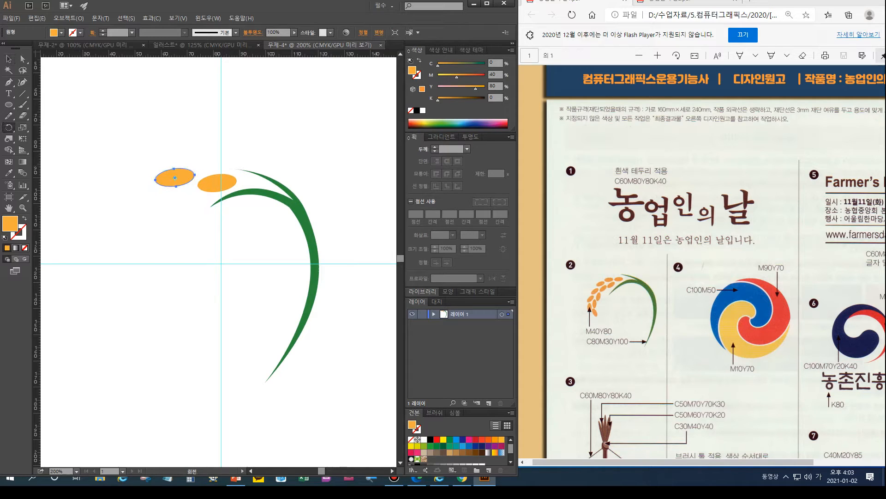
{"action": "mouse_move", "coordinate": [203, 173]}
{"action": "left_mouse_down"}
{"action": "mouse_move", "coordinate": [215, 181]}
{"action": "mouse_move", "coordinate": [194, 174]}
{"action": "left_mouse_up"}
{"action": "key", "text": "v"}
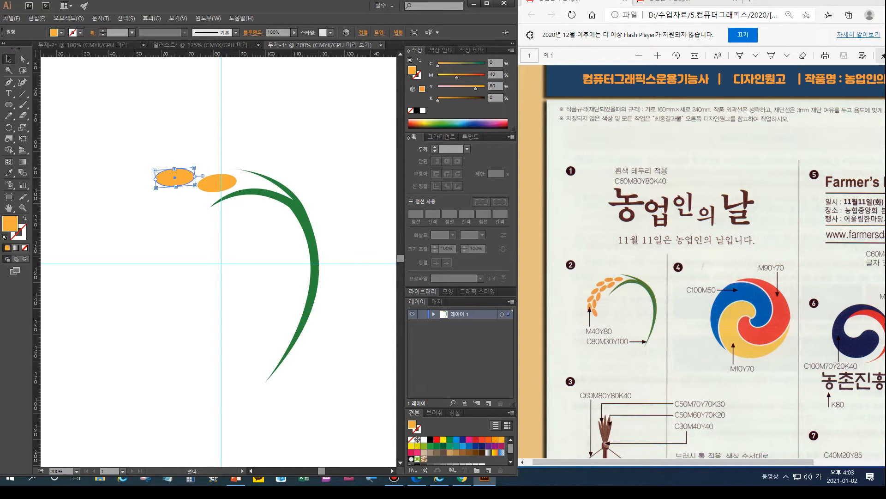
{"action": "left_click_drag", "start_coordinate": [195, 175], "coordinate": [181, 203]}
{"action": "left_click", "coordinate": [174, 179]}
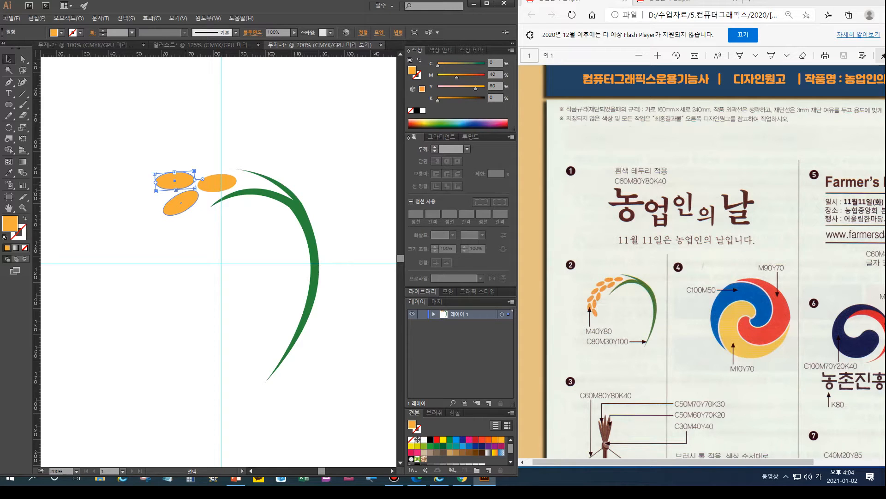
- Duplicate the grain pair twice toward the lower left, rotating each copied pair counterclockwise to follow the ear's arc
{"action": "left_click", "coordinate": [180, 203], "text": "shift"}
{"action": "left_click_drag", "start_coordinate": [194, 196], "coordinate": [144, 236]}
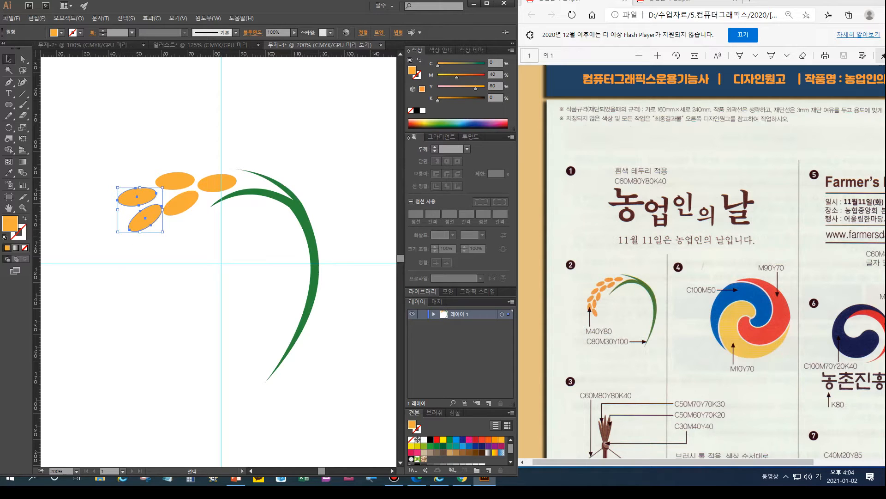
{"action": "left_click_drag", "start_coordinate": [160, 221], "coordinate": [86, 263]}
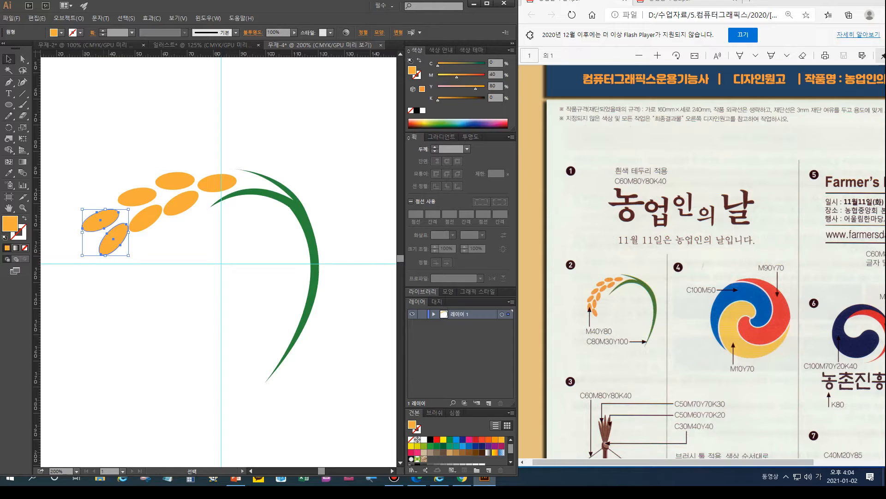
- Add a fourth, steeper grain pair at the arc's lower left and nudge its outer grain right and up
{"action": "left_click_drag", "start_coordinate": [105, 232], "coordinate": [95, 249]}
{"action": "left_click", "coordinate": [110, 273]}
{"action": "left_click", "coordinate": [70, 257]}
{"action": "key", "text": "Right"}
{"action": "key", "text": "Right"}
{"action": "key", "text": "Right"}
{"action": "key", "text": "Right"}
{"action": "key", "text": "Right"}
{"action": "key", "text": "Right"}
{"action": "key", "text": "Right"}
{"action": "key", "text": "Up"}
{"action": "key", "text": "Up"}
{"action": "key", "text": "Up"}
{"action": "key", "text": "Up"}
{"action": "key", "text": "Up"}
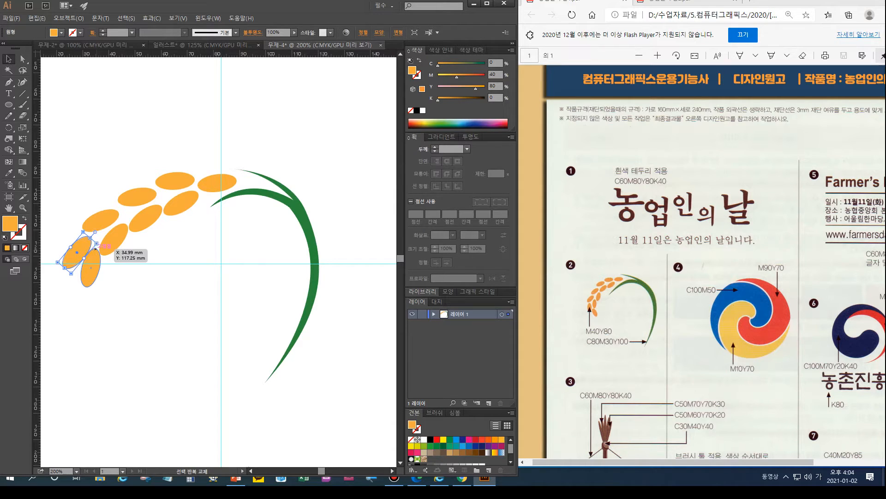
- Rotate the outer grains of the second and third pairs slightly so they follow the curve of the ear
{"action": "left_click", "coordinate": [101, 219]}
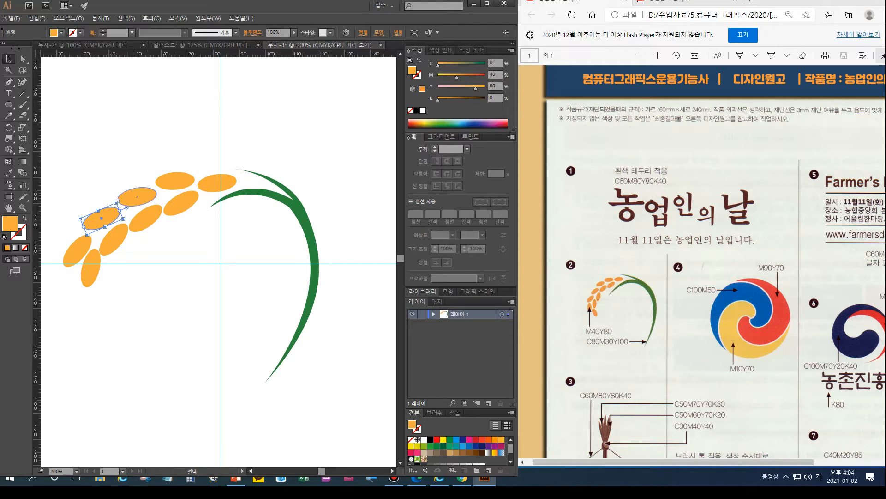
{"action": "left_click_drag", "start_coordinate": [77, 218], "coordinate": [75, 224]}
{"action": "left_click", "coordinate": [135, 188]}
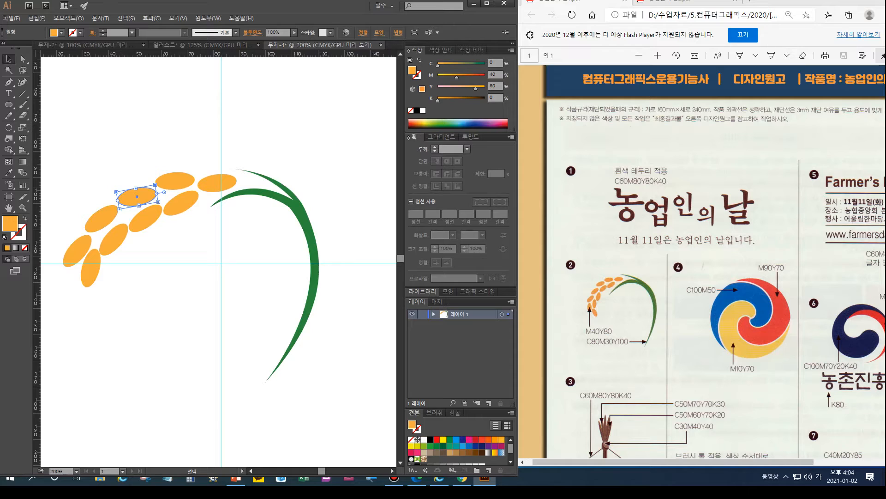
{"action": "left_click_drag", "start_coordinate": [114, 191], "coordinate": [113, 195]}
- Duplicate the lowest grain pair below itself and rotate the copy nearly upright to finish the end of the ear
{"action": "left_click", "coordinate": [74, 249]}
{"action": "left_click", "coordinate": [91, 266], "text": "shift"}
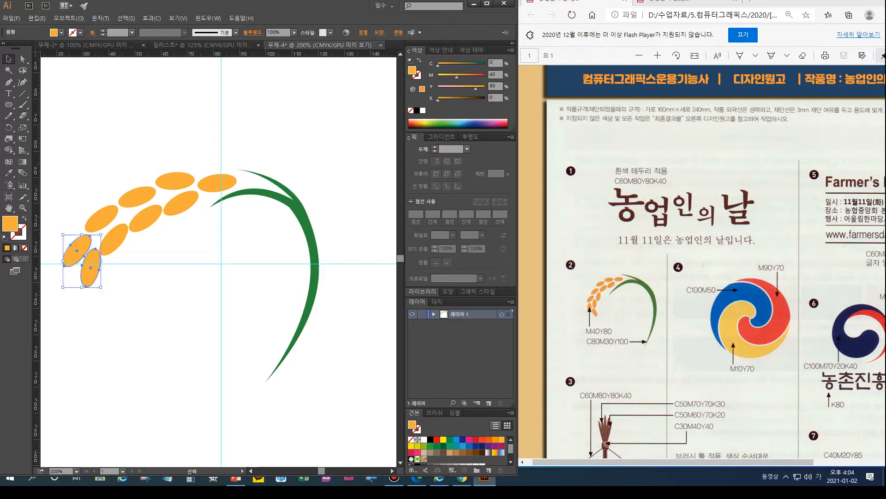
{"action": "left_click_drag", "start_coordinate": [97, 273], "coordinate": [141, 326]}
{"action": "left_click_drag", "start_coordinate": [84, 305], "coordinate": [88, 308]}
{"action": "left_click", "coordinate": [131, 318]}
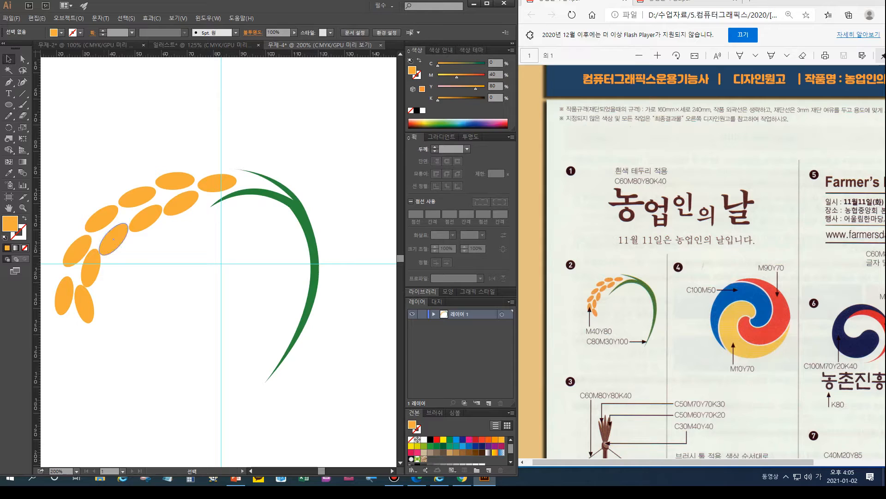
{"action": "left_click", "coordinate": [83, 311]}
- Group all the orange grains and narrow the group slightly from its outer side
{"action": "double_click", "coordinate": [9, 208]}
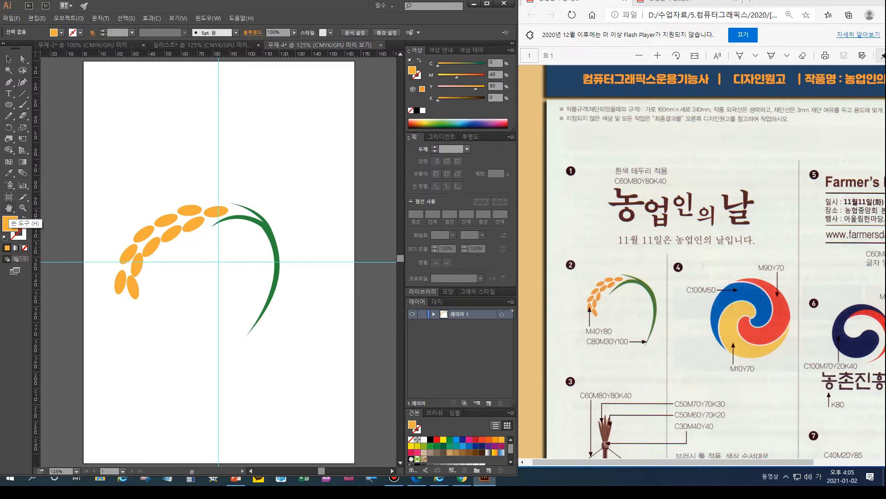
{"action": "left_click", "coordinate": [8, 58]}
{"action": "left_click", "coordinate": [137, 264]}
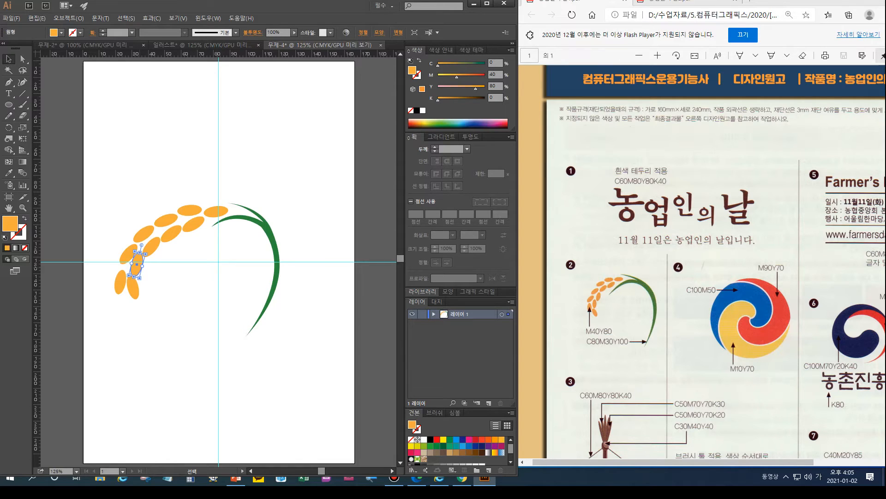
{"action": "key", "text": "ctrl+shift+a"}
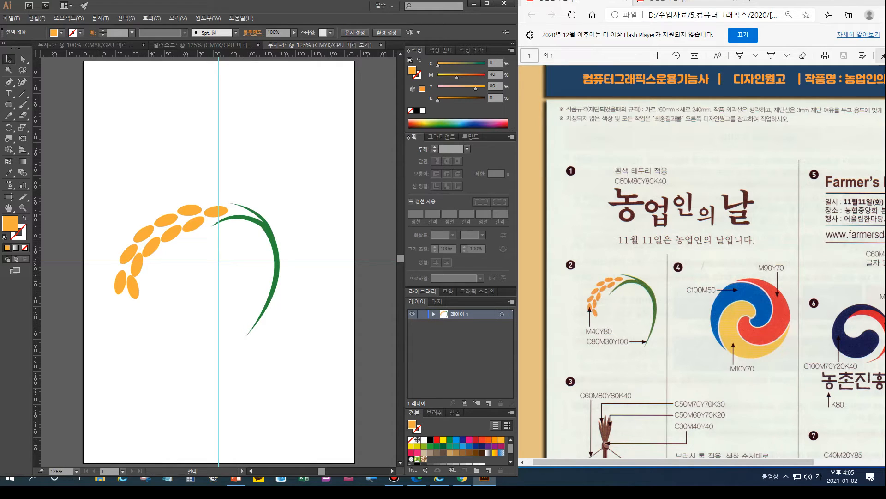
{"action": "left_click_drag", "start_coordinate": [101, 185], "coordinate": [208, 315]}
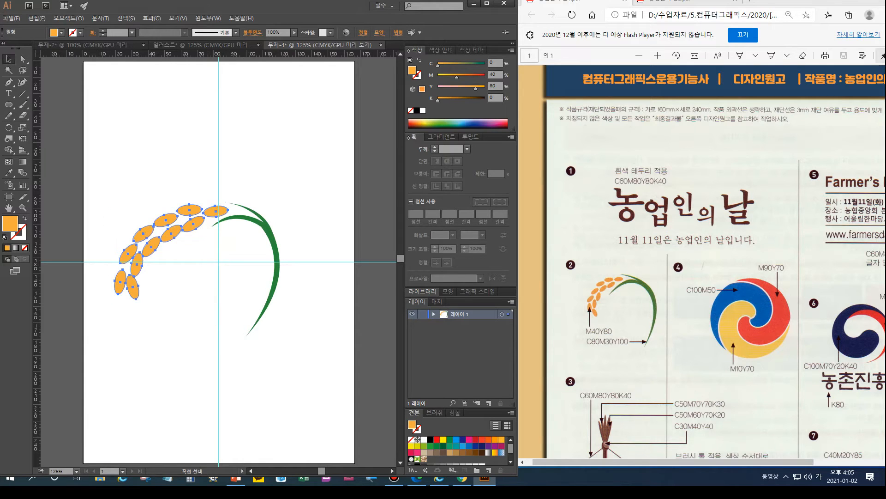
{"action": "left_click_drag", "start_coordinate": [115, 252], "coordinate": [122, 252]}
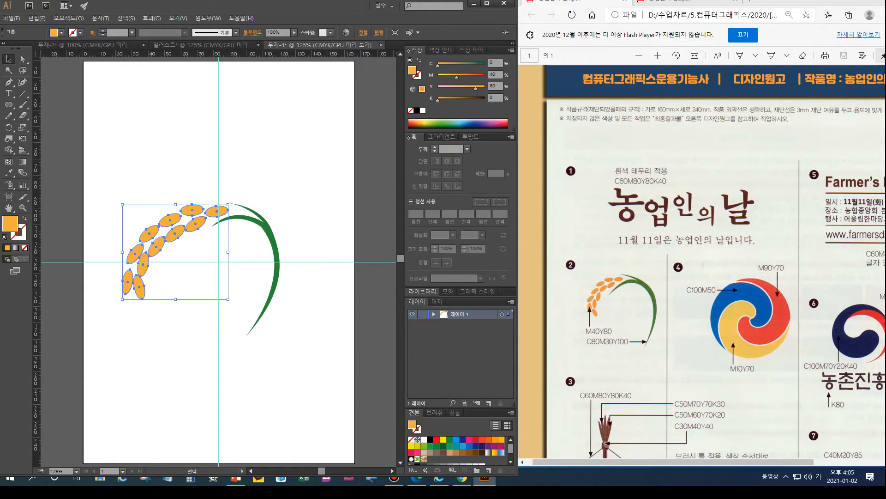
{"action": "key", "text": "ctrl+shift+a"}
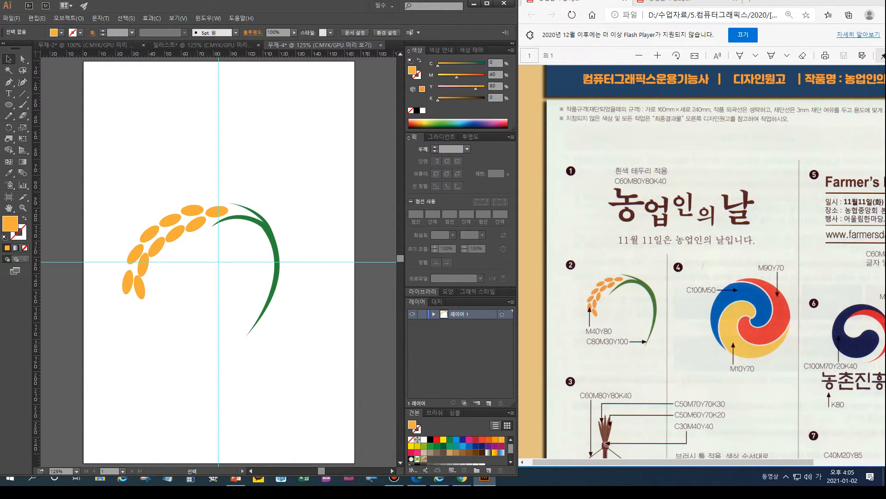
- Check the finished poster reference, copy the whole rice ear with its leaf, and paste it into the 일러스트 document
{"action": "left_click", "coordinate": [678, 2]}
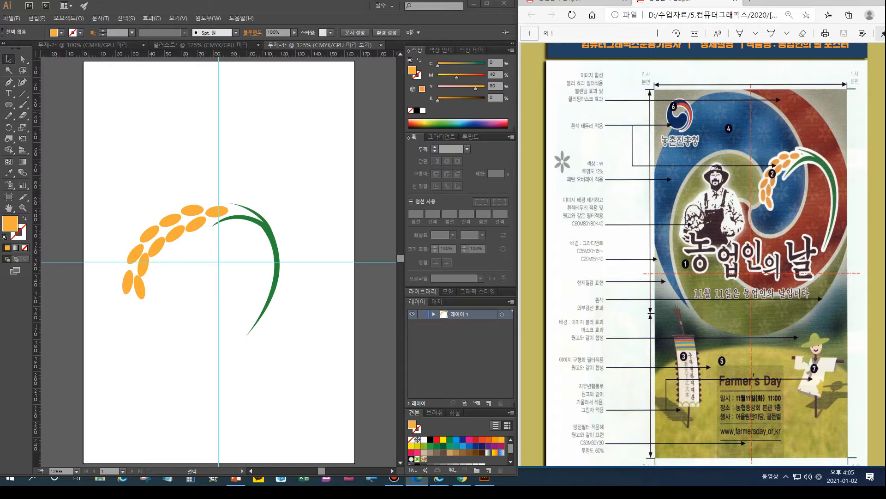
{"action": "left_click", "coordinate": [86, 45]}
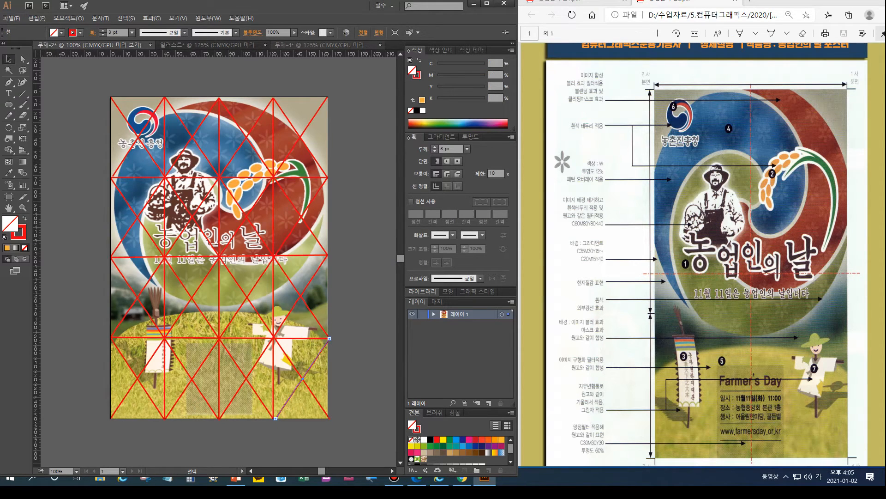
{"action": "left_click", "coordinate": [322, 45]}
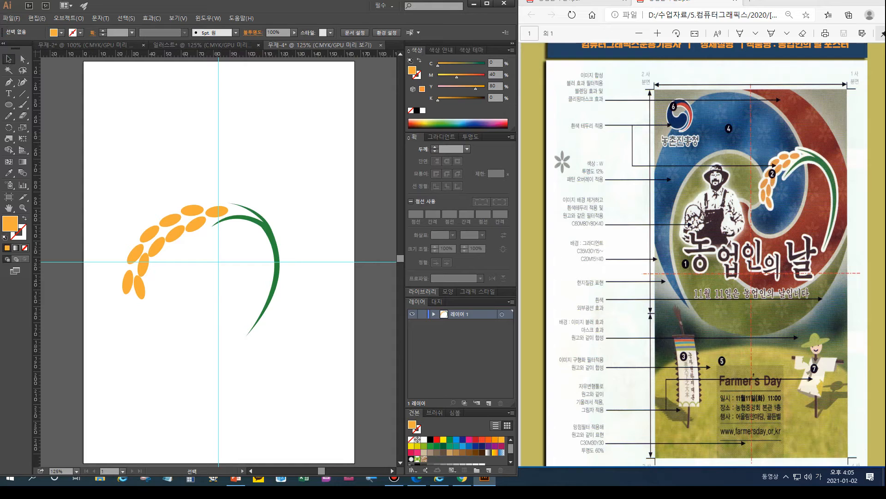
{"action": "left_click_drag", "start_coordinate": [111, 161], "coordinate": [291, 351]}
{"action": "key", "text": "a"}
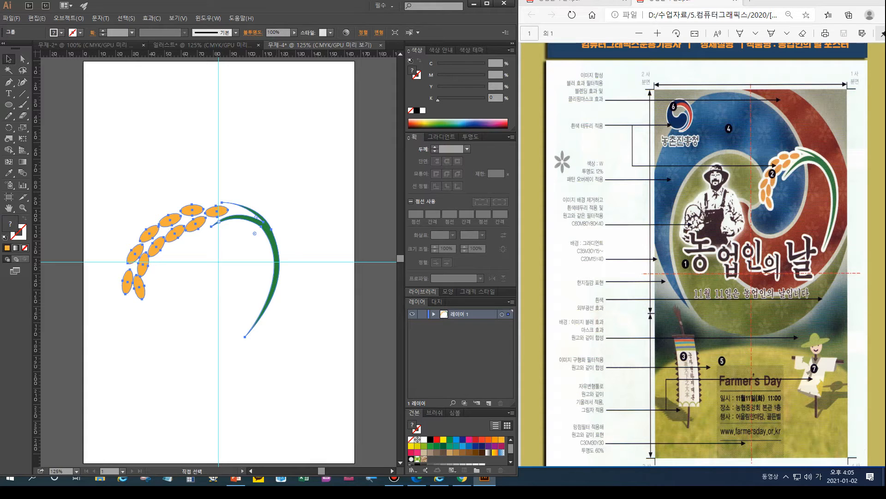
{"action": "key", "text": "v"}
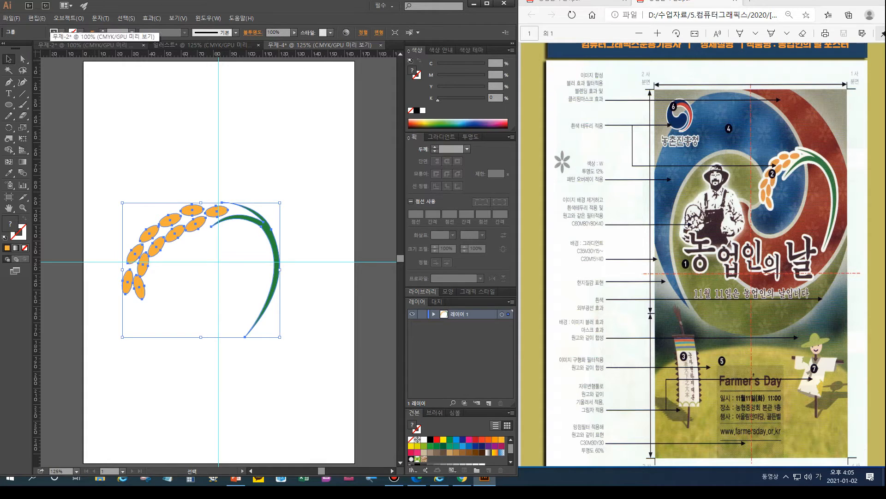
{"action": "left_click", "coordinate": [55, 45]}
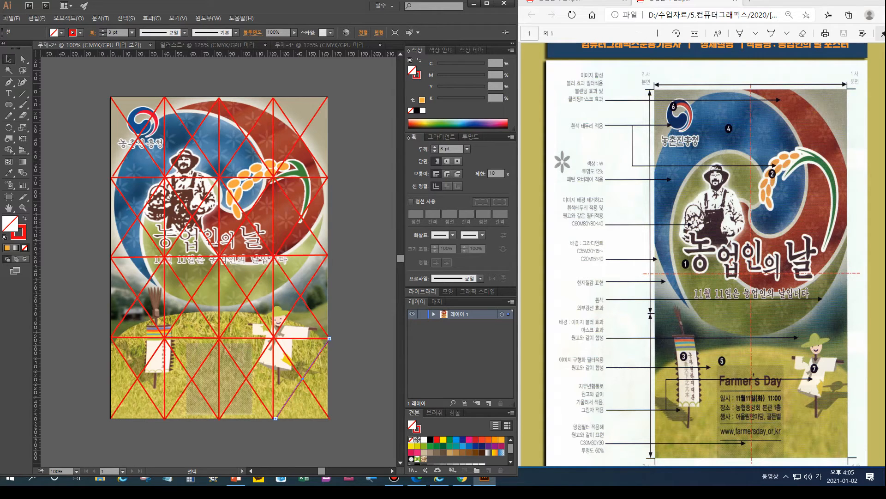
{"action": "left_click", "coordinate": [208, 45]}
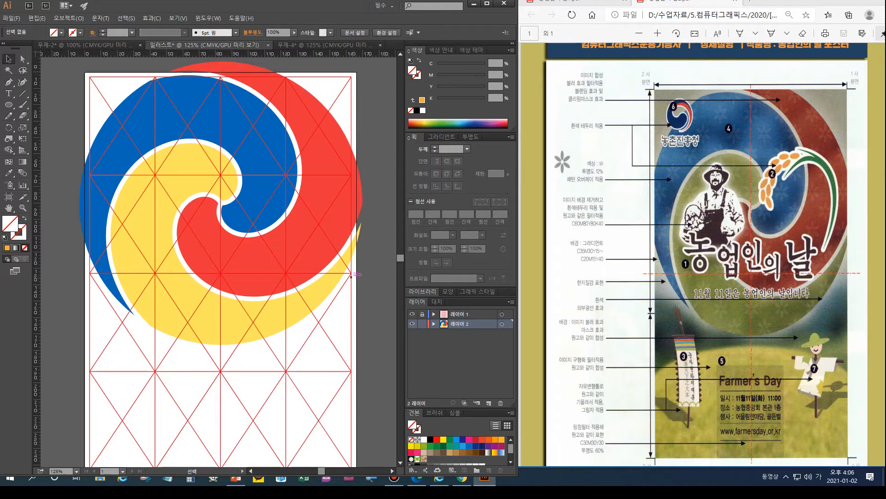
{"action": "key", "text": "ctrl+v"}
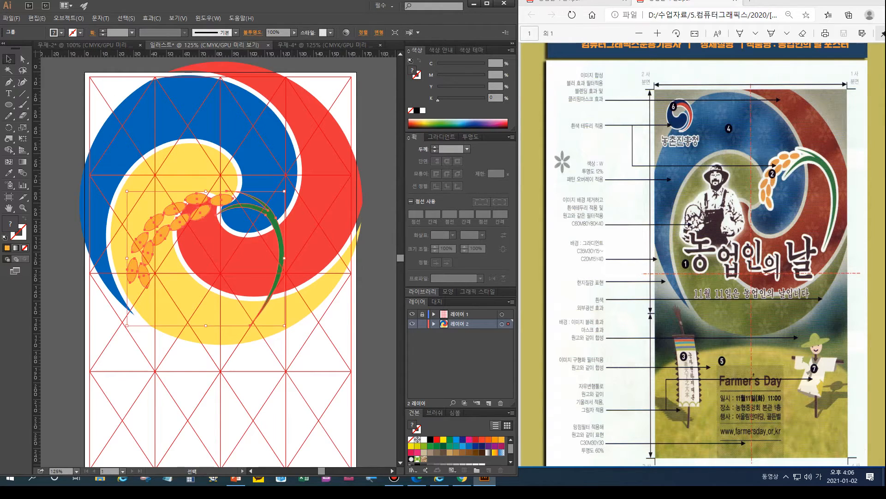
- Move the rice ear to the swirl's upper-right part, scale it down to match the gridded poster, and deselect it
{"action": "left_click_drag", "start_coordinate": [208, 196], "coordinate": [257, 137]}
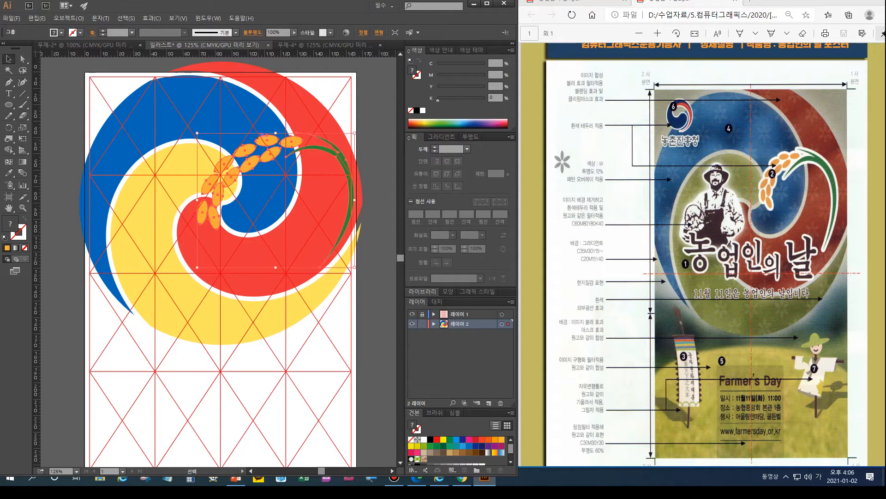
{"action": "left_click", "coordinate": [86, 45]}
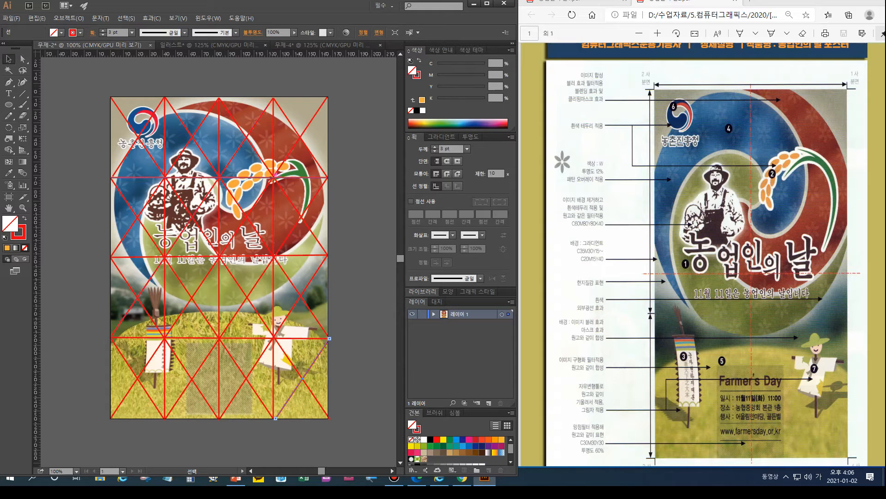
{"action": "left_click", "coordinate": [318, 44]}
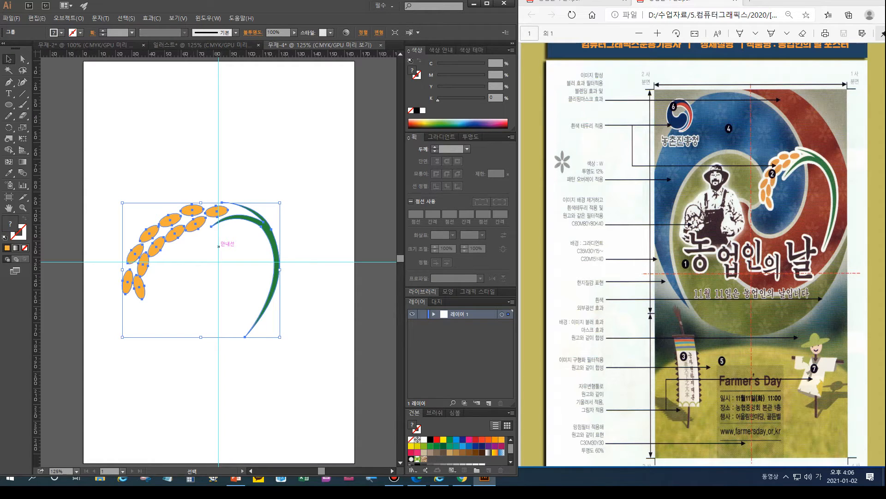
{"action": "left_click", "coordinate": [203, 45]}
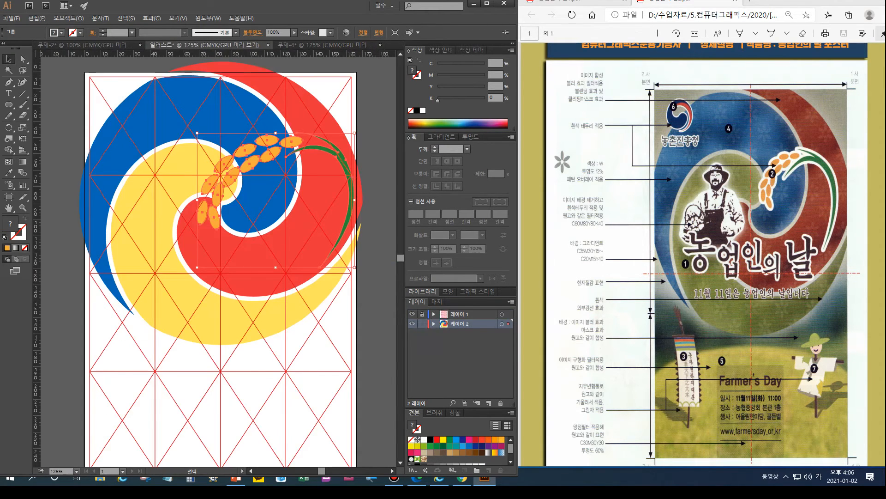
{"action": "left_click_drag", "start_coordinate": [197, 267], "coordinate": [220, 259]}
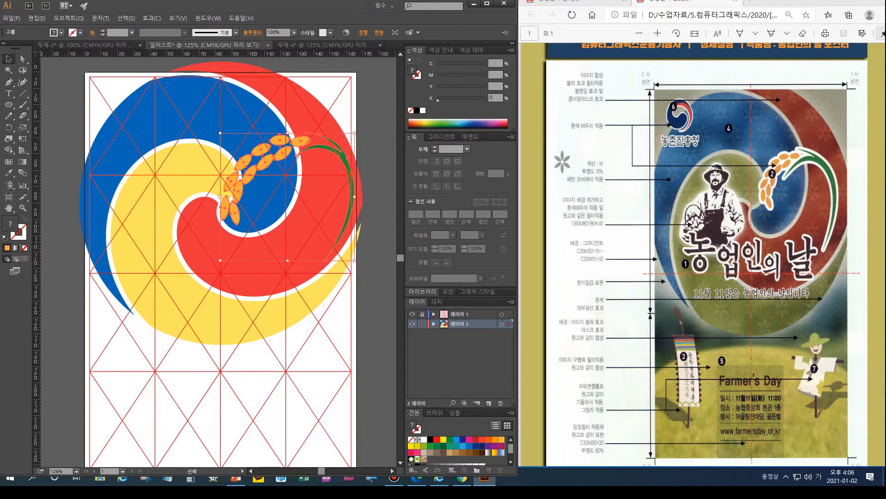
{"action": "left_click_drag", "start_coordinate": [355, 196], "coordinate": [348, 197]}
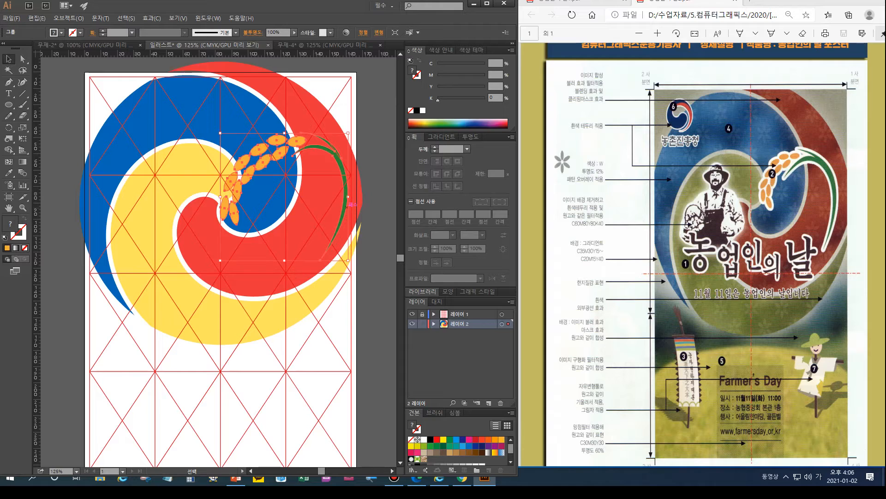
{"action": "key", "text": "ctrl+shift+a"}
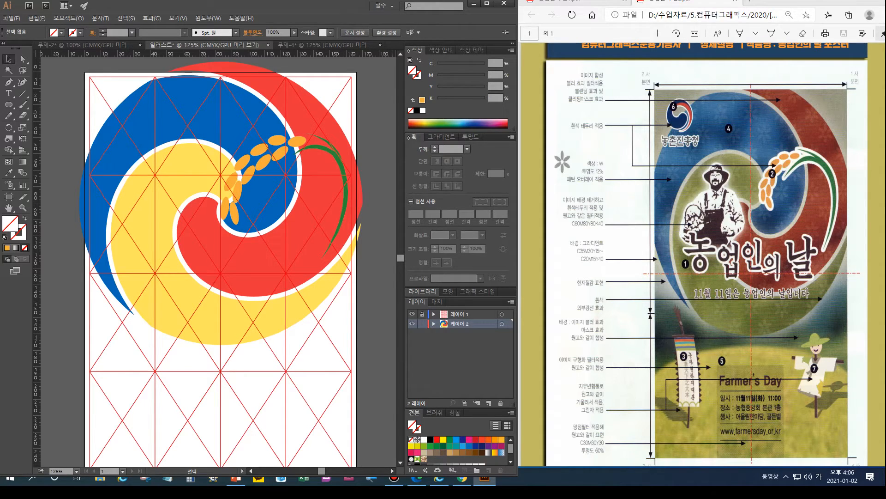
- Return to the exam's design sheet and bring item 6, the 농촌진흥청 mark, into view
{"action": "left_click", "coordinate": [573, 2]}
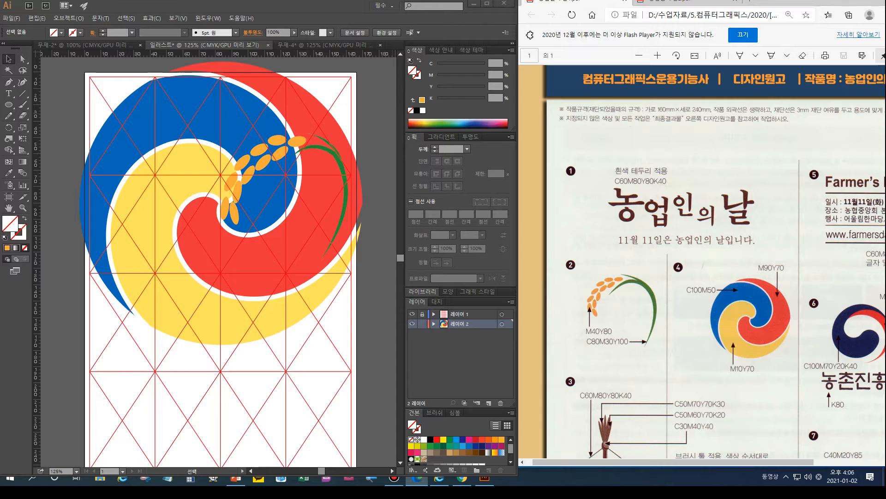
{"action": "scroll", "coordinate": [702, 265], "scroll_direction": "right", "scroll_amount": 3}
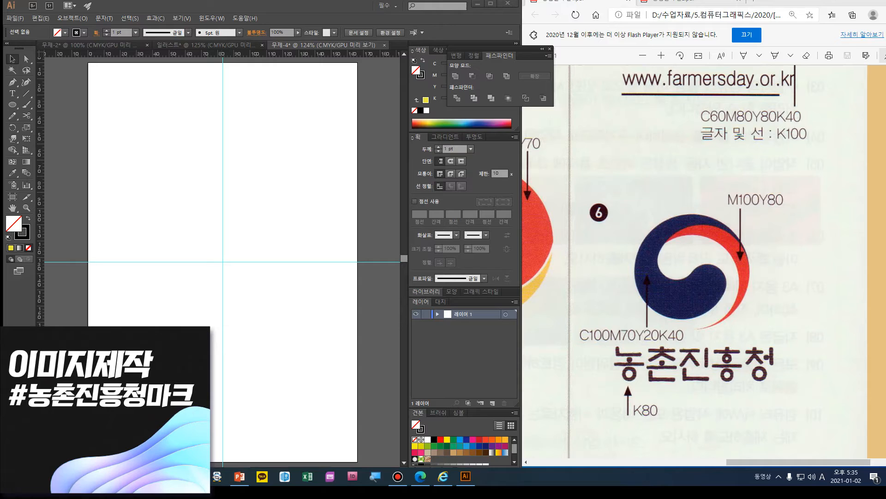
- Draw a 100 mm by 100 mm circle centred on the guide intersection
{"action": "left_click", "coordinate": [13, 104]}
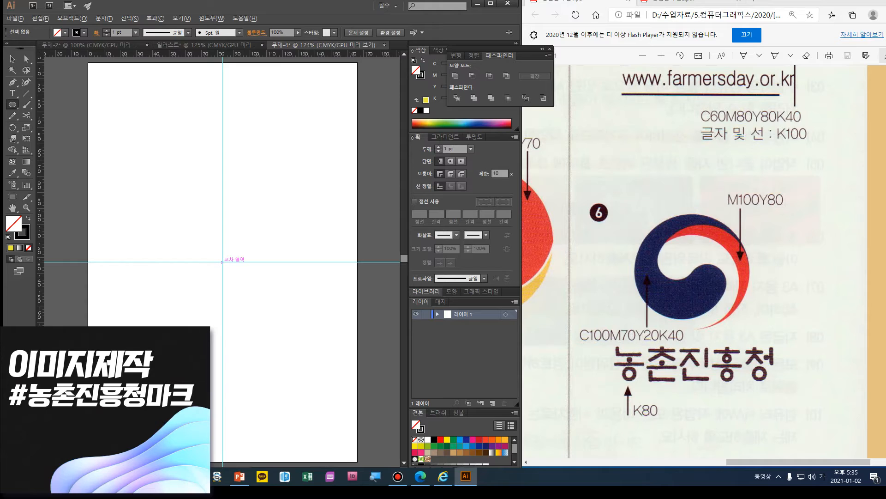
{"action": "left_click", "coordinate": [222, 262]}
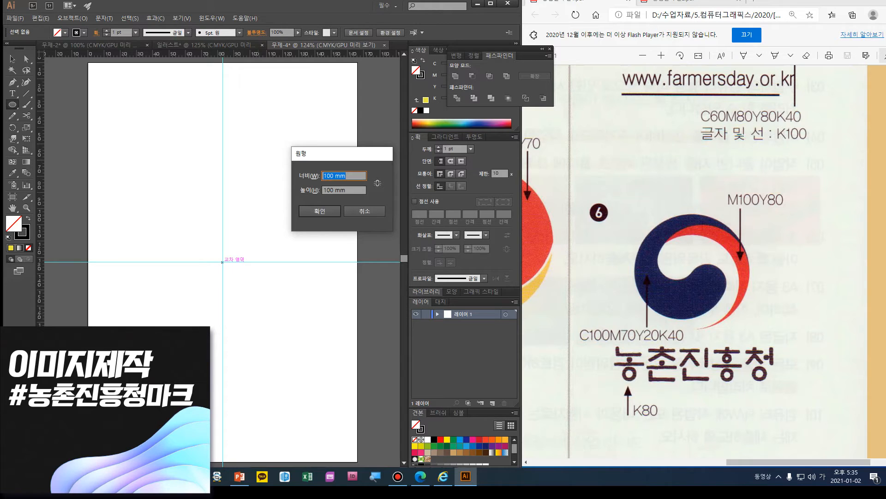
{"action": "key", "text": "Return"}
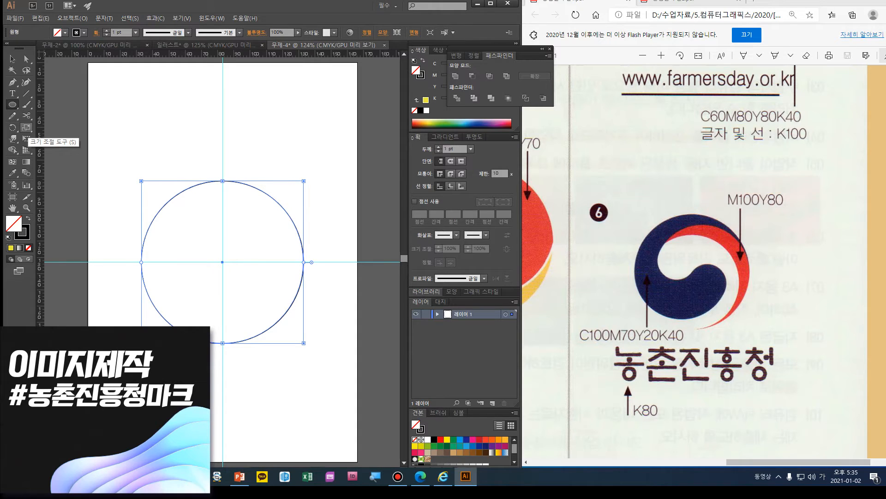
- Try scaling the original circle itself to 85% uniformly, and undo the scaling
{"action": "double_click", "coordinate": [26, 128]}
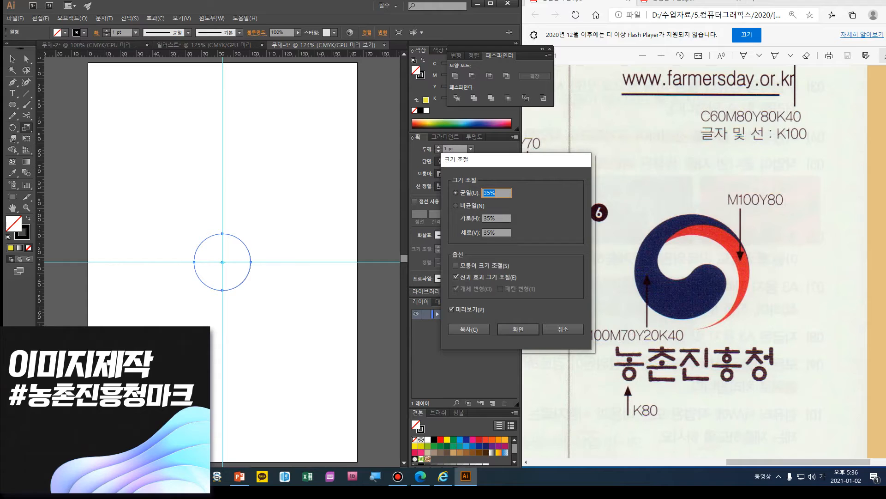
{"action": "left_click_drag", "start_coordinate": [491, 193], "coordinate": [483, 193]}
{"action": "type", "text": "85"}
{"action": "key", "text": "Return"}
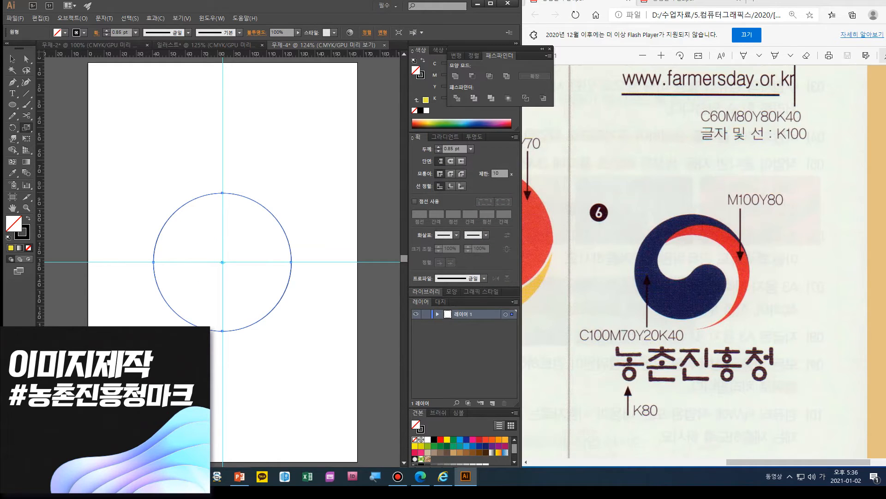
{"action": "key", "text": "v"}
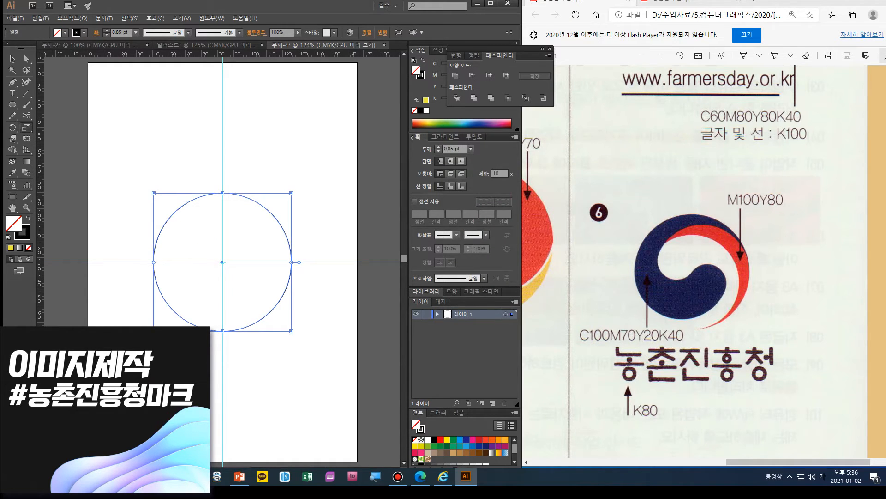
{"action": "key", "text": "ctrl+z"}
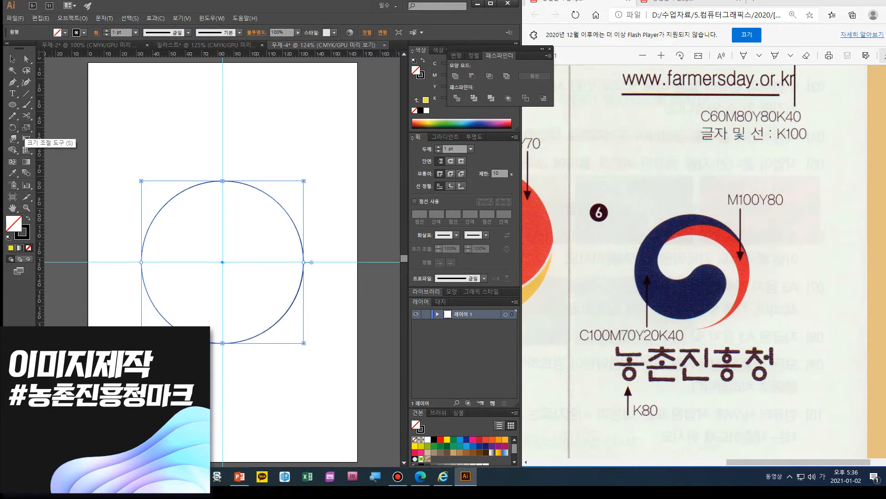
- Make an 85% scaled copy of the circle and align the right edges of both circles
{"action": "double_click", "coordinate": [27, 127]}
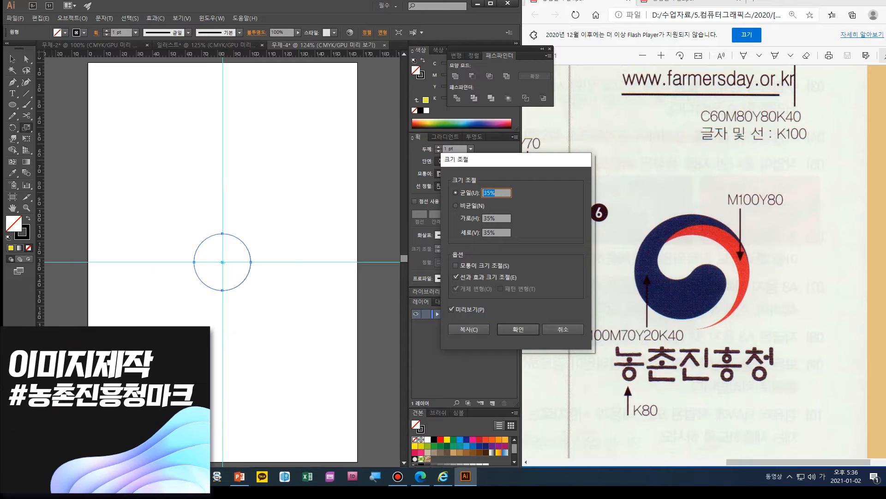
{"action": "type", "text": "85"}
{"action": "left_click", "coordinate": [469, 329]}
{"action": "key", "text": "v"}
{"action": "left_click", "coordinate": [303, 250], "text": "shift"}
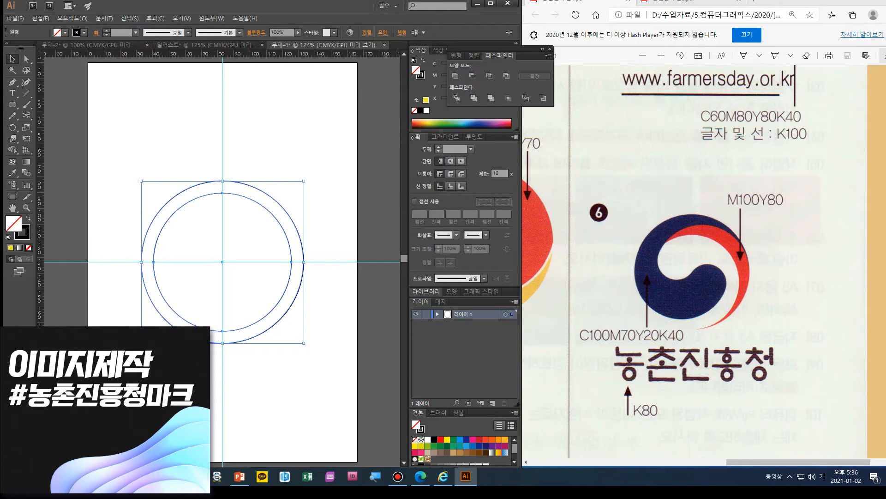
{"action": "left_click", "coordinate": [474, 56]}
{"action": "left_click", "coordinate": [489, 76]}
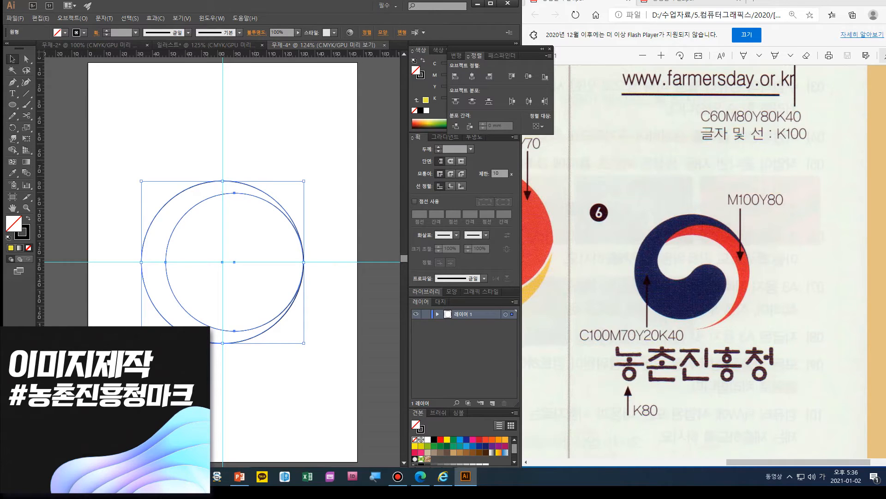
- Duplicate the inner circle towards the left, align the copy's left edge with the outer circle's, and deselect
{"action": "left_click", "coordinate": [116, 147]}
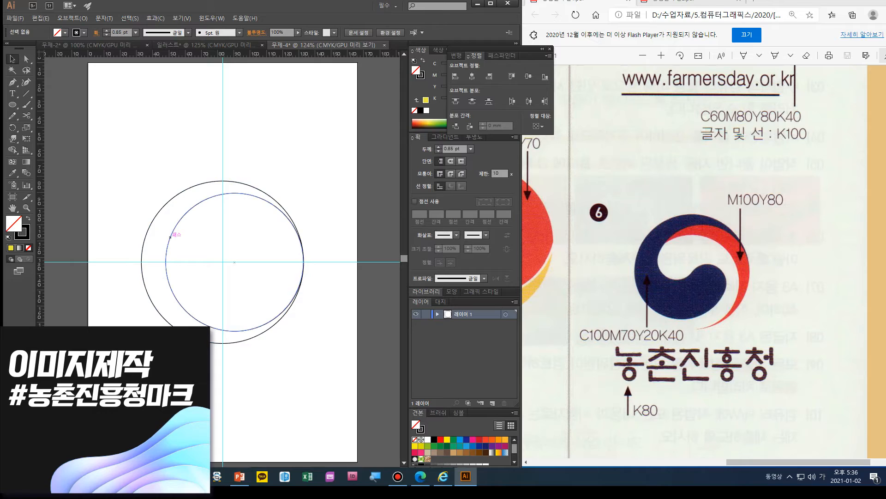
{"action": "left_click", "coordinate": [173, 231]}
{"action": "left_click_drag", "start_coordinate": [173, 229], "coordinate": [154, 229]}
{"action": "left_click", "coordinate": [141, 259], "text": "shift"}
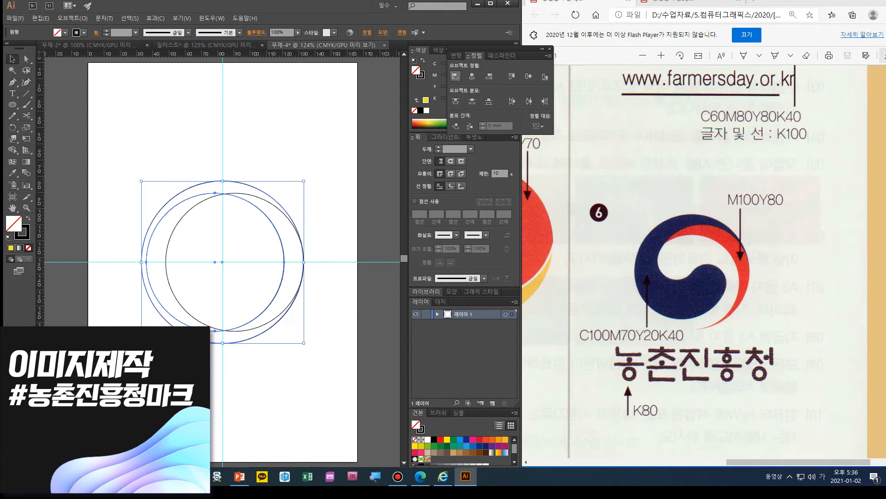
{"action": "left_click", "coordinate": [456, 76]}
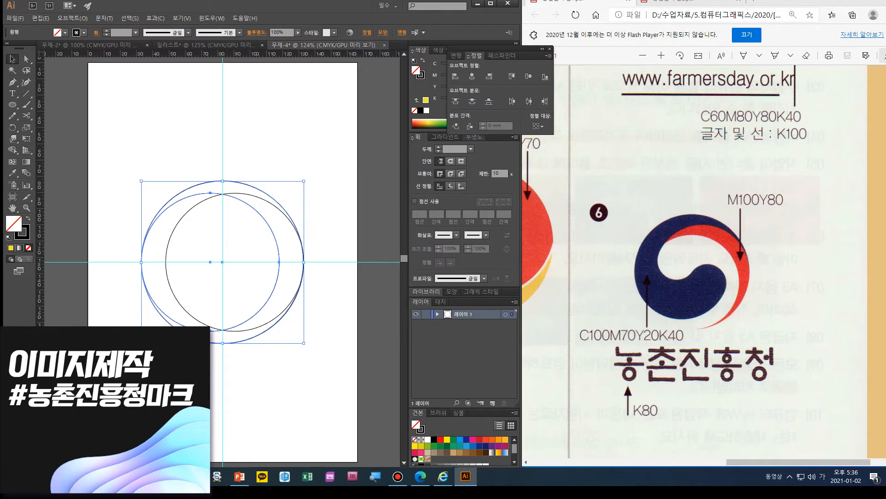
{"action": "key", "text": "ctrl+shift+a"}
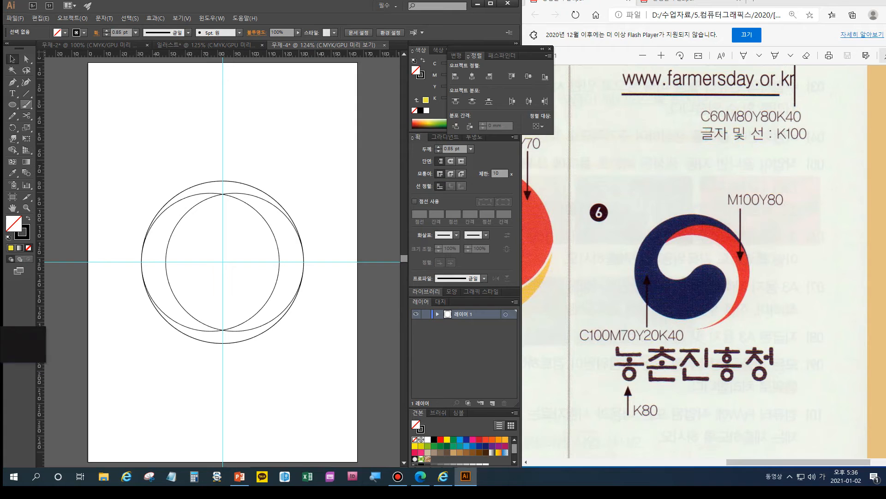
- Draw a small circle centred on the horizontal guide, spanning from the right-hand inner circle's left edge to the vertical guide
{"action": "key", "text": "l"}
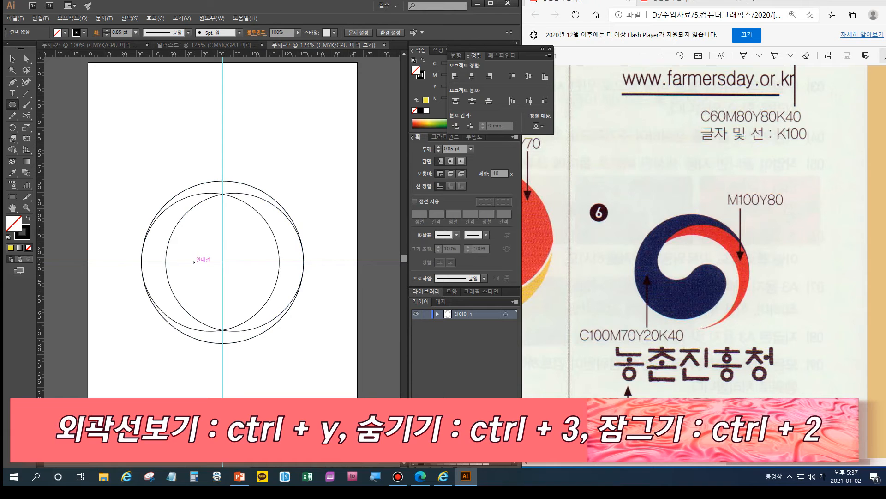
{"action": "left_click_drag", "start_coordinate": [193, 262], "coordinate": [220, 290]}
{"action": "left_click", "coordinate": [12, 59]}
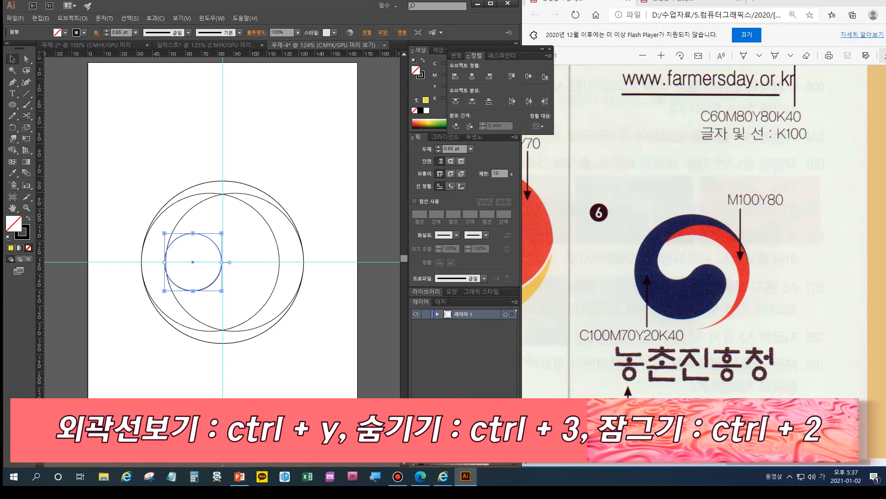
{"action": "key", "text": "Right"}
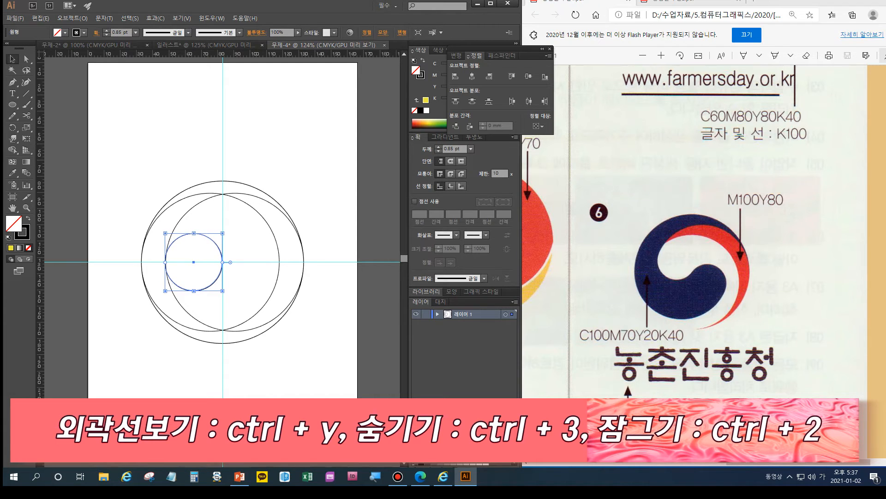
- Enlarge the small circle slightly about its centre in outline view so it passes the vertical guide, and return to preview
{"action": "key", "text": "ctrl+y"}
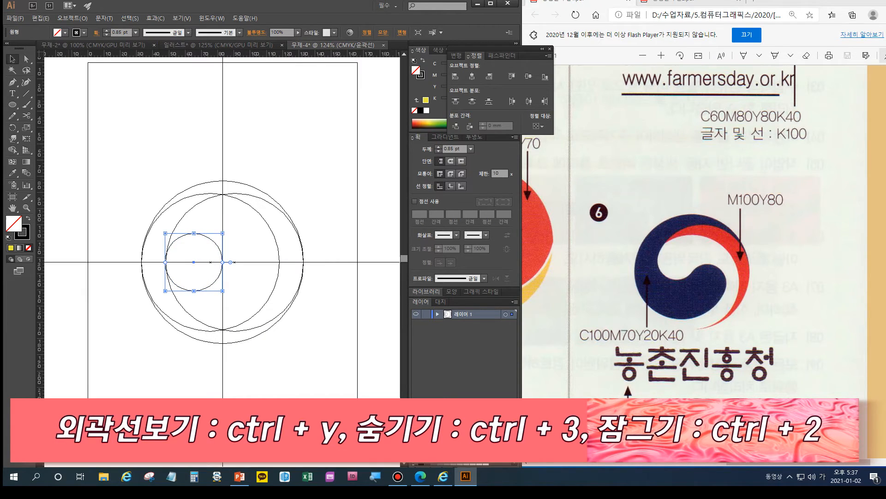
{"action": "key", "text": "ctrl+shift+a"}
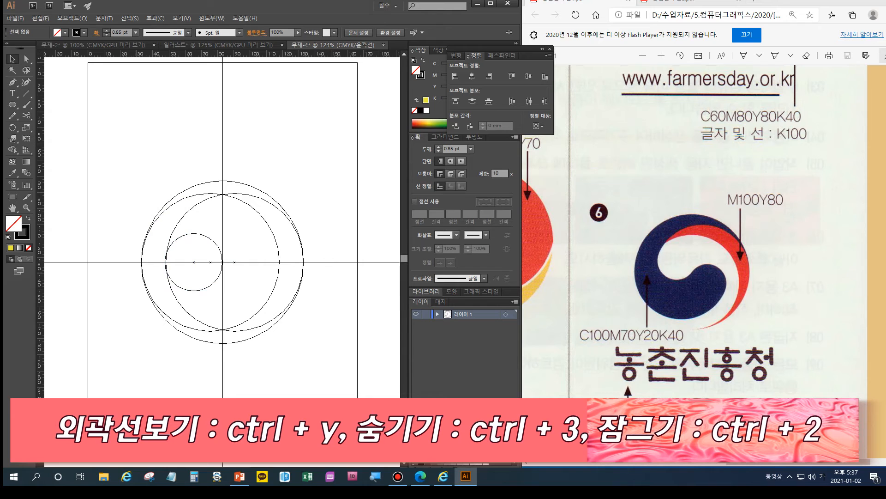
{"action": "left_click", "coordinate": [190, 234]}
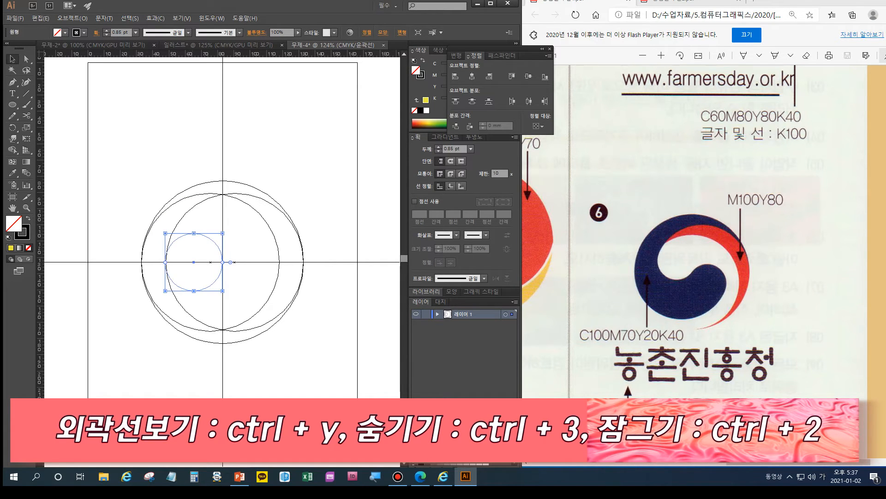
{"action": "key", "text": "ctrl+plus"}
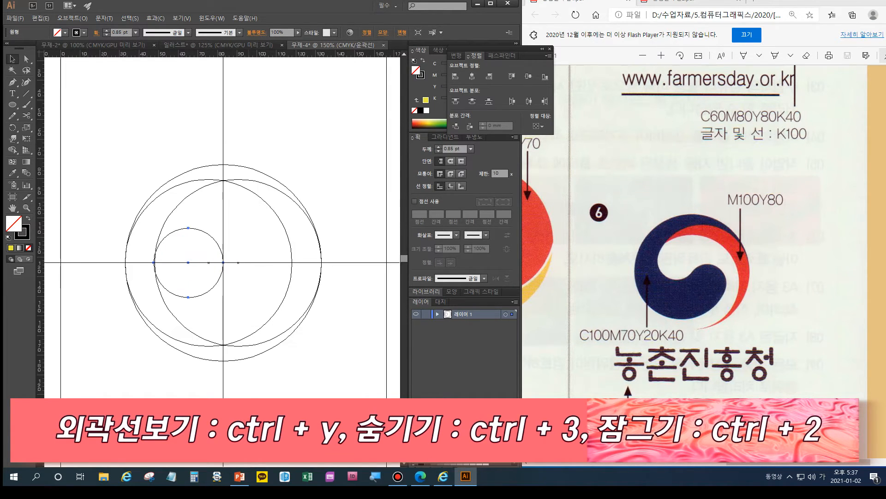
{"action": "key", "text": "ctrl+plus"}
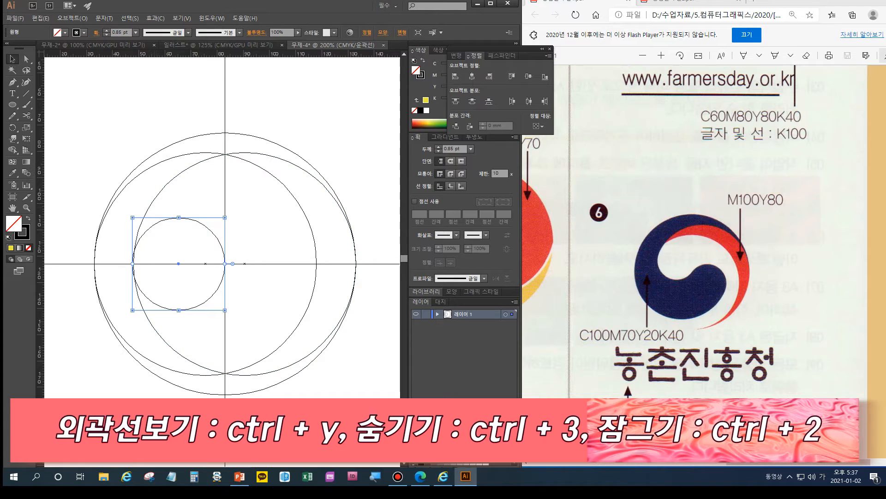
{"action": "left_click_drag", "start_coordinate": [225, 310], "coordinate": [227, 312]}
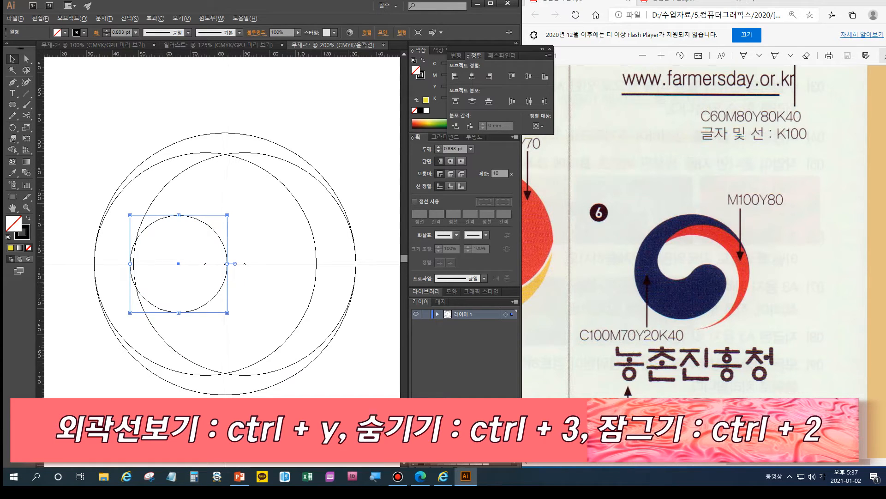
{"action": "key", "text": "ctrl+y"}
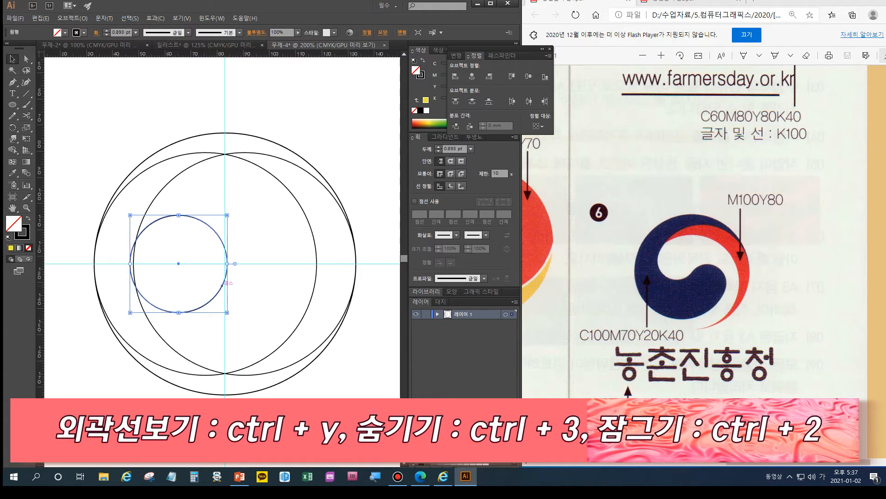
- Duplicate the small circle to the right and align its right edge with that of the left-hand inner circle
{"action": "left_click_drag", "start_coordinate": [223, 284], "coordinate": [316, 264]}
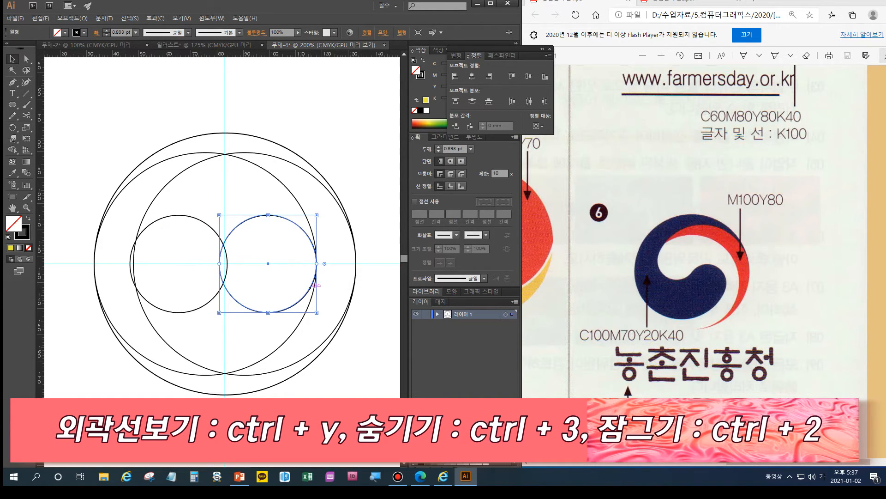
{"action": "left_click", "coordinate": [329, 300]}
{"action": "left_click_drag", "start_coordinate": [332, 282], "coordinate": [306, 250]}
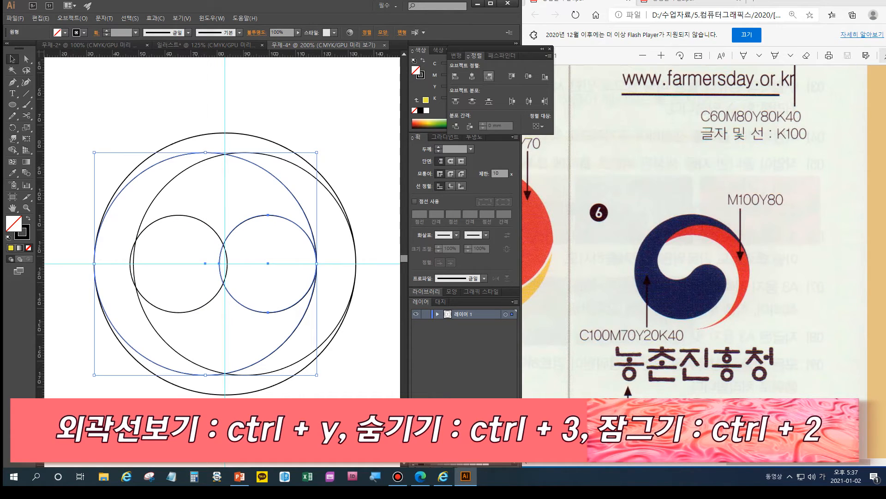
- Try left-aligning the left small circle with the right-hand inner circle, undo the alignment, and deselect
{"action": "left_click", "coordinate": [118, 234]}
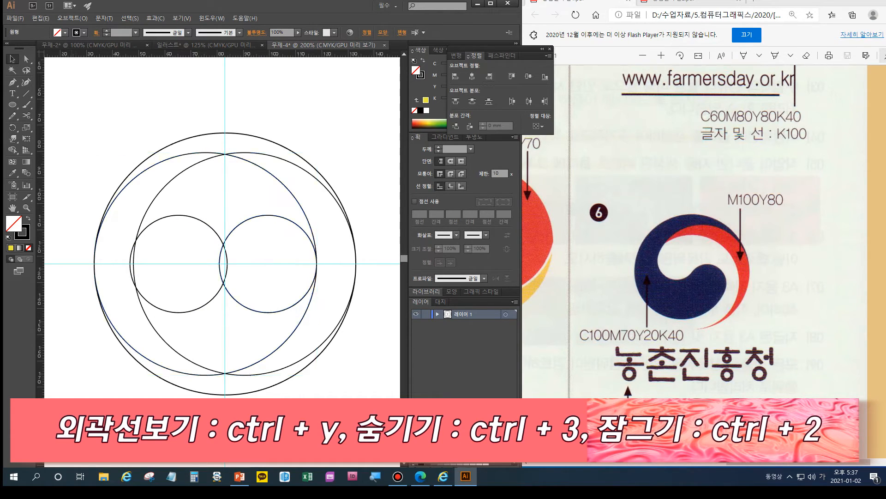
{"action": "left_click_drag", "start_coordinate": [119, 235], "coordinate": [158, 283]}
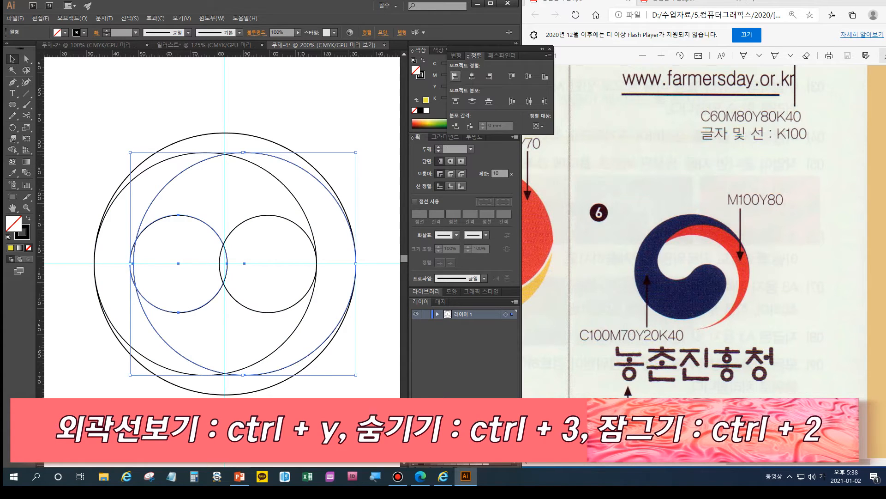
{"action": "left_click", "coordinate": [456, 76]}
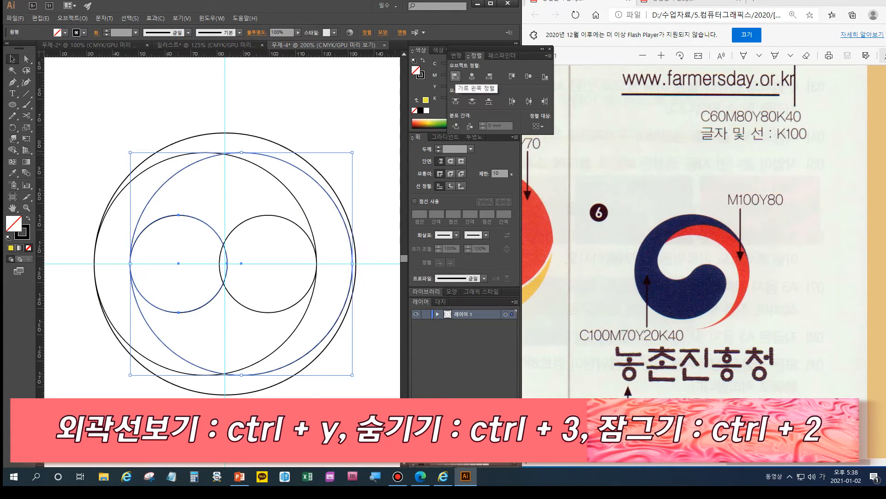
{"action": "key", "text": "ctrl+z"}
{"action": "left_click", "coordinate": [372, 231]}
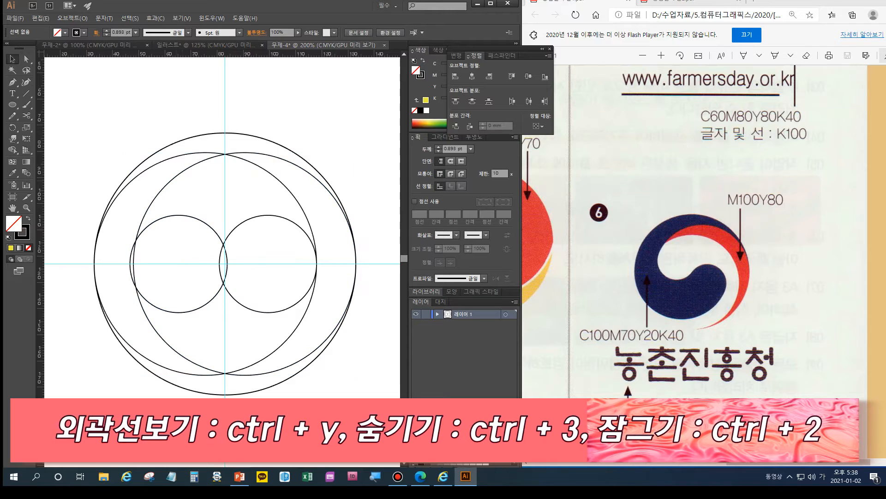
- Move the left small circle inward, align its left edge with the right-hand inner circle's left edge, and deselect
{"action": "left_click_drag", "start_coordinate": [192, 217], "coordinate": [219, 215]}
{"action": "left_click_drag", "start_coordinate": [121, 234], "coordinate": [164, 259]}
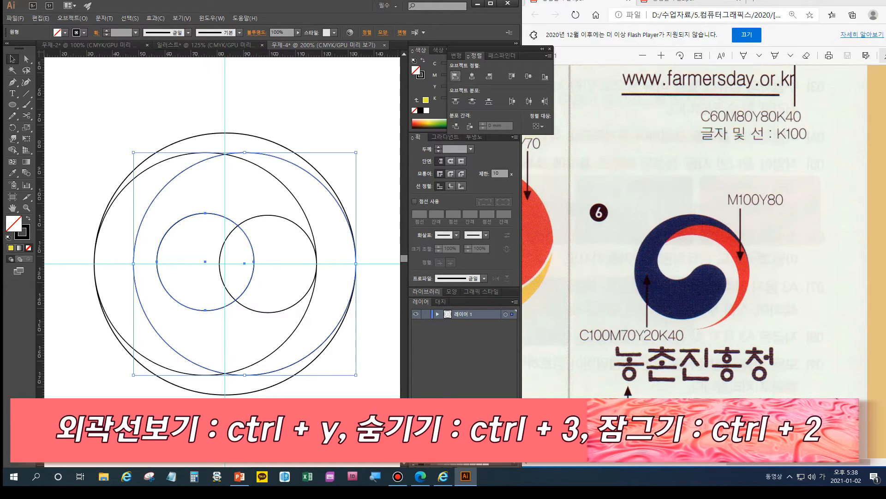
{"action": "left_click", "coordinate": [455, 76]}
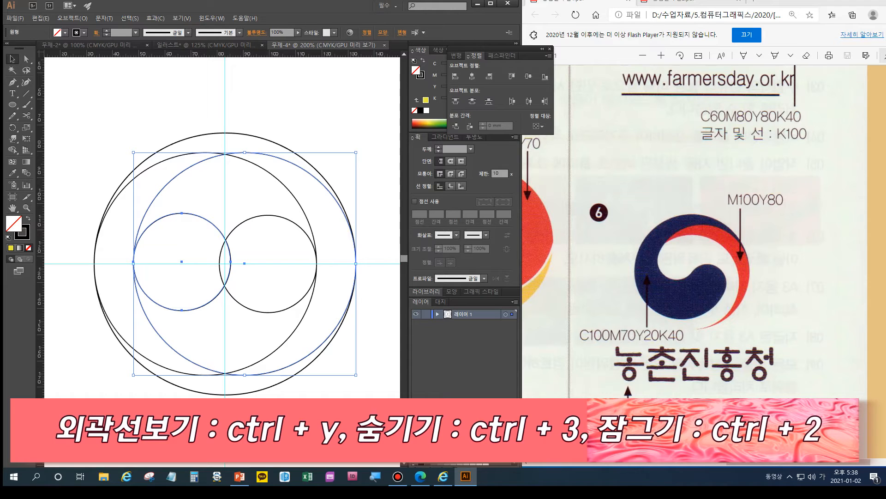
{"action": "left_click", "coordinate": [200, 204]}
{"action": "left_click_drag", "start_coordinate": [201, 207], "coordinate": [321, 362]}
{"action": "left_click", "coordinate": [233, 275]}
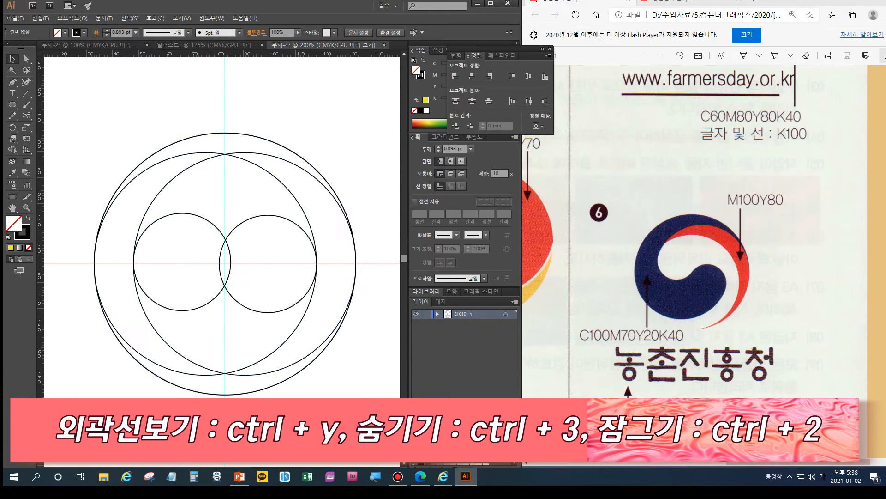
- Select both small circles and rotate them together clockwise so the left one sits higher, following the mark's tilt
{"action": "left_click", "coordinate": [208, 220]}
{"action": "left_click", "coordinate": [220, 263], "text": "shift"}
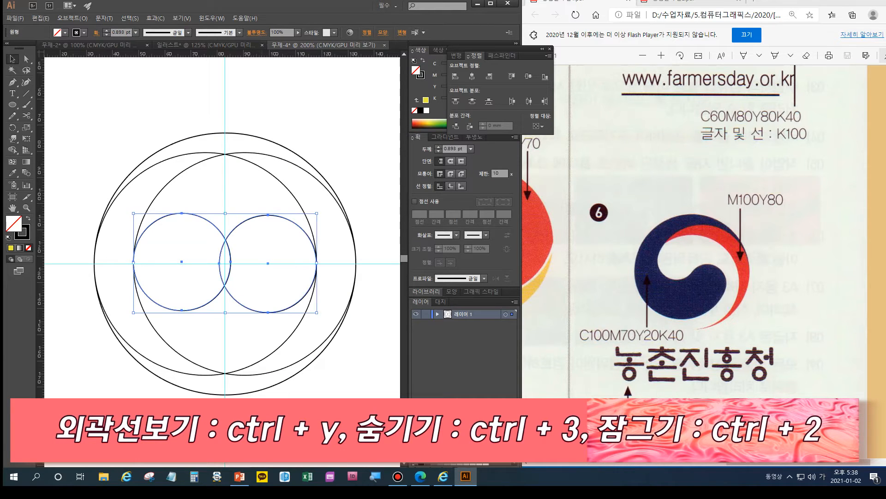
{"action": "key", "text": "s"}
{"action": "key", "text": "r"}
{"action": "left_click_drag", "start_coordinate": [329, 252], "coordinate": [329, 269]}
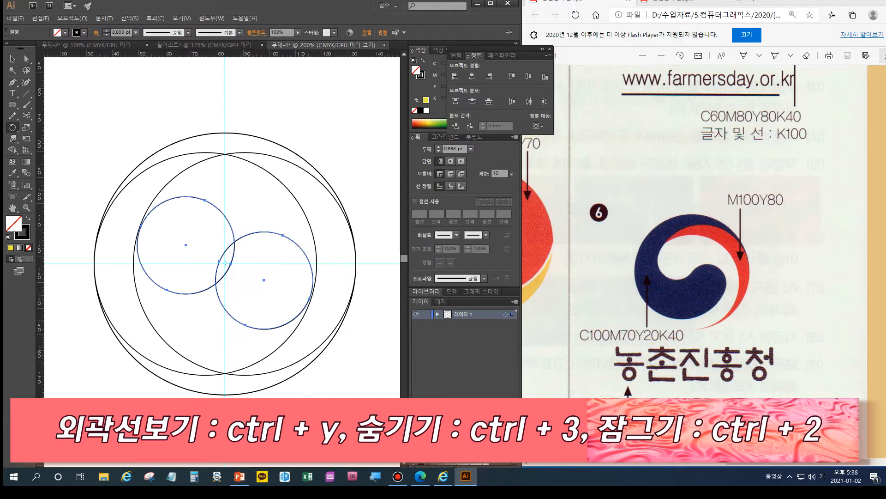
- Switch the document to outline view and deselect the two small circles
{"action": "key", "text": "ctrl+equal"}
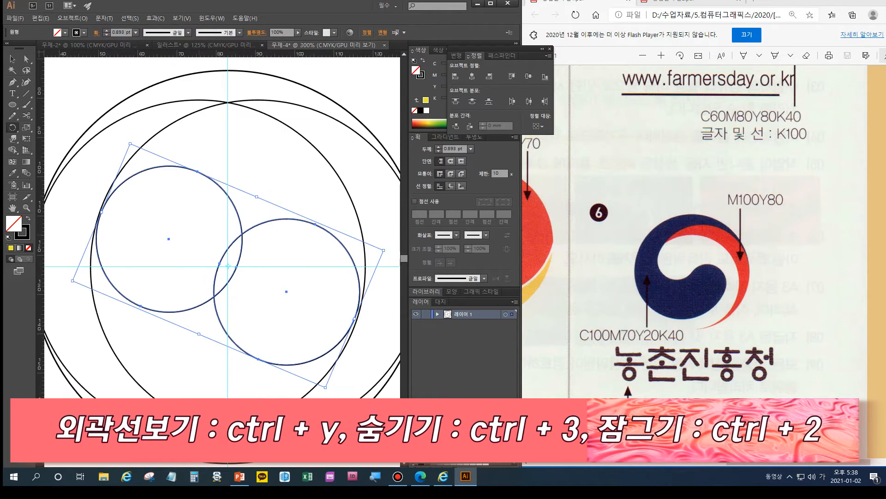
{"action": "key", "text": "ctrl+y"}
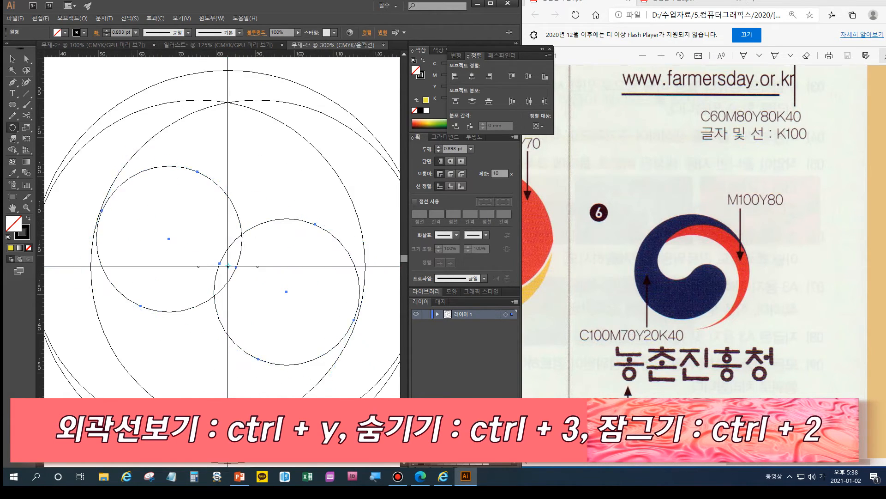
{"action": "left_click", "coordinate": [13, 59]}
{"action": "left_click", "coordinate": [88, 187]}
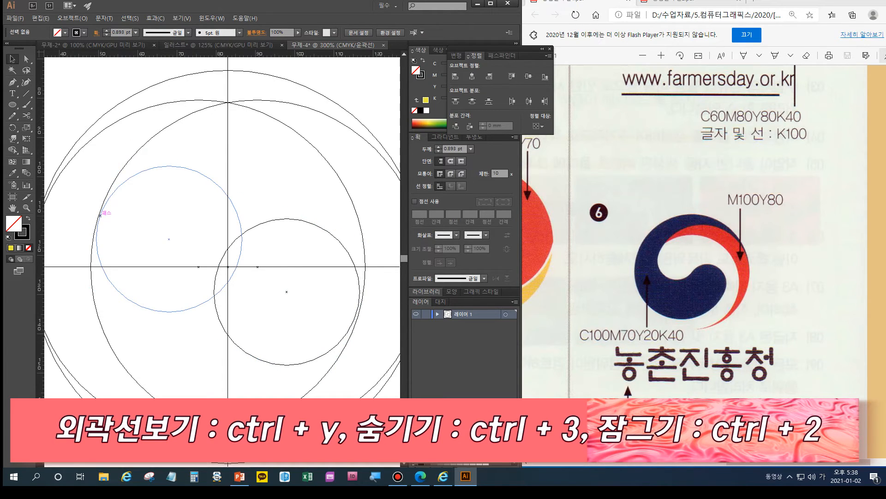
- Nudge the left small circle left until it meets the left edge of the right-hand inner circle
{"action": "left_click", "coordinate": [100, 214]}
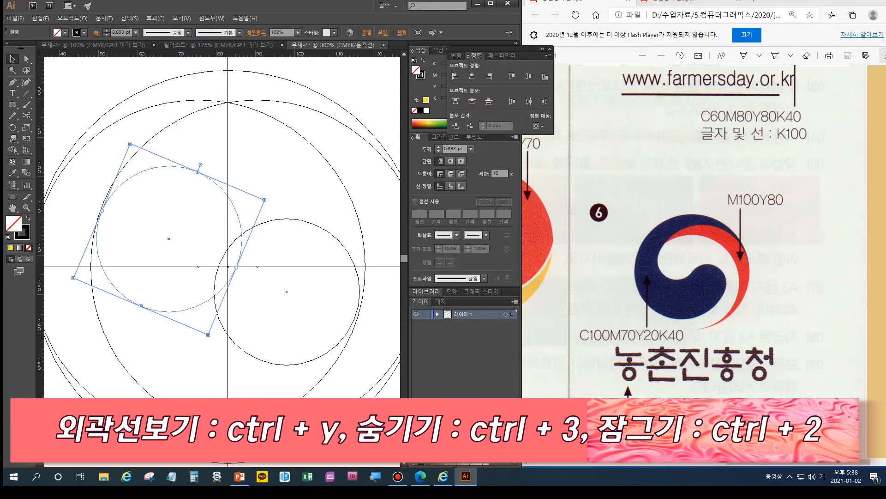
{"action": "key", "text": "ctrl+f"}
{"action": "key", "text": "Left"}
{"action": "key", "text": "Left"}
{"action": "key", "text": "Left"}
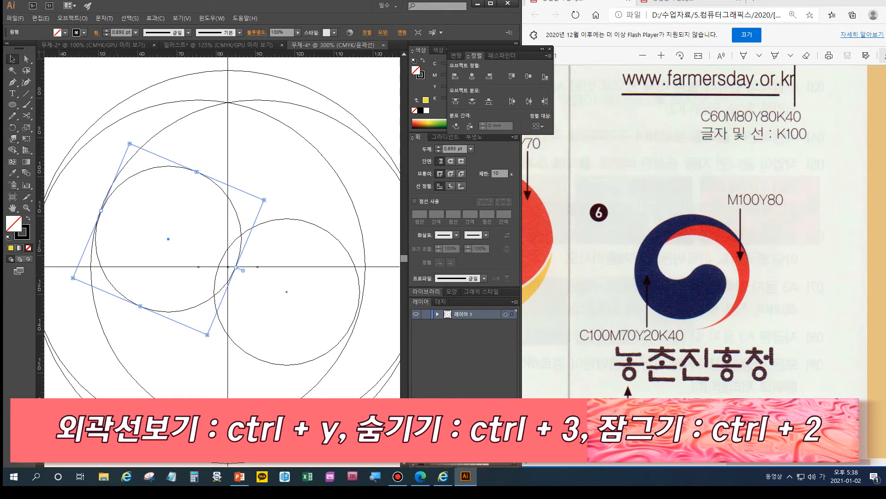
{"action": "key", "text": "Left"}
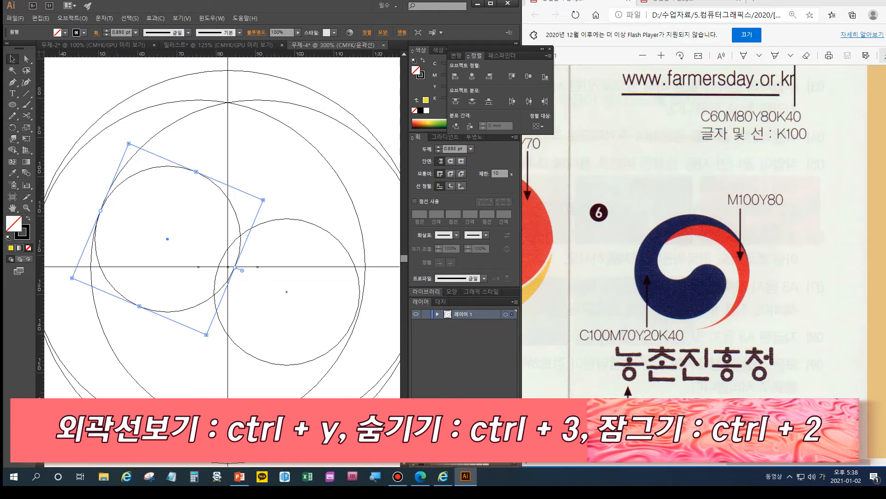
{"action": "key", "text": "Left"}
- Scale the right small circle uniformly to 95% and shift it right to meet the left-hand inner circle's edge
{"action": "left_click", "coordinate": [360, 283]}
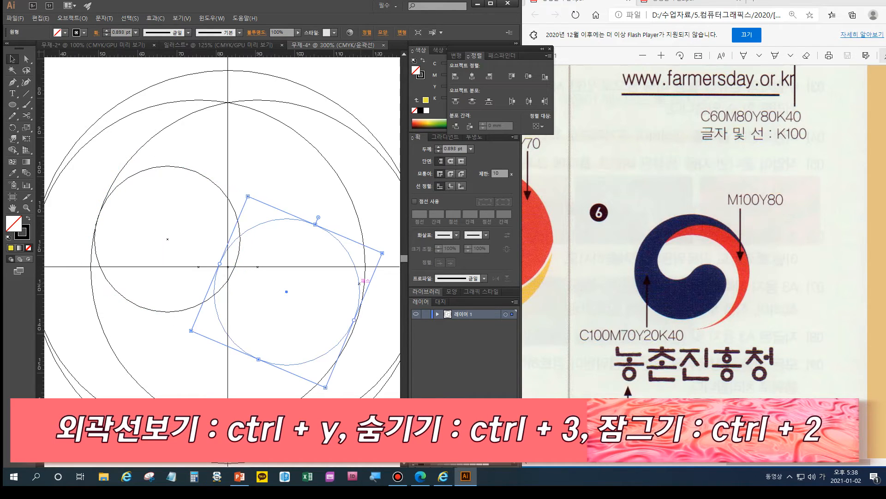
{"action": "left_click_drag", "start_coordinate": [360, 283], "coordinate": [363, 282]}
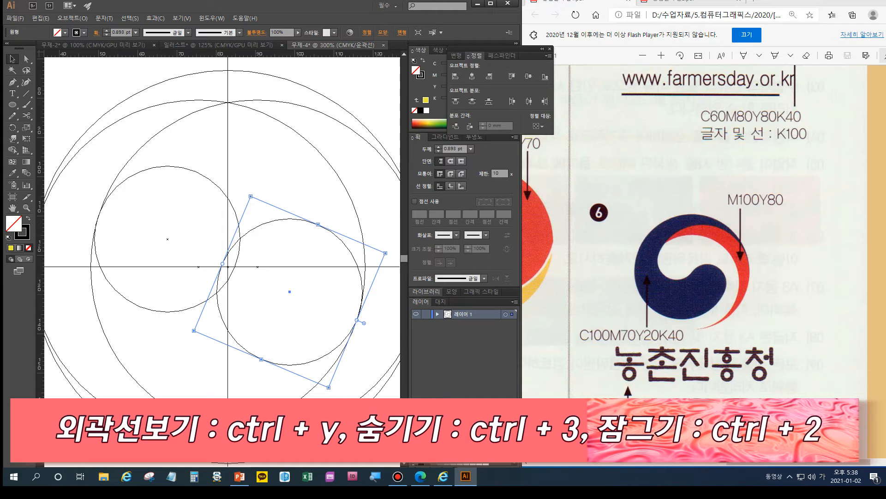
{"action": "key", "text": "s"}
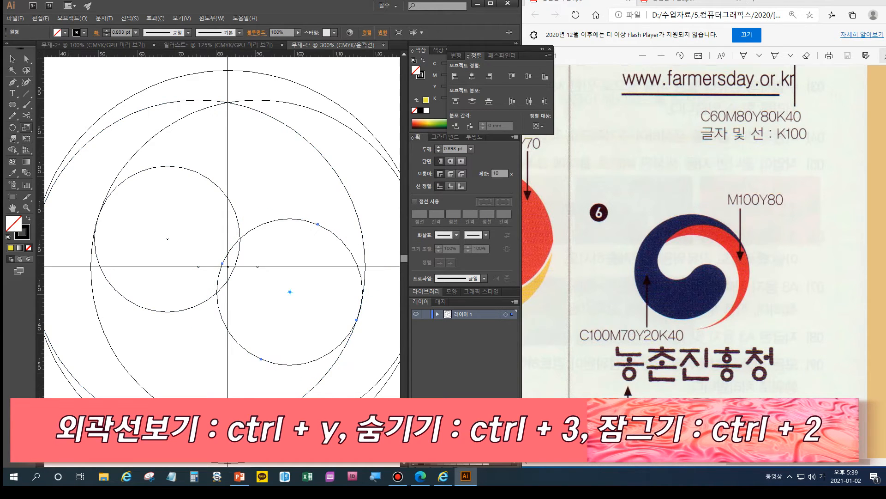
{"action": "key", "text": "Return"}
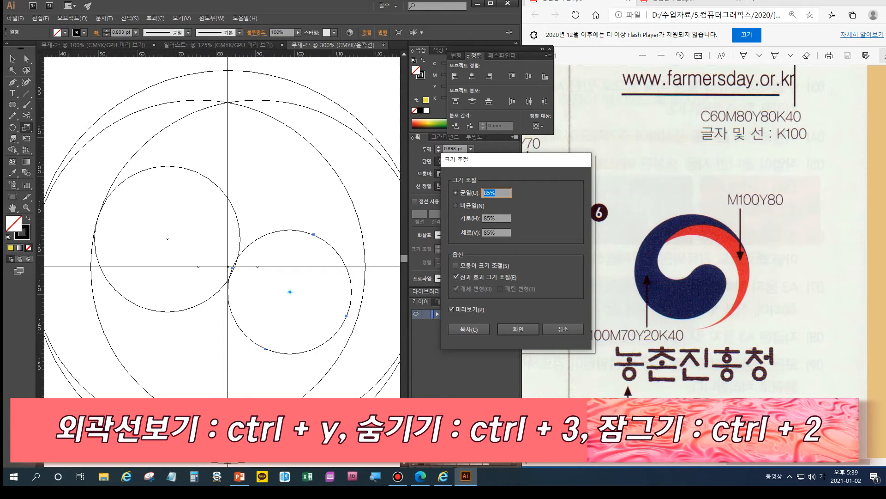
{"action": "type", "text": "95"}
{"action": "key", "text": "Return"}
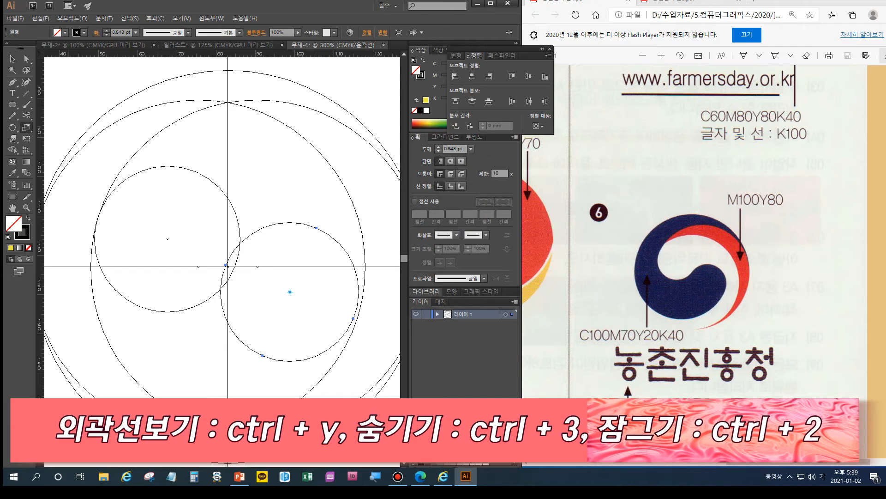
{"action": "key", "text": "Right"}
{"action": "key", "text": "Right"}
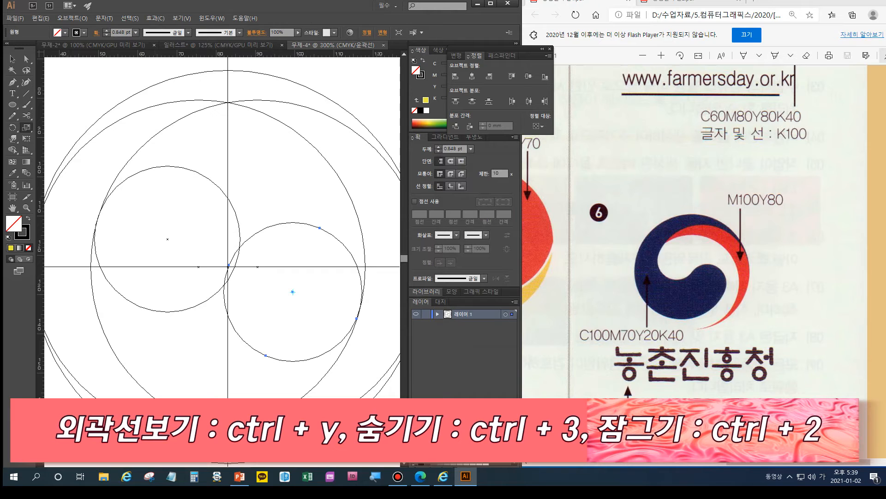
{"action": "key", "text": "v"}
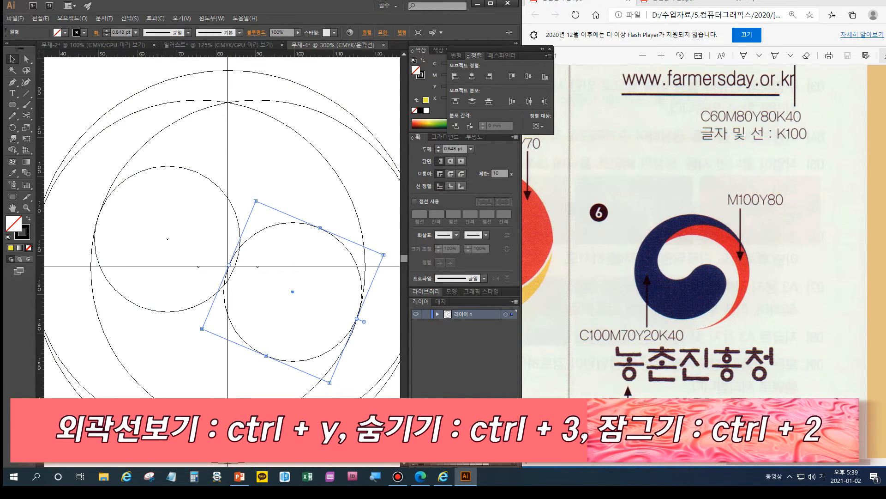
- Scale the left small circle uniformly to 95% and nudge it left and up toward the right-hand inner circle's edge
{"action": "left_click", "coordinate": [161, 166]}
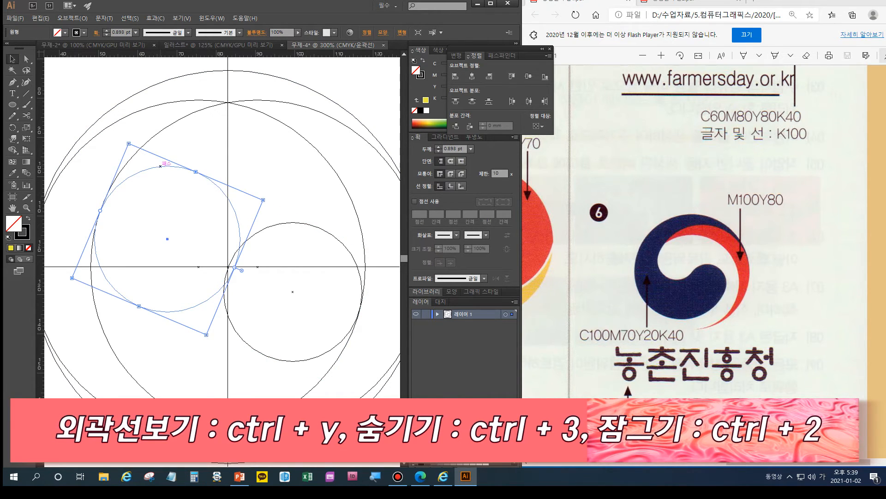
{"action": "key", "text": "s"}
{"action": "key", "text": "Return"}
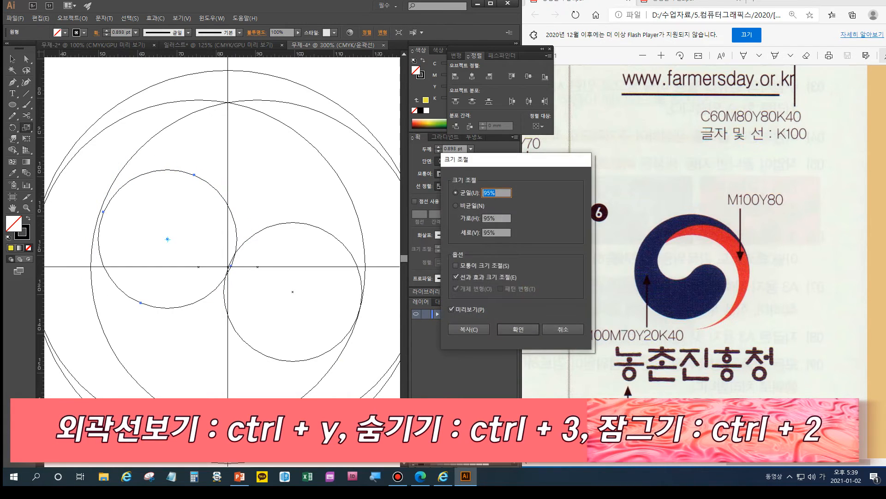
{"action": "left_click", "coordinate": [518, 329]}
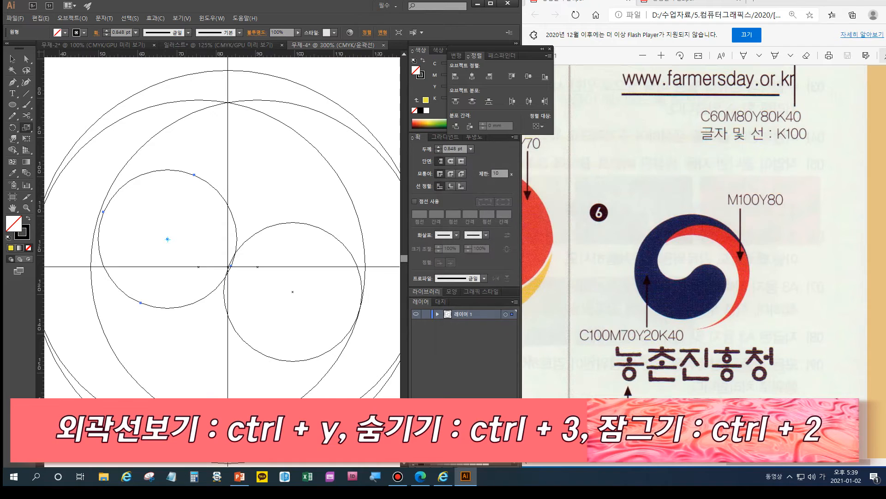
{"action": "key", "text": "Left"}
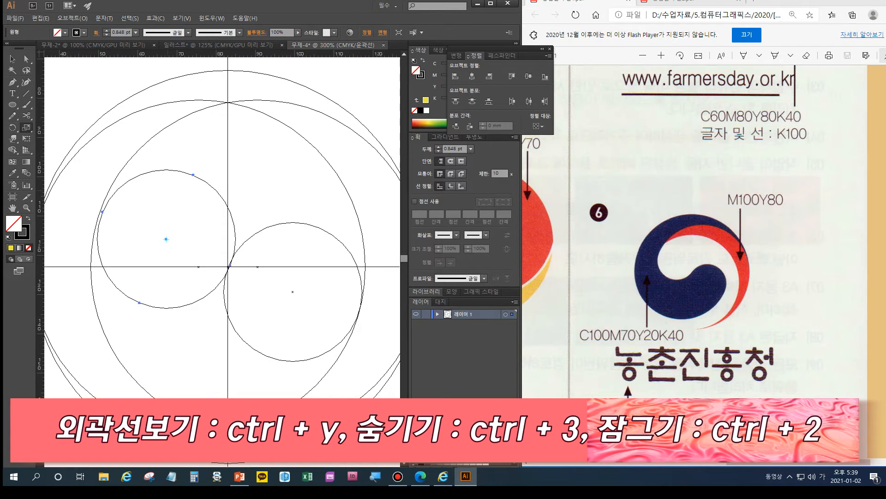
{"action": "key", "text": "Left"}
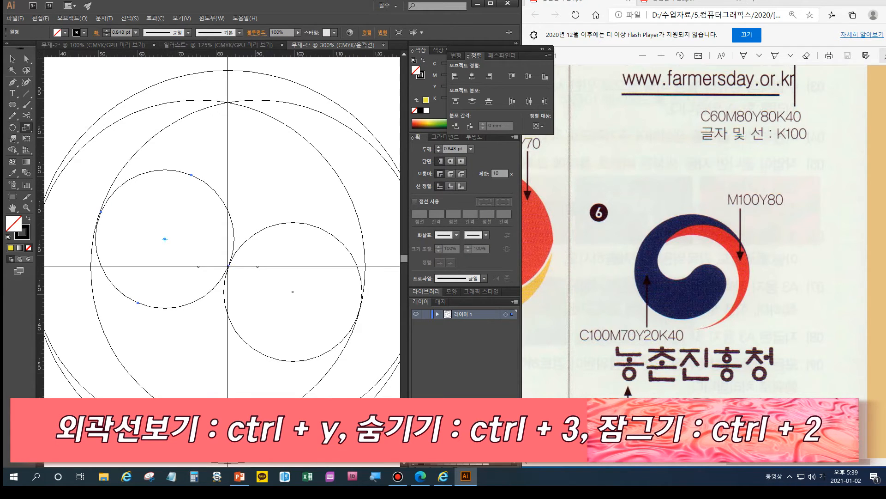
{"action": "key", "text": "Left"}
{"action": "key", "text": "Up"}
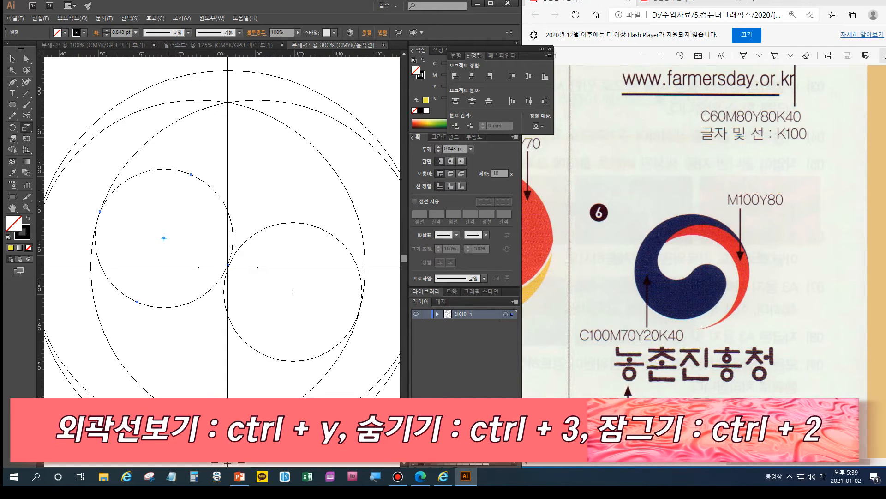
{"action": "key", "text": "v"}
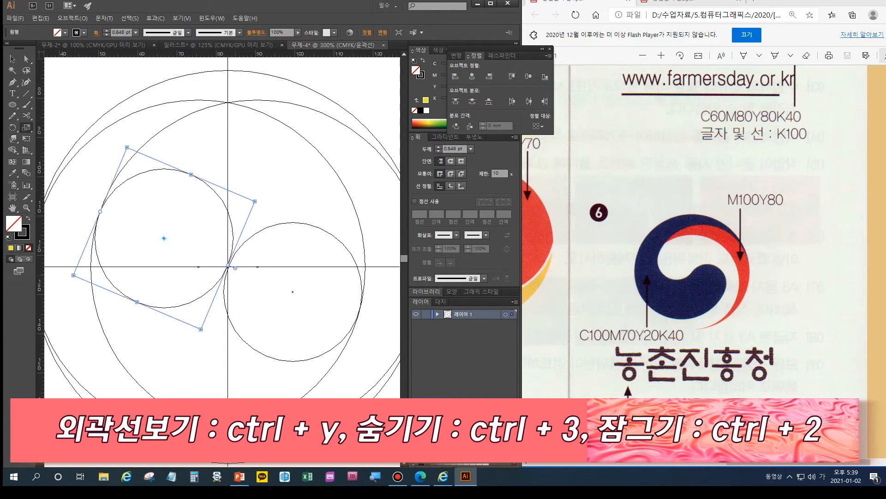
- Enlarge the left small circle uniformly to 101% so it meets the guides' intersection, and deselect it
{"action": "key", "text": "ctrl+equal"}
{"action": "key", "text": "ctrl+equal"}
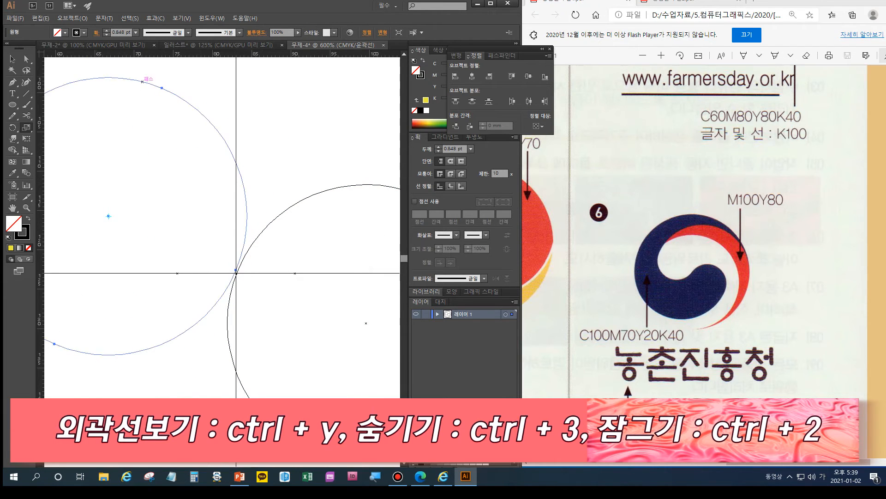
{"action": "key", "text": "v"}
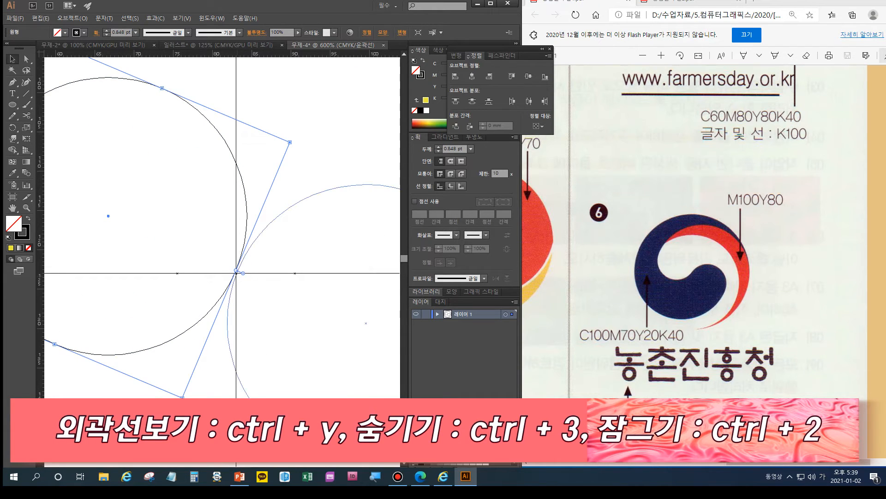
{"action": "key", "text": "ctrl+shift+a"}
{"action": "double_click", "coordinate": [236, 273]}
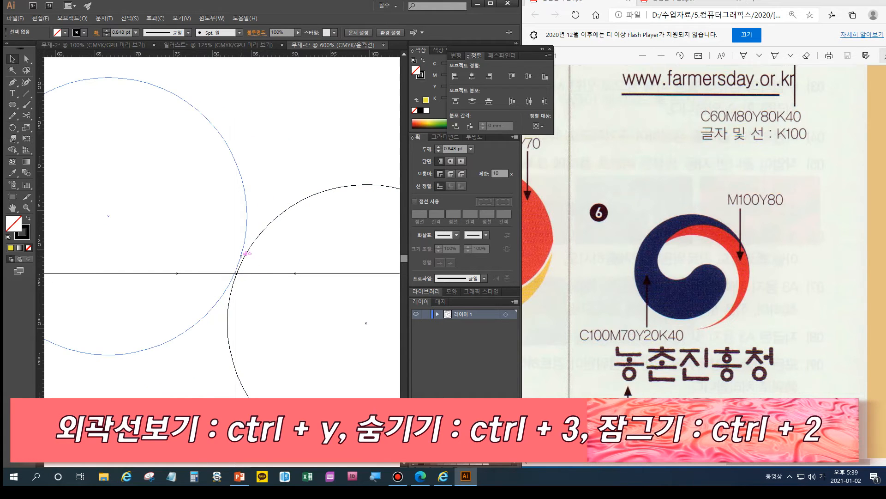
{"action": "key", "text": "s"}
{"action": "key", "text": "Return"}
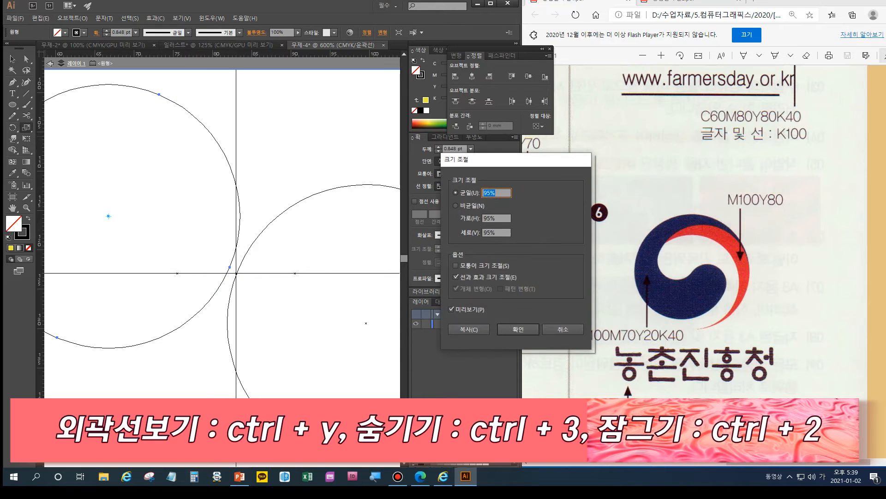
{"action": "type", "text": "10%"}
{"action": "type", "text": "101"}
{"action": "key", "text": "Return"}
{"action": "key", "text": "v"}
{"action": "key", "text": "ctrl+shift+a"}
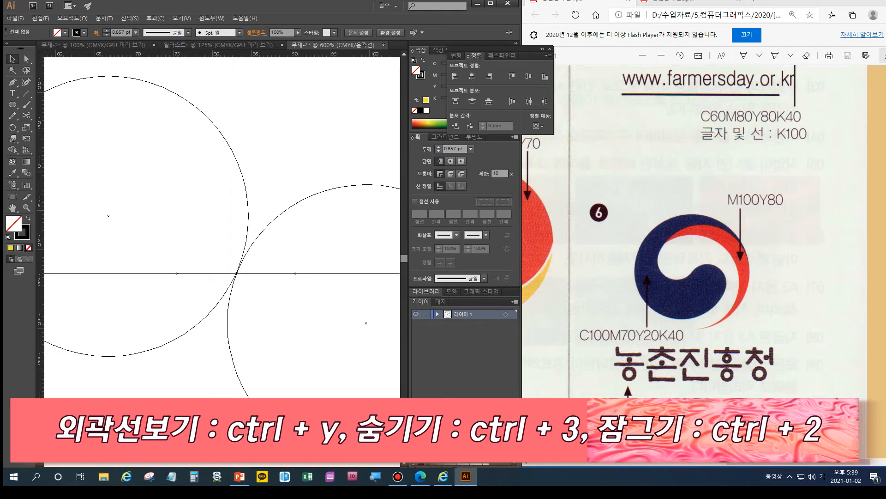
- Enlarge the right small circle uniformly to 101%, return to preview mode, and deselect it
{"action": "left_click", "coordinate": [301, 201]}
{"action": "left_click", "coordinate": [26, 128]}
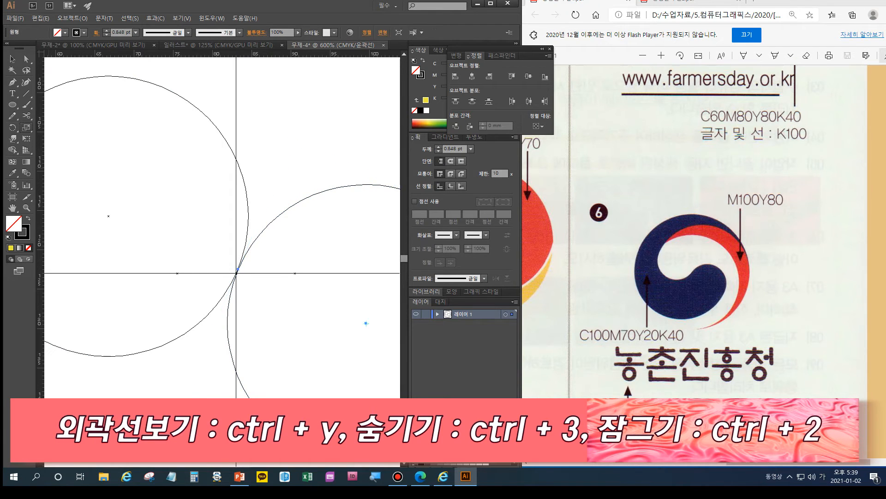
{"action": "key", "text": "Return"}
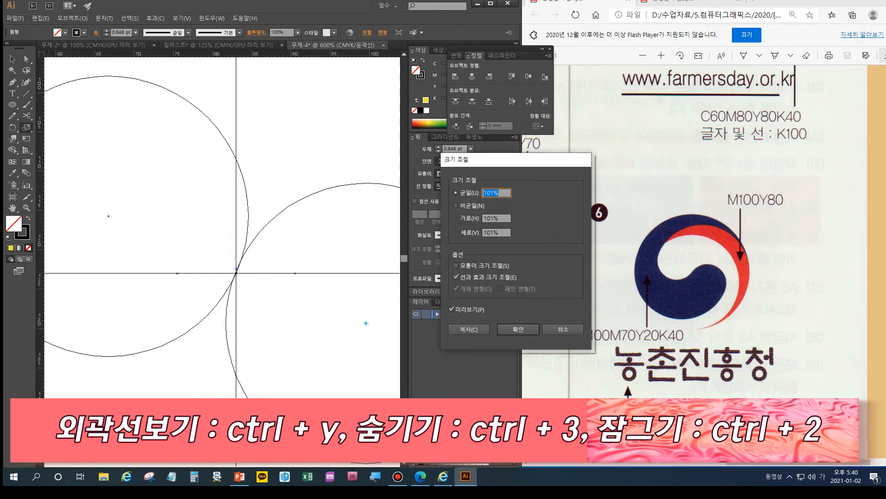
{"action": "left_click", "coordinate": [518, 329]}
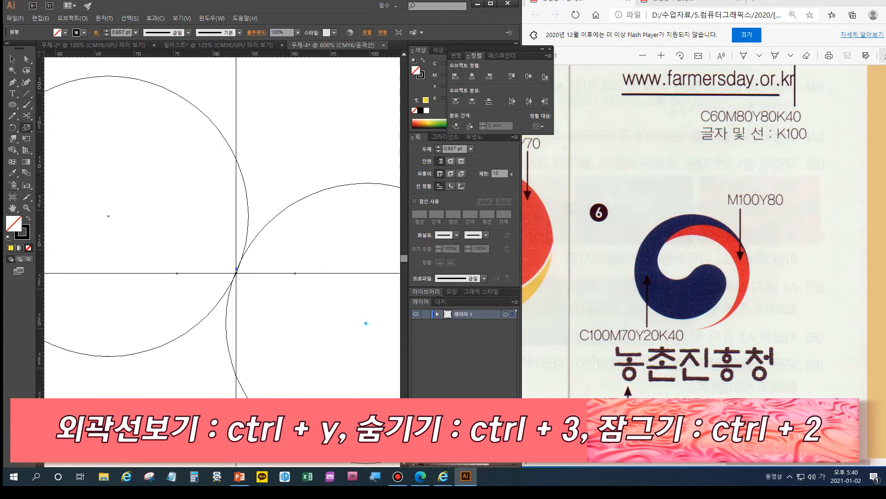
{"action": "double_click", "coordinate": [13, 209]}
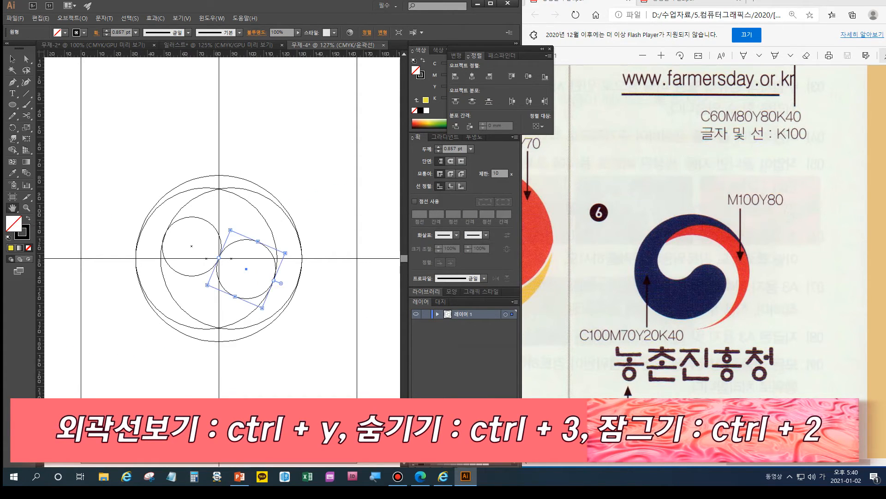
{"action": "key", "text": "ctrl+y"}
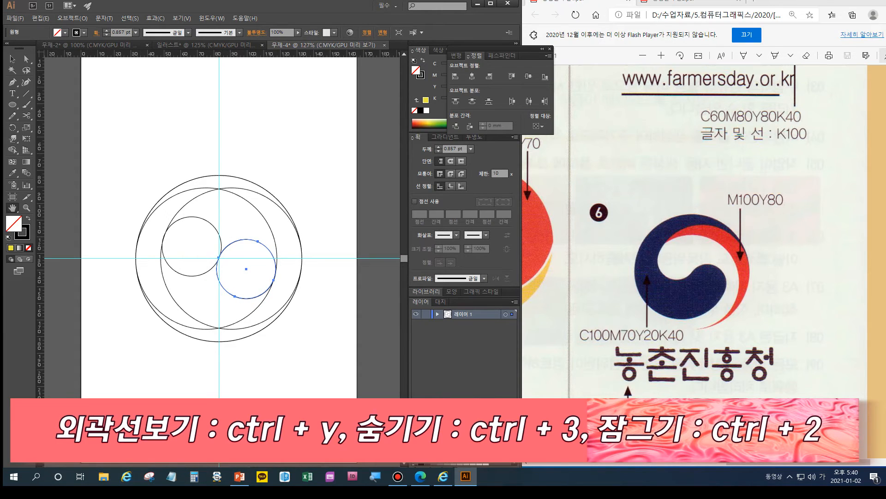
{"action": "key", "text": "v"}
{"action": "left_click", "coordinate": [286, 286]}
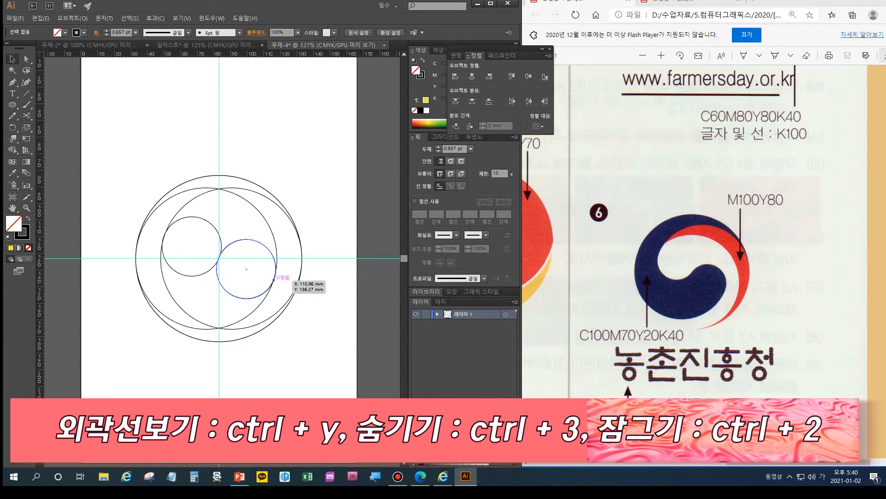
- Switch to outline view, select all five circles, and split them with the Pathfinder Divide operation
{"action": "key", "text": "ctrl+y"}
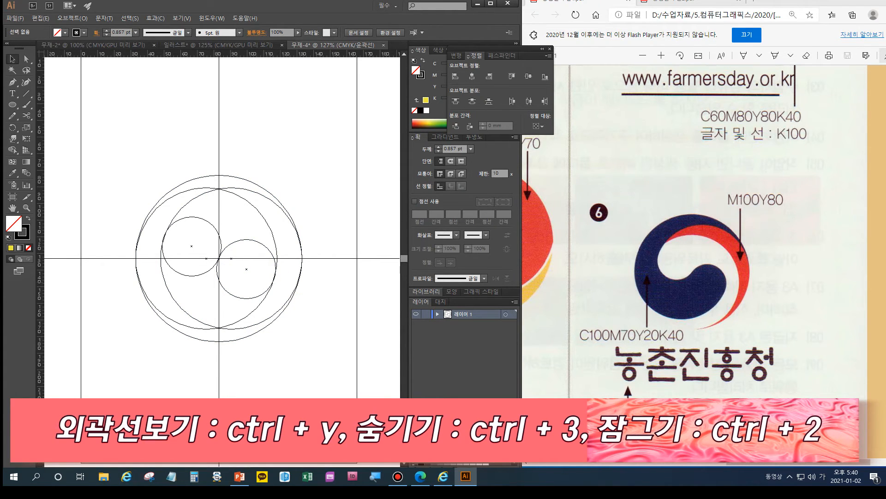
{"action": "left_click_drag", "start_coordinate": [105, 160], "coordinate": [331, 358]}
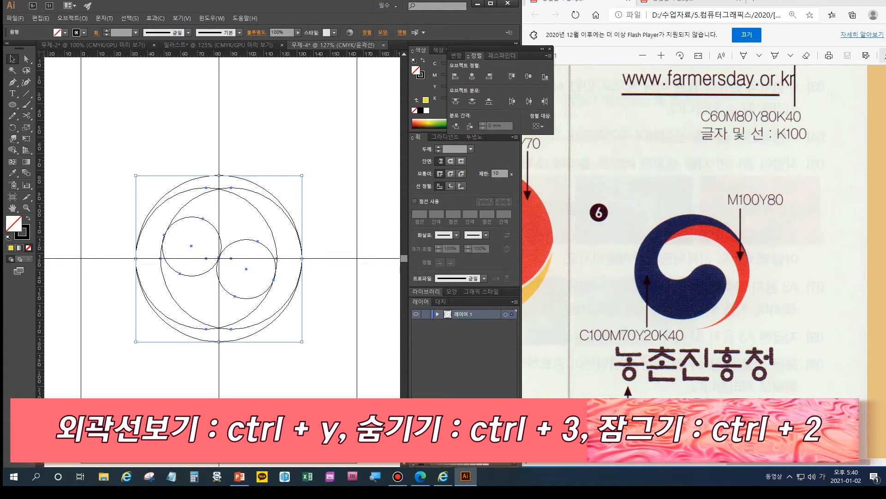
{"action": "left_click", "coordinate": [501, 55]}
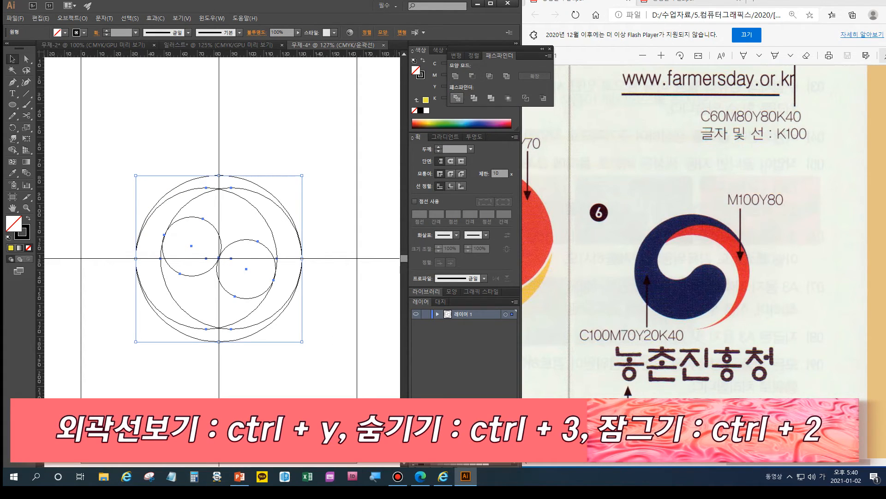
{"action": "left_click", "coordinate": [456, 97]}
- Ungroup the divided circle pieces and deselect them
{"action": "right_click", "coordinate": [219, 259]}
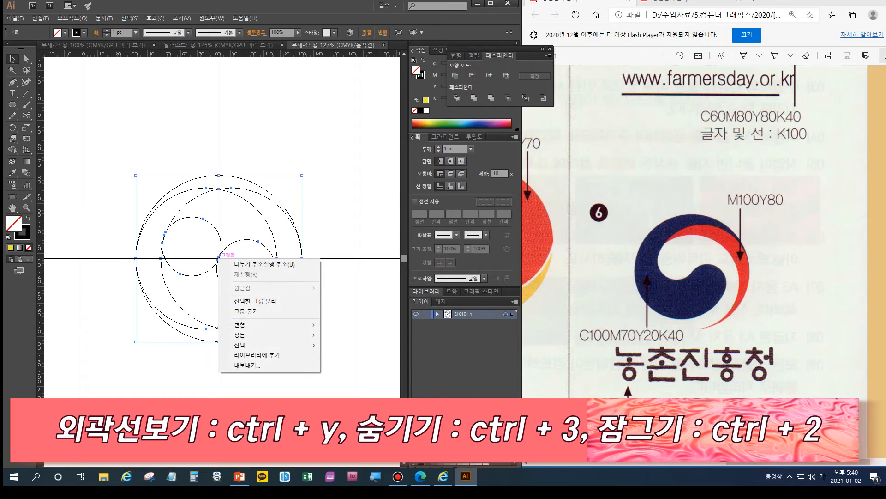
{"action": "left_click", "coordinate": [258, 311]}
{"action": "left_click", "coordinate": [331, 309]}
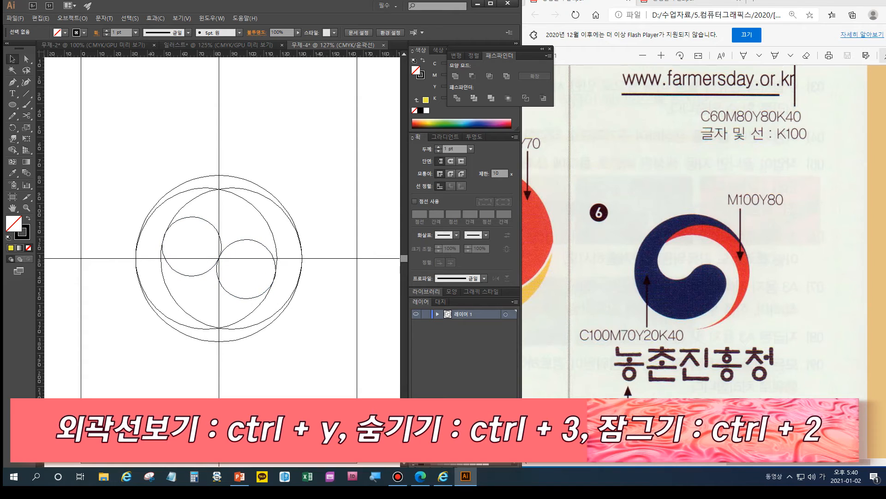
- Delete the left small circle's upper arc and the left inner circle's right-hand arc with the Direct Selection tool
{"action": "left_click", "coordinate": [27, 59]}
{"action": "left_click_drag", "start_coordinate": [197, 210], "coordinate": [207, 222]}
{"action": "key", "text": "Delete"}
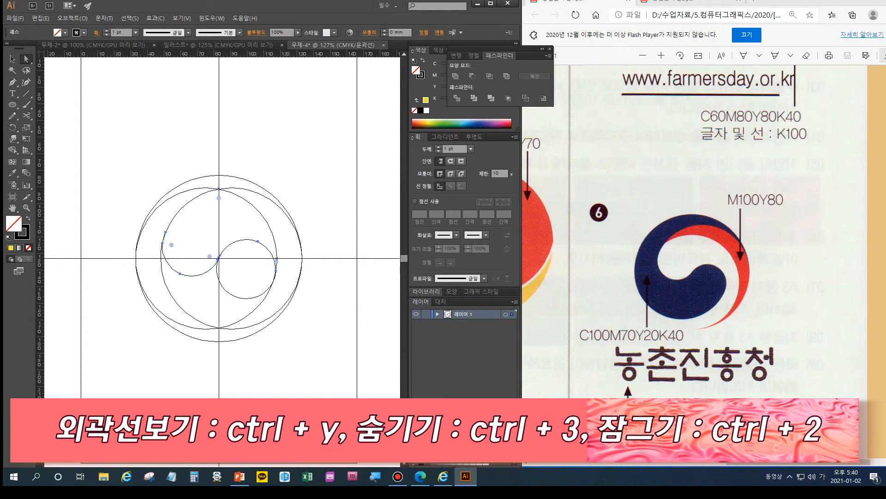
{"action": "key", "text": "Delete"}
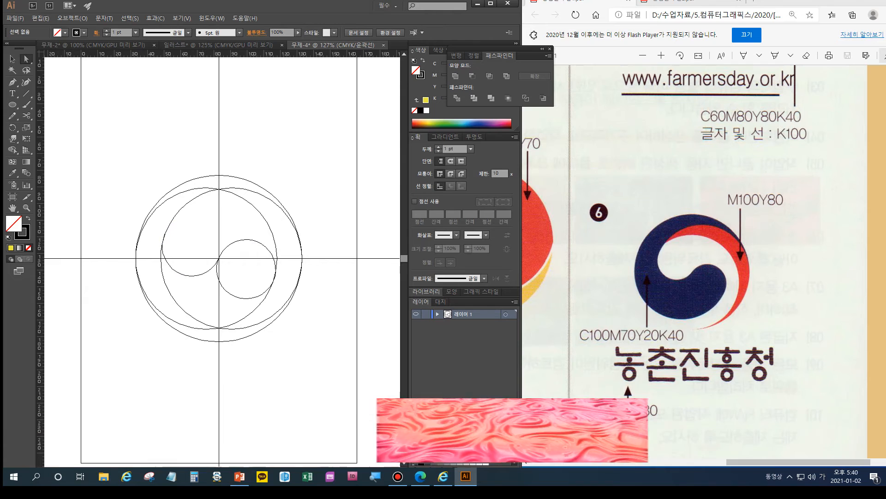
{"action": "left_click_drag", "start_coordinate": [254, 220], "coordinate": [281, 263]}
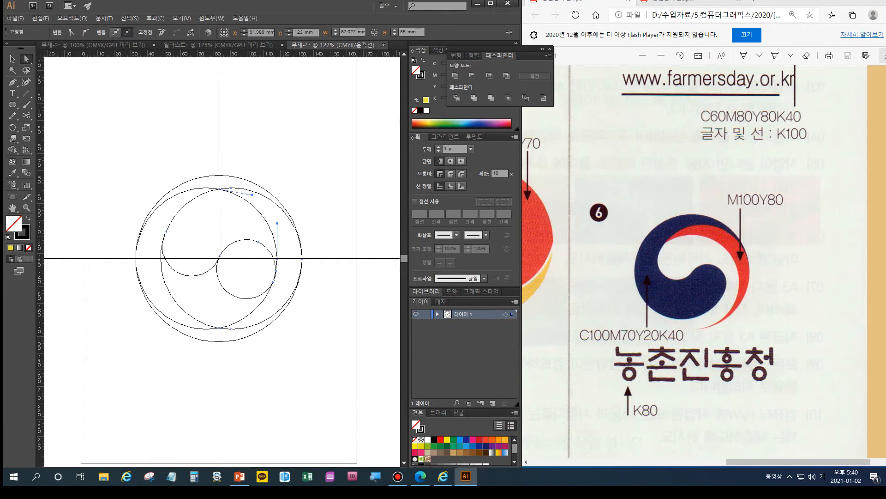
{"action": "key", "text": "Delete"}
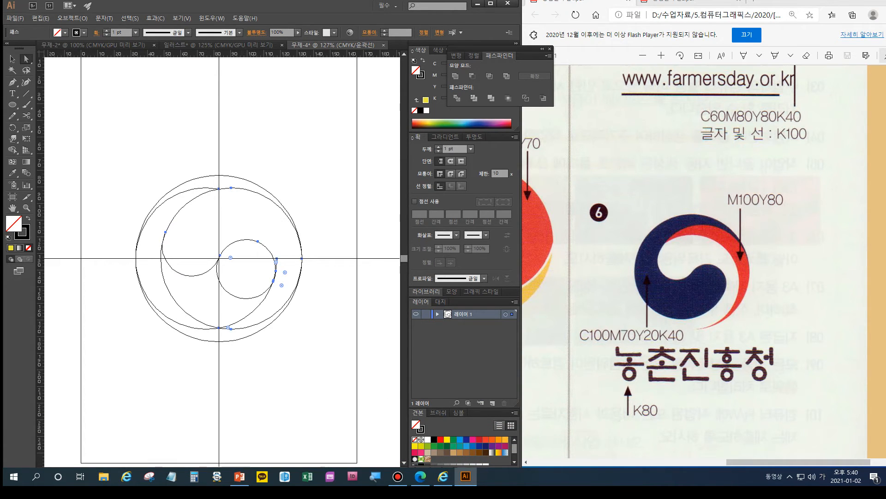
- Unite the upper outer crescent with the lower central pieces and right small circle, then deselect and return to preview mode
{"action": "left_click", "coordinate": [207, 176]}
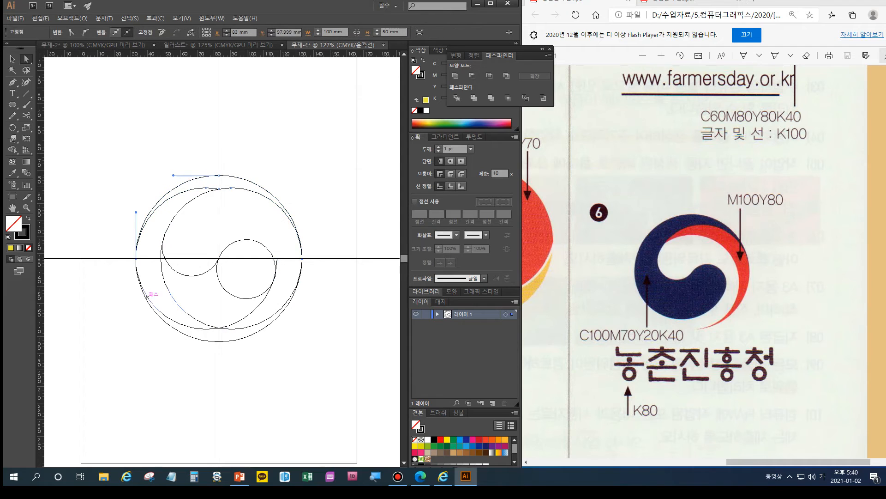
{"action": "left_click", "coordinate": [261, 304], "text": "shift"}
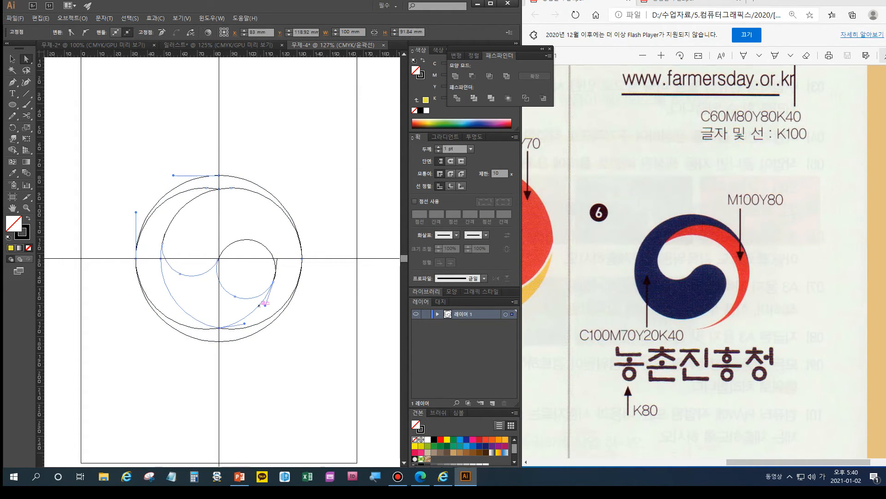
{"action": "left_click", "coordinate": [236, 242], "text": "shift"}
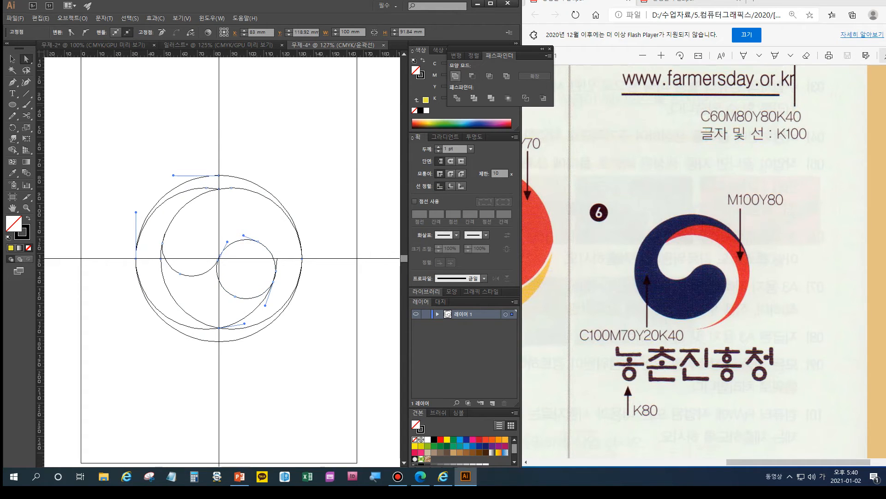
{"action": "key", "text": "ctrl+g"}
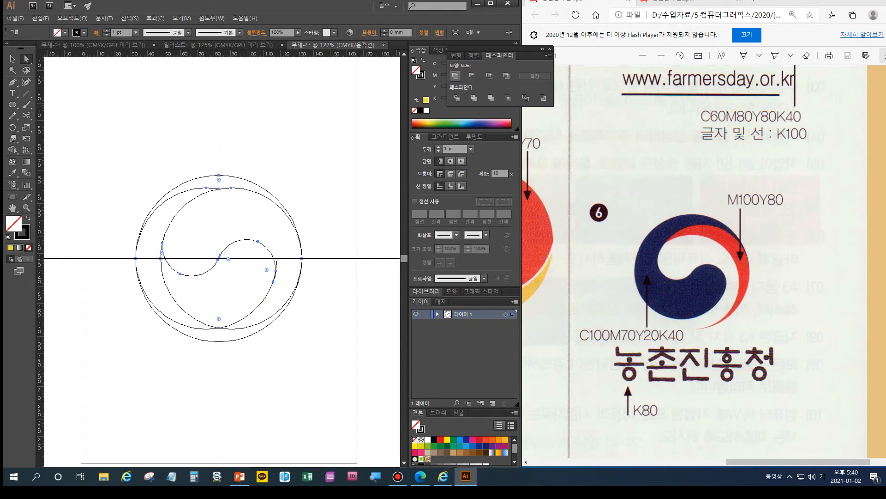
{"action": "left_click", "coordinate": [186, 190], "text": "shift"}
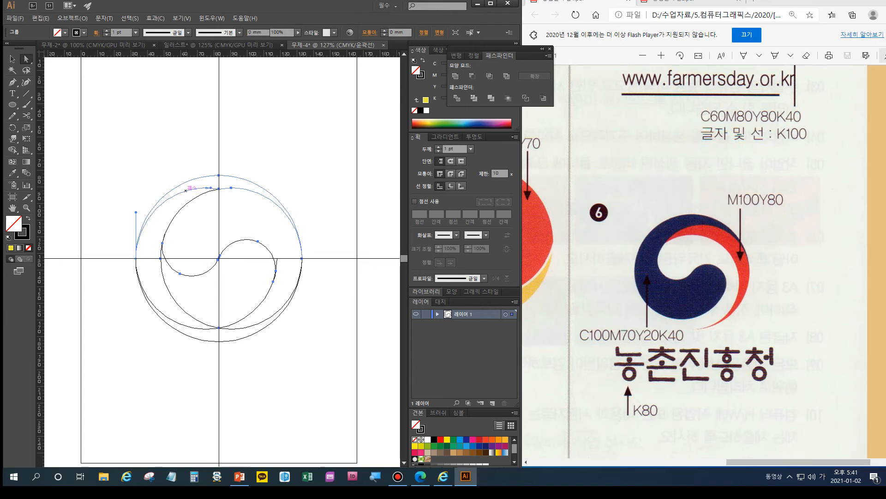
{"action": "left_click", "coordinate": [456, 76]}
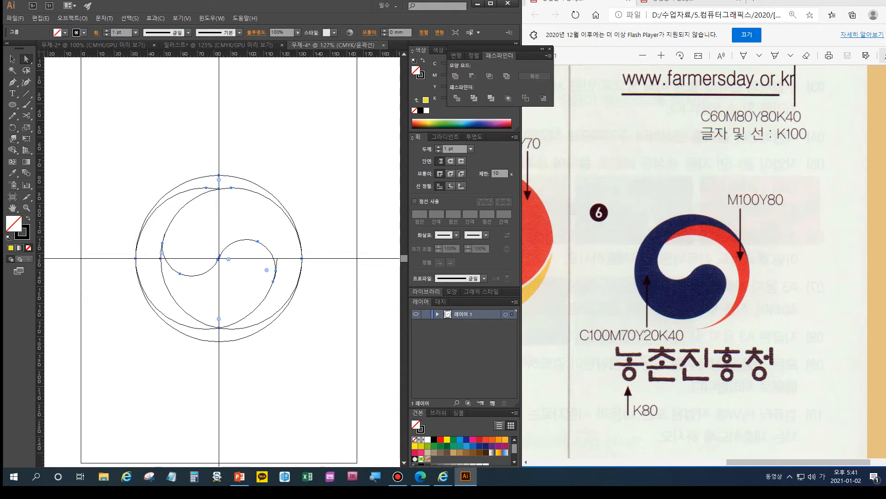
{"action": "left_click", "coordinate": [329, 129]}
{"action": "key", "text": "ctrl+y"}
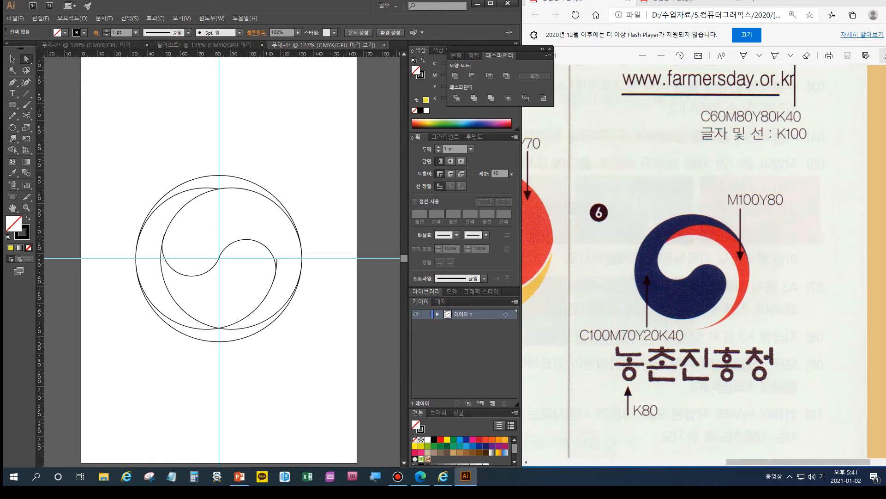
{"action": "key", "text": "v"}
{"action": "left_click", "coordinate": [205, 176]}
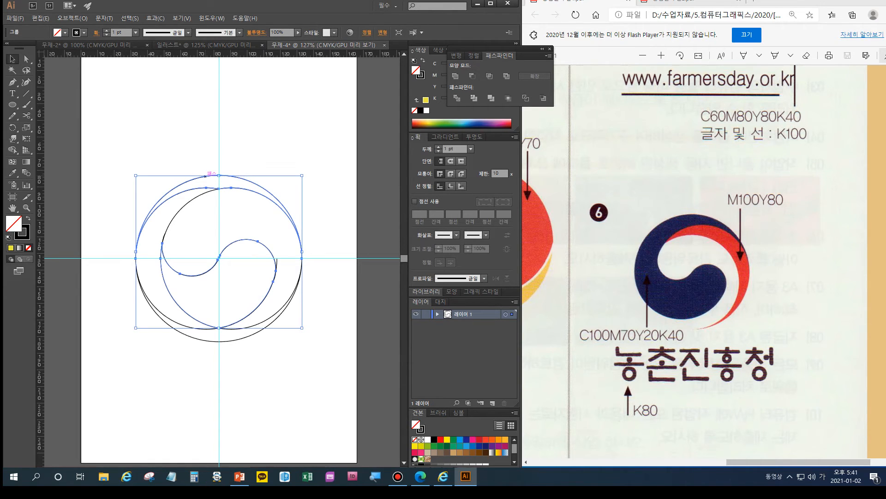
{"action": "left_click", "coordinate": [184, 206], "text": "shift"}
{"action": "left_click", "coordinate": [161, 311], "text": "shift"}
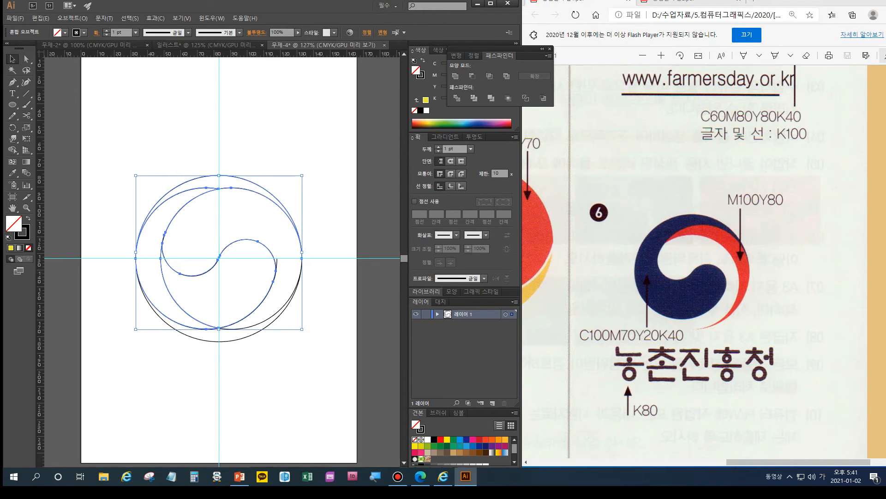
{"action": "left_click", "coordinate": [455, 76]}
{"action": "key", "text": "ctrl+z"}
{"action": "left_click", "coordinate": [178, 167]}
{"action": "left_click_drag", "start_coordinate": [175, 174], "coordinate": [189, 191]}
{"action": "left_click", "coordinate": [157, 161]}
- Select the overlapping pieces along the upper-left outer edge and unite them into one crescent with Pathfinder
{"action": "left_click", "coordinate": [26, 59]}
{"action": "left_click_drag", "start_coordinate": [173, 168], "coordinate": [190, 202]}
{"action": "left_click", "coordinate": [455, 75]}
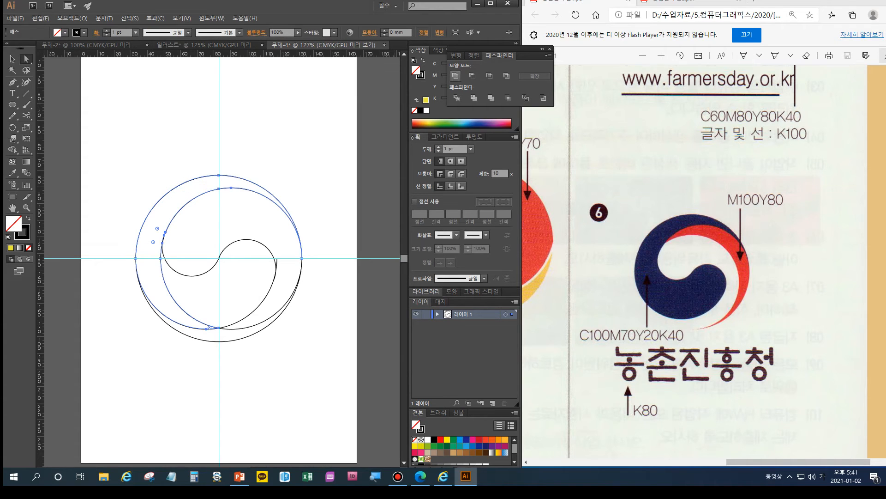
- Delete the large outer circle's lower arc and the remaining outer arc on the mark's lower right
{"action": "left_click", "coordinate": [261, 287]}
{"action": "left_click_drag", "start_coordinate": [248, 351], "coordinate": [212, 338]}
{"action": "key", "text": "Delete"}
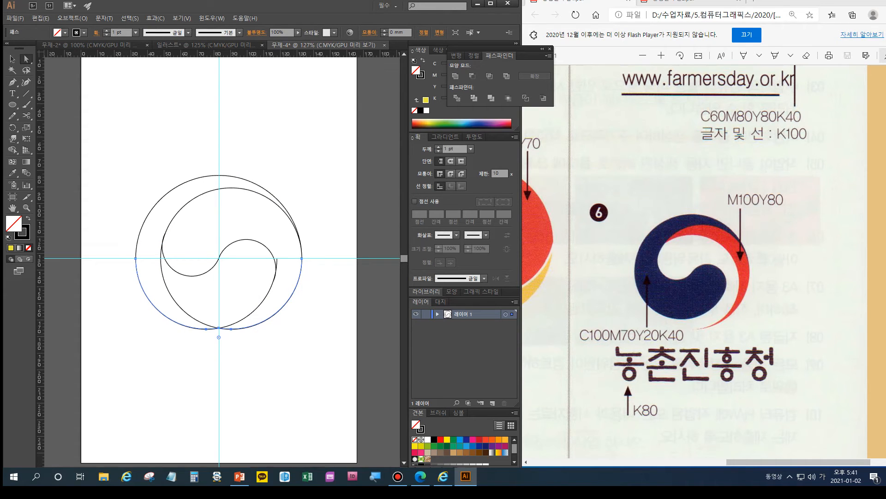
{"action": "key", "text": "ctrl+shift+a"}
{"action": "left_click", "coordinate": [284, 304]}
{"action": "left_click", "coordinate": [283, 305]}
{"action": "key", "text": "Delete"}
{"action": "key", "text": "ctrl+shift+a"}
{"action": "key", "text": "ctrl+plus"}
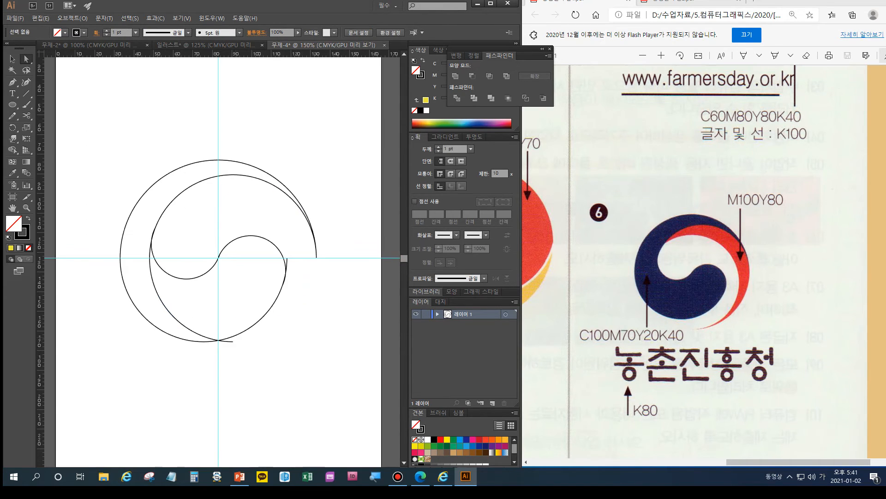
- Delete the stray line ends beside the right small curve and at the bottom of the mark
{"action": "left_click", "coordinate": [287, 261]}
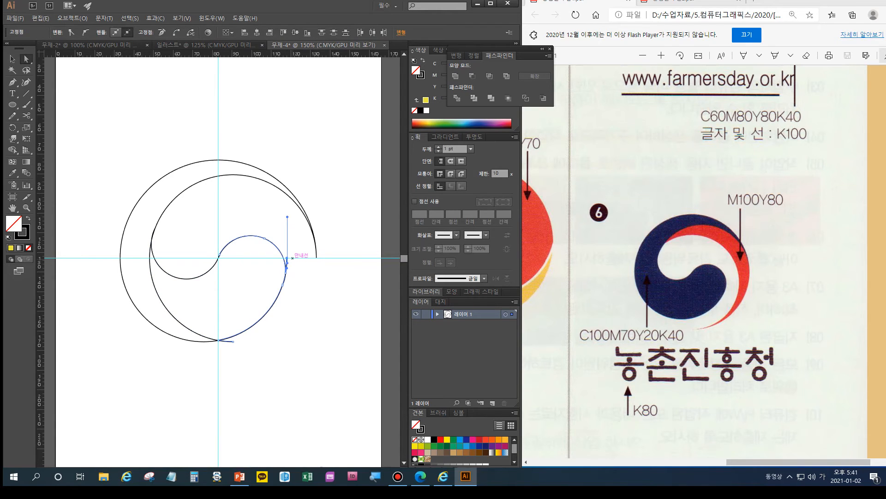
{"action": "key", "text": "Delete"}
{"action": "left_click", "coordinate": [292, 257]}
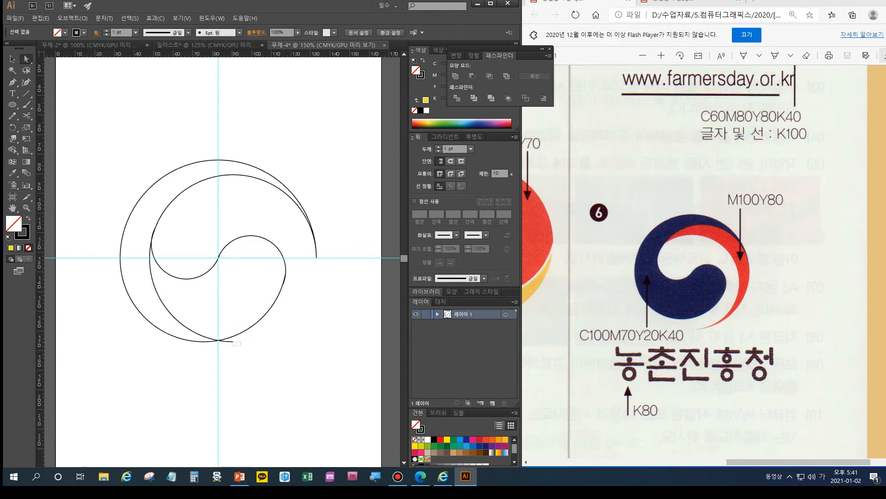
{"action": "left_click", "coordinate": [232, 341]}
{"action": "key", "text": "Delete"}
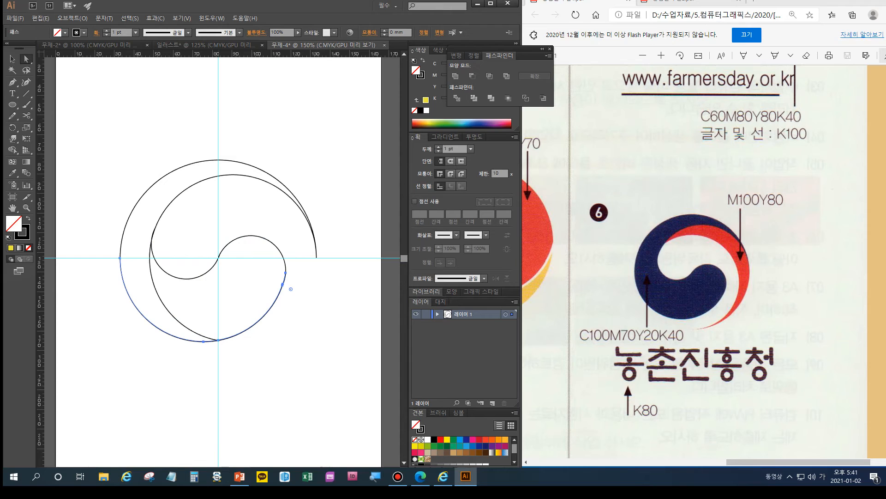
- Unite the lower S-curve pieces with the left outer crescent into a single taegeuk shape and deselect it
{"action": "left_click", "coordinate": [151, 271]}
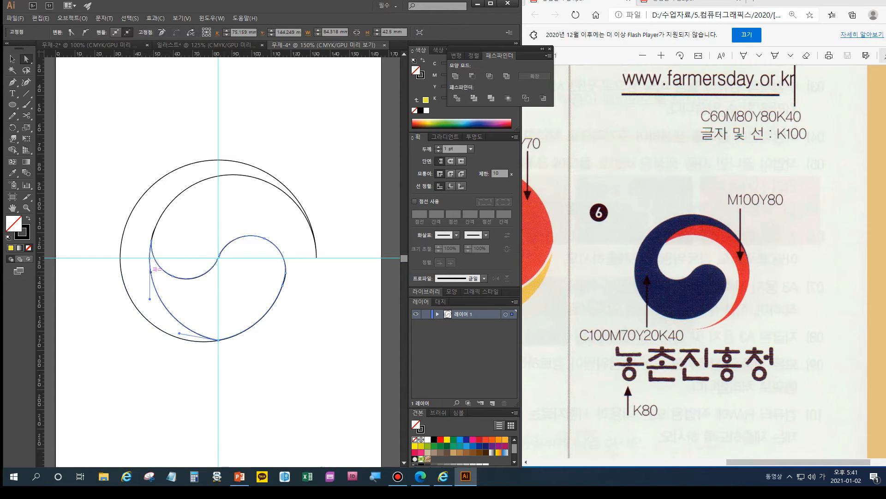
{"action": "left_click", "coordinate": [187, 278]}
{"action": "left_click", "coordinate": [456, 76]}
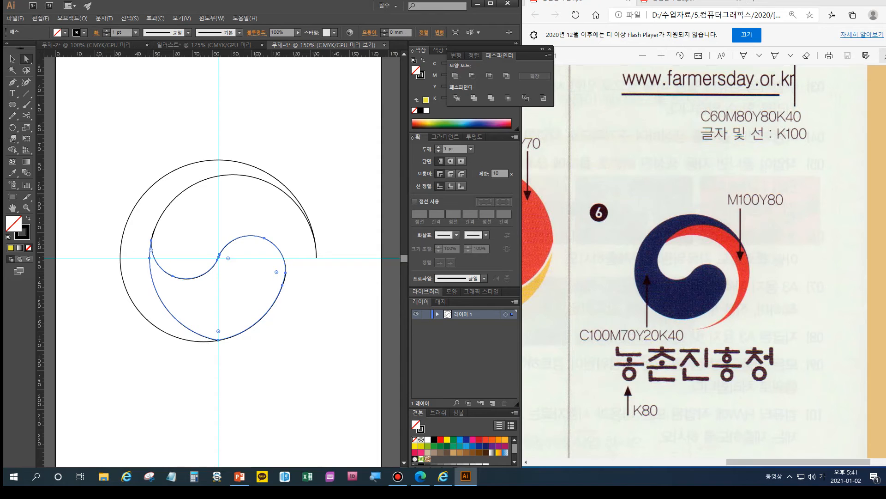
{"action": "left_click", "coordinate": [148, 189], "text": "shift"}
{"action": "left_click", "coordinate": [455, 75]}
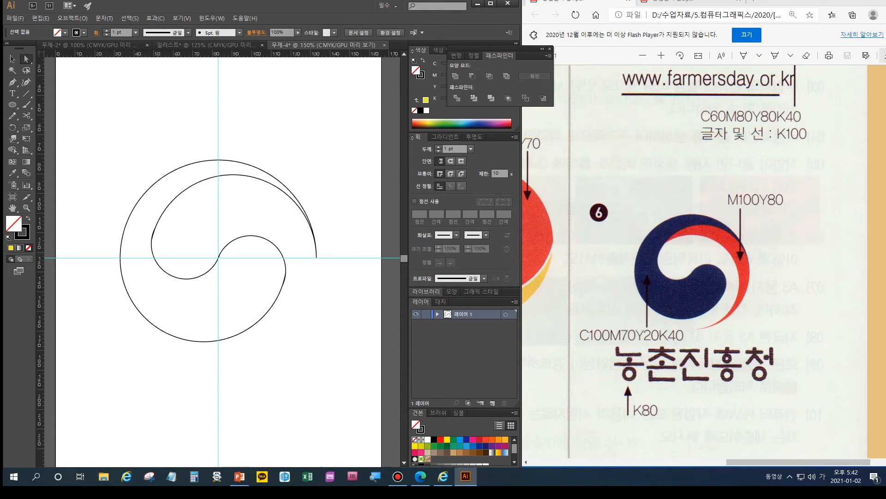
{"action": "left_click", "coordinate": [152, 231]}
{"action": "key", "text": "ctrl+shift+a"}
- In outline view, delete the thin sliver where the S-curve crosses the guides' intersection, and undo the excess deletion of the outer arc
{"action": "key", "text": "ctrl+plus"}
{"action": "key", "text": "ctrl+y"}
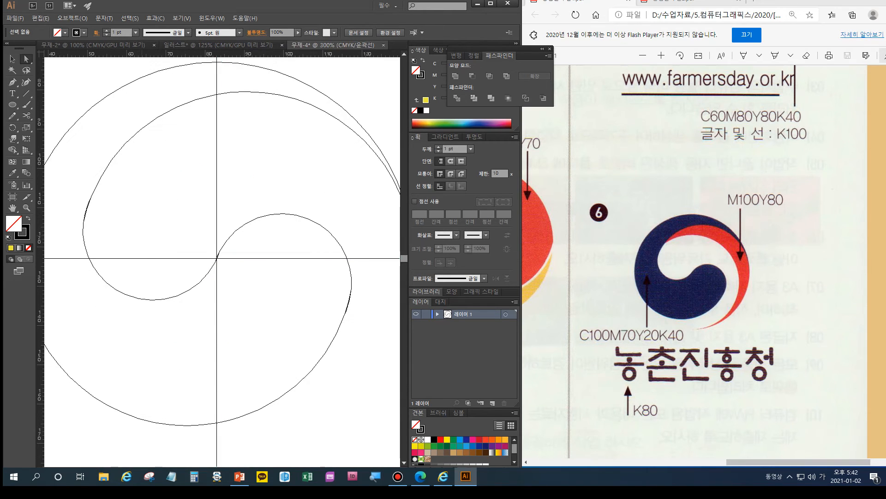
{"action": "key", "text": "ctrl+plus"}
{"action": "key", "text": "ctrl+plus"}
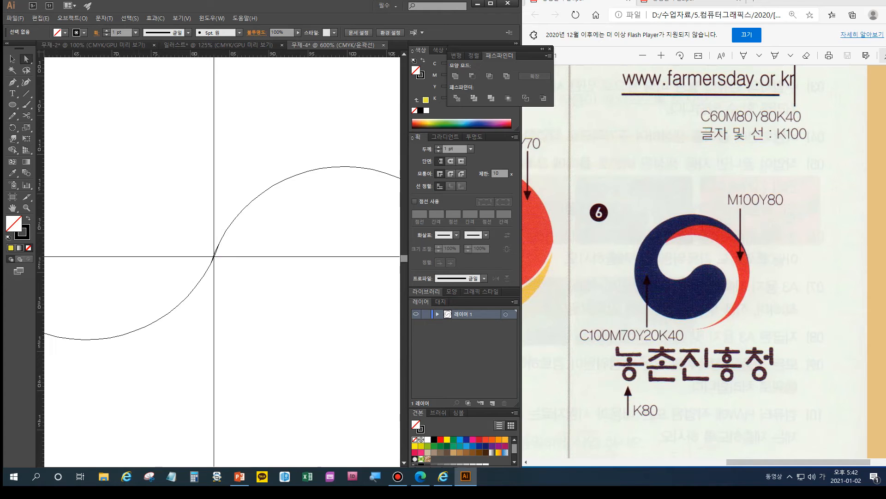
{"action": "key", "text": "z"}
{"action": "left_click_drag", "start_coordinate": [206, 237], "coordinate": [234, 270]}
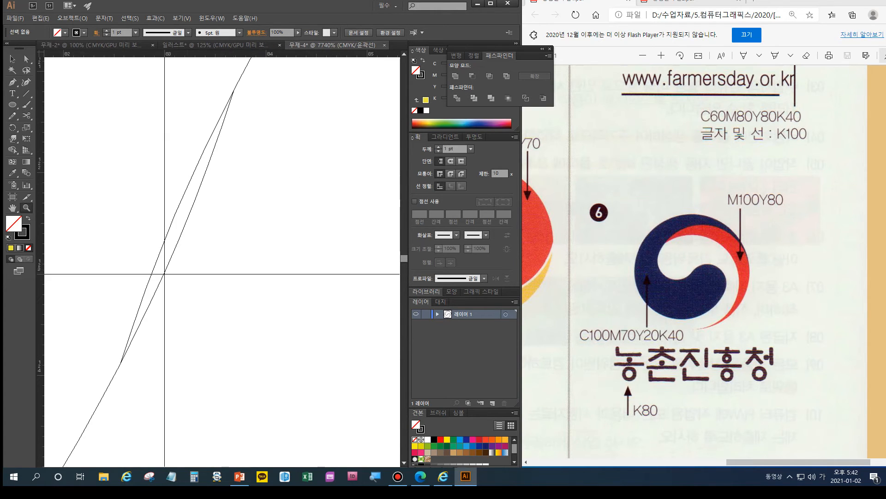
{"action": "key", "text": "a"}
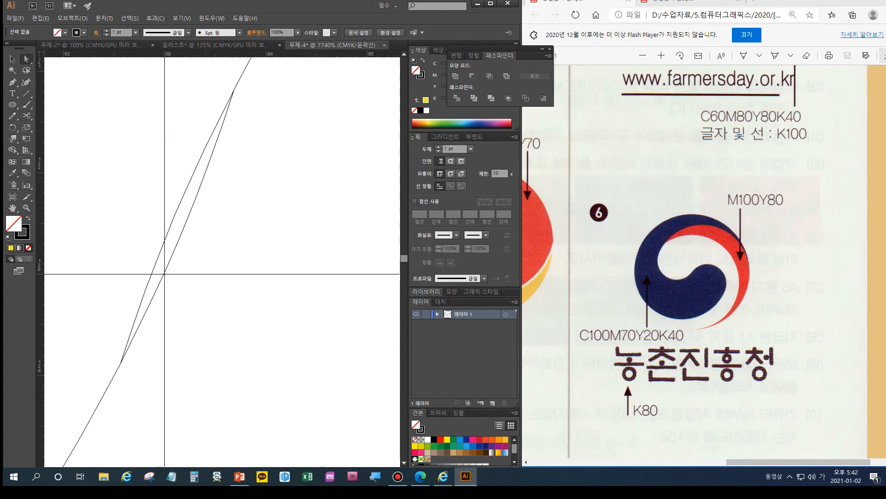
{"action": "left_click", "coordinate": [204, 176]}
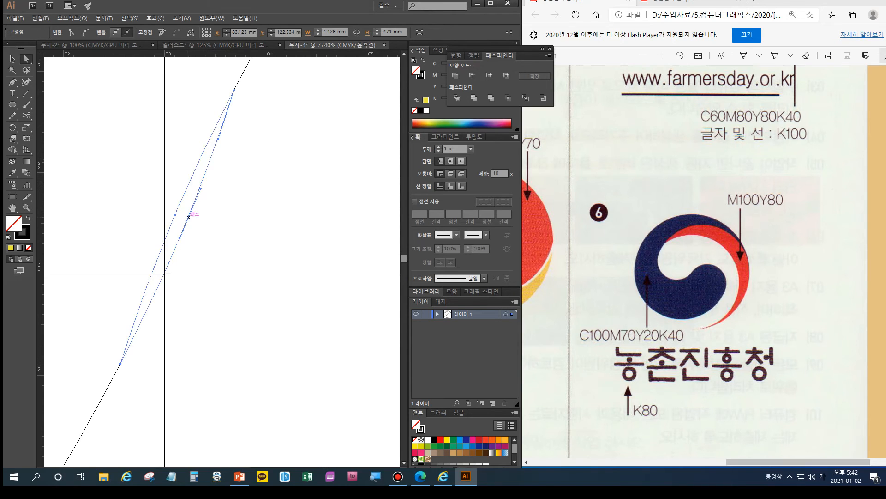
{"action": "key", "text": "Delete"}
{"action": "key", "text": "Delete"}
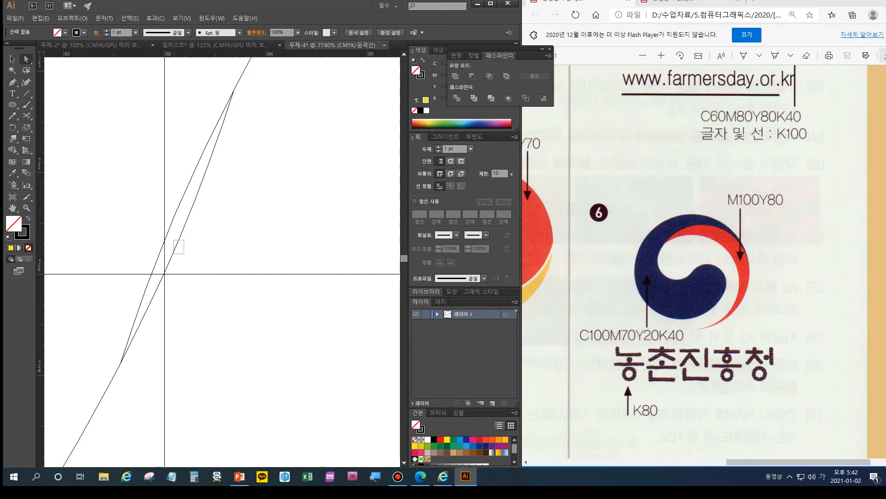
{"action": "left_click", "coordinate": [179, 247]}
{"action": "key", "text": "Delete"}
{"action": "key", "text": "Delete"}
{"action": "double_click", "coordinate": [13, 208]}
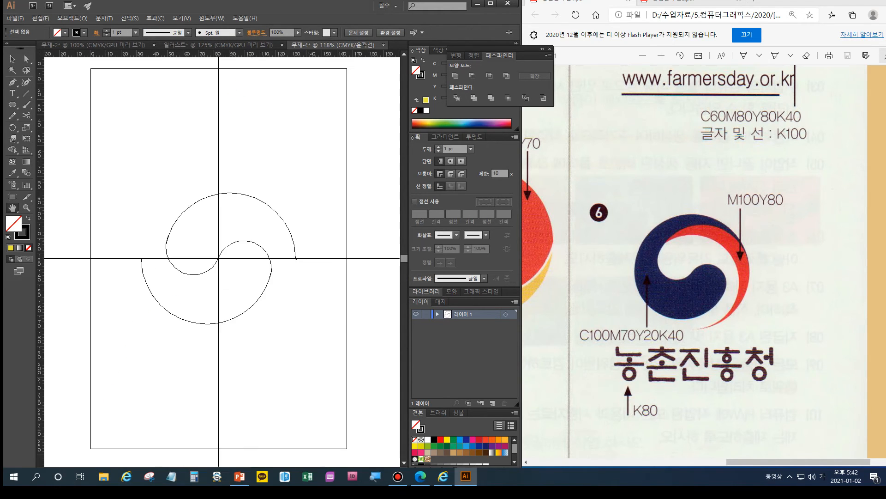
{"action": "key", "text": "ctrl+z"}
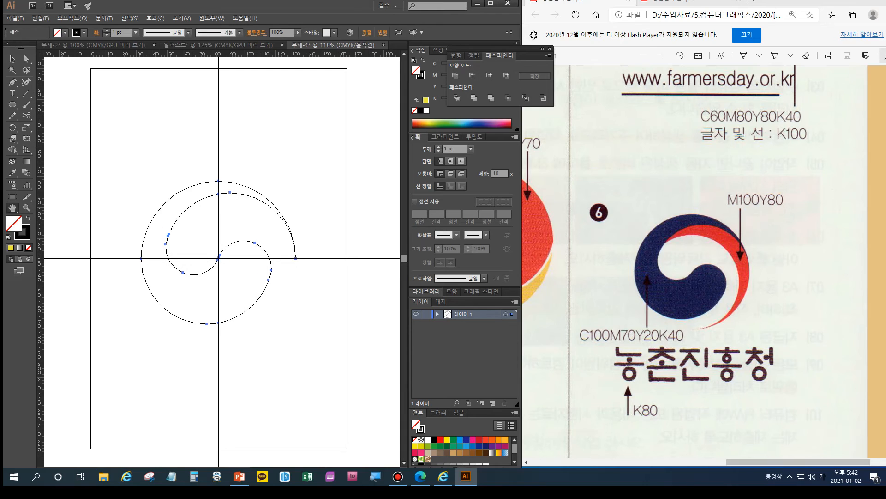
- Adjust the inner segment of the narrow sliver on the S-curve's left edge toward its outer edge
{"action": "key", "text": "z"}
{"action": "left_click_drag", "start_coordinate": [160, 229], "coordinate": [188, 250]}
{"action": "left_click", "coordinate": [26, 59]}
{"action": "left_click", "coordinate": [184, 222]}
{"action": "left_click", "coordinate": [146, 230]}
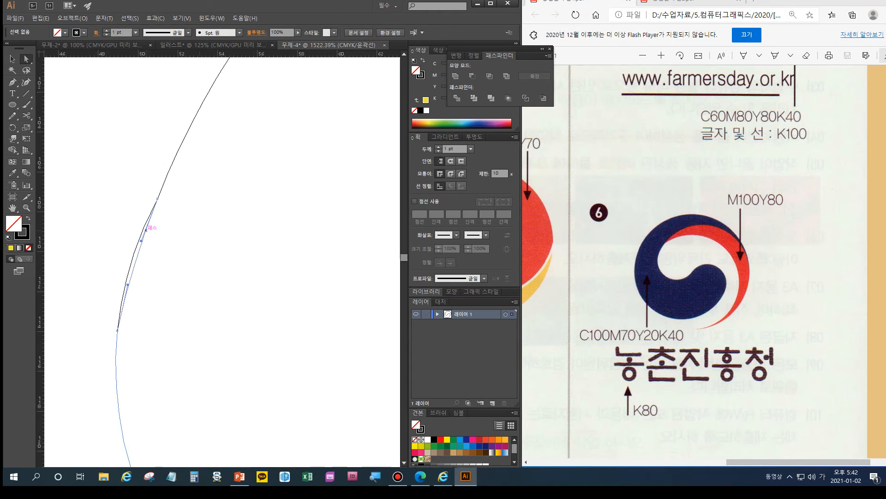
{"action": "left_click_drag", "start_coordinate": [146, 229], "coordinate": [140, 241]}
{"action": "double_click", "coordinate": [12, 207]}
- Swap the shape's fill and stroke to give it a solid black fill without a stroke, deselect it, and return to preview mode
{"action": "left_click", "coordinate": [12, 58]}
{"action": "left_click", "coordinate": [28, 218]}
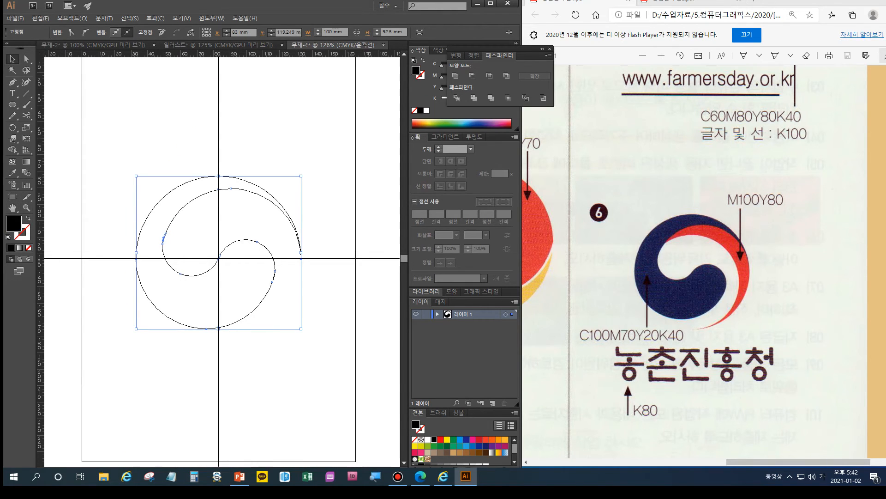
{"action": "left_click", "coordinate": [159, 214]}
{"action": "key", "text": "ctrl+y"}
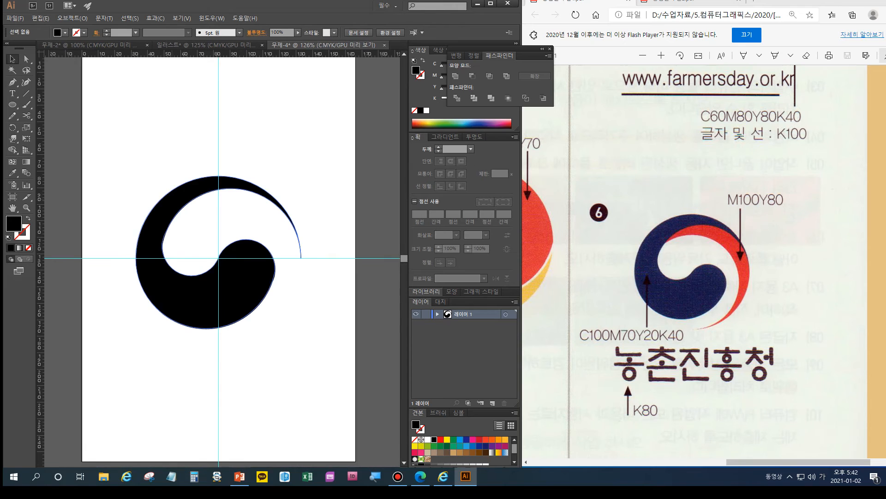
- Try to unite all paths of the black taegeuk shape with Pathfinder, and undo the attempts
{"action": "left_click_drag", "start_coordinate": [110, 139], "coordinate": [355, 364]}
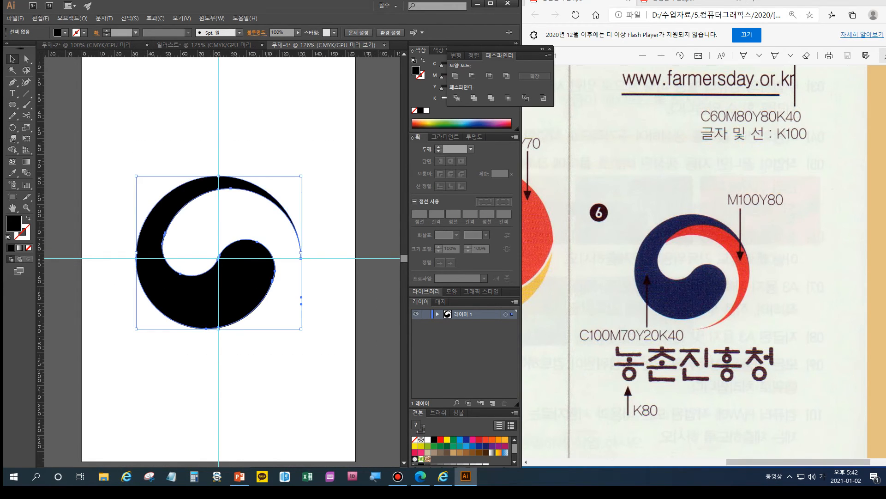
{"action": "left_click", "coordinate": [474, 98]}
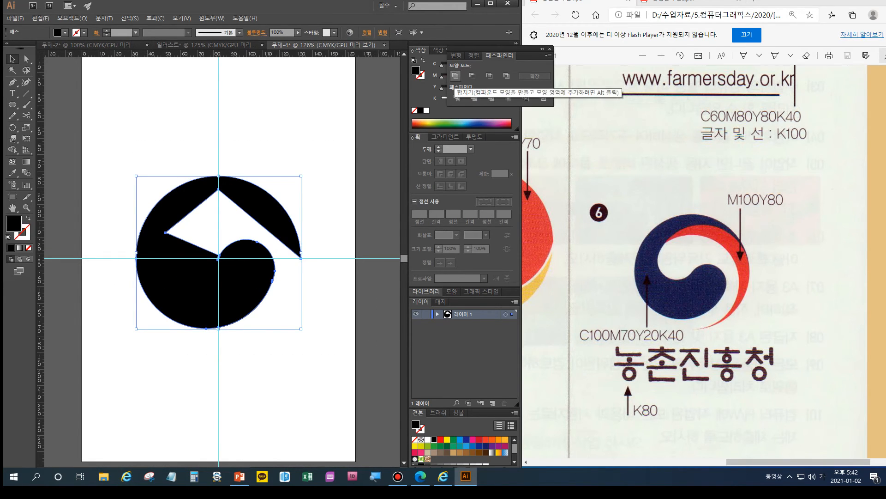
{"action": "key", "text": "ctrl+z"}
{"action": "left_click", "coordinate": [455, 75]}
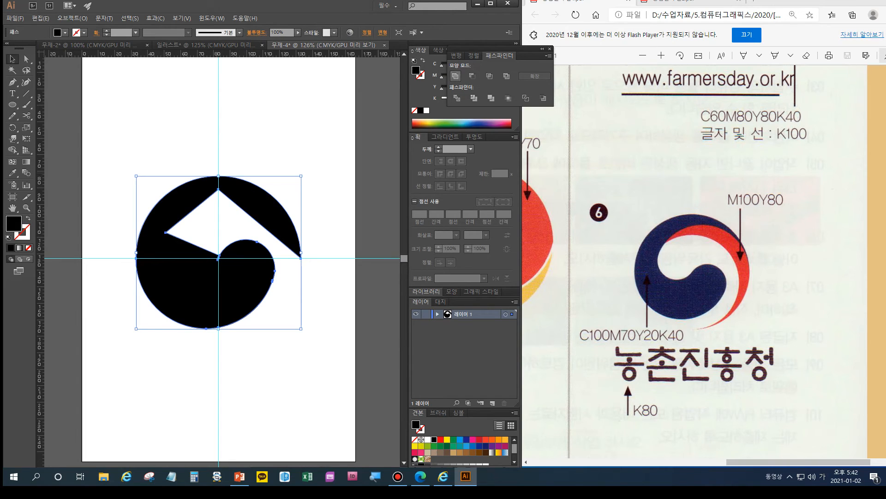
{"action": "key", "text": "a"}
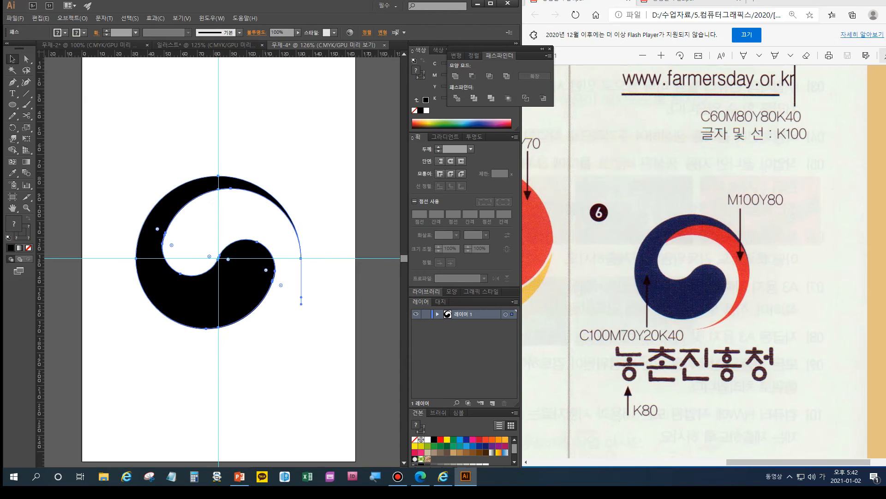
- Select all paths of the black taegeuk shape and examine their contours in outline view
{"action": "key", "text": "ctrl+a"}
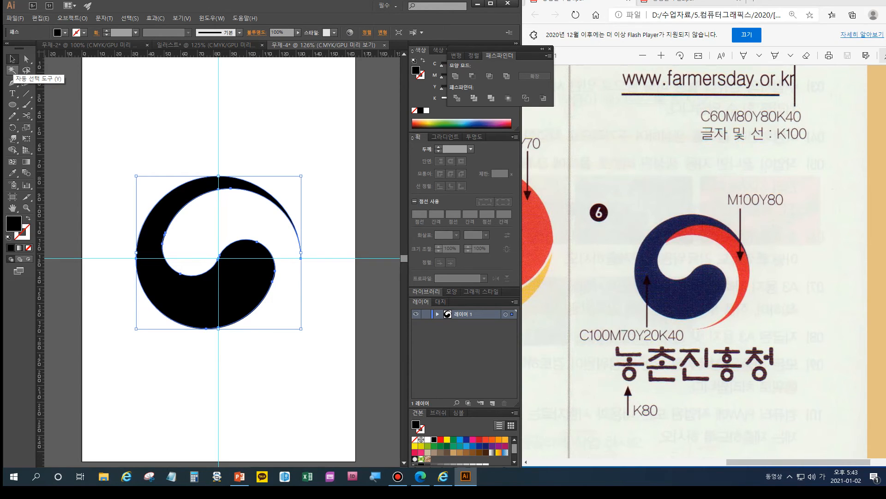
{"action": "key", "text": "ctrl+y"}
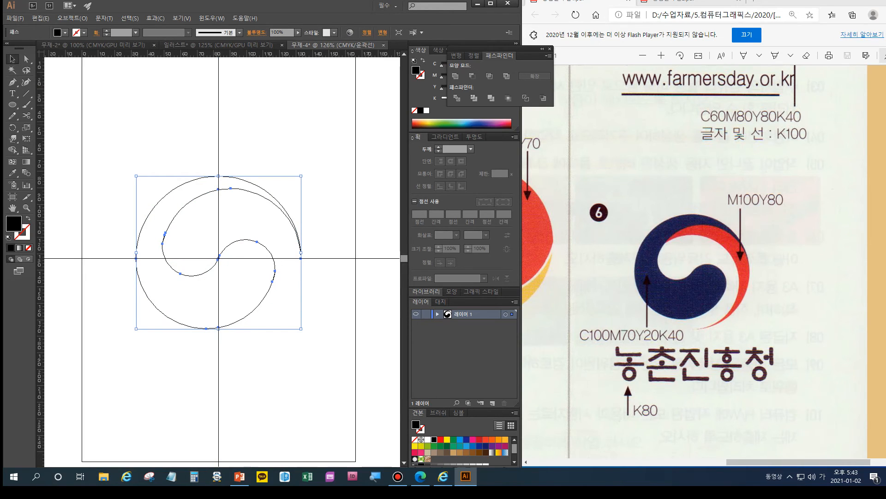
{"action": "key", "text": "ctrl+y"}
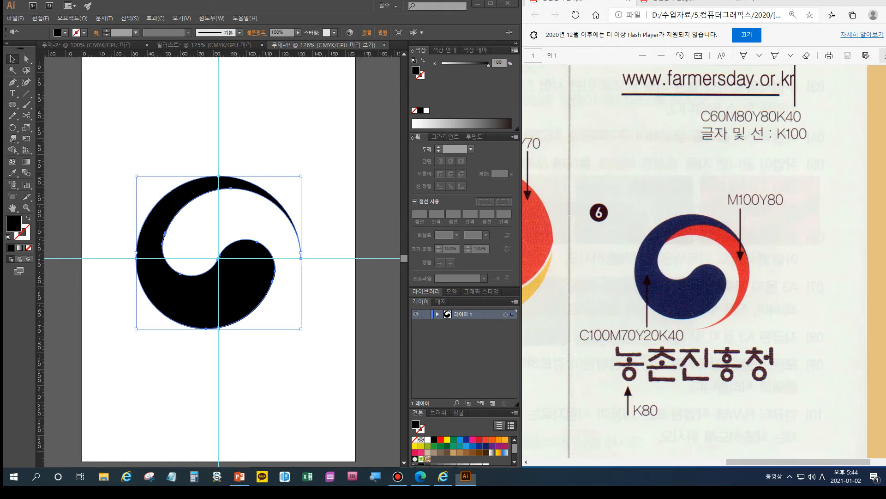
- Switch the colour sliders to CMYK and fill the taegeuk shape with C100 M70 Y20 K40
{"action": "left_click", "coordinate": [514, 50]}
{"action": "left_click", "coordinate": [541, 97]}
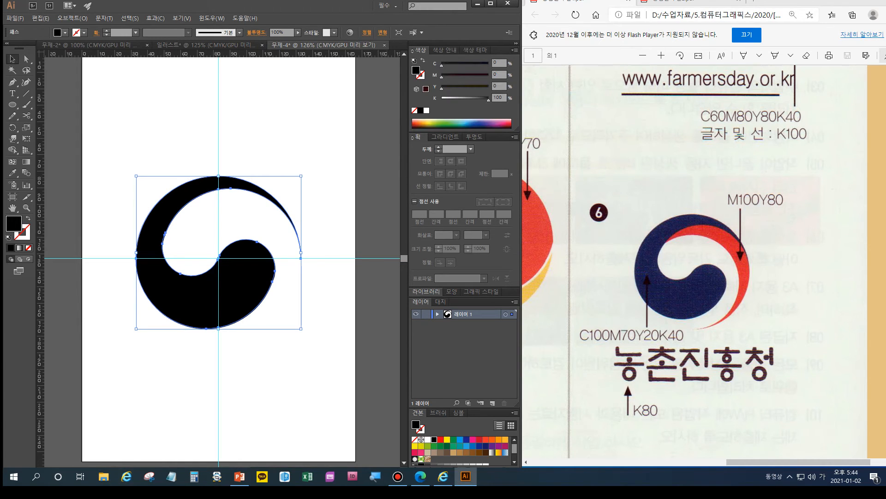
{"action": "double_click", "coordinate": [497, 63]}
{"action": "type", "text": "100"}
{"action": "key", "text": "Tab"}
{"action": "key", "text": "Tab"}
{"action": "key", "text": "Tab"}
{"action": "type", "text": "40"}
{"action": "key", "text": "Return"}
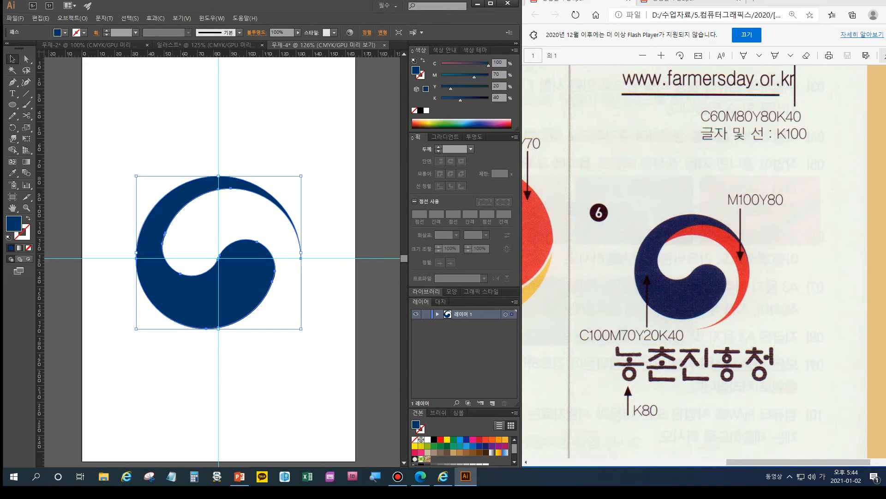
- Hide the blue shape, delete the leftover outlined S-curve paths beneath it, and show the hidden shape again
{"action": "key", "text": "ctrl+c"}
{"action": "left_click", "coordinate": [72, 18]}
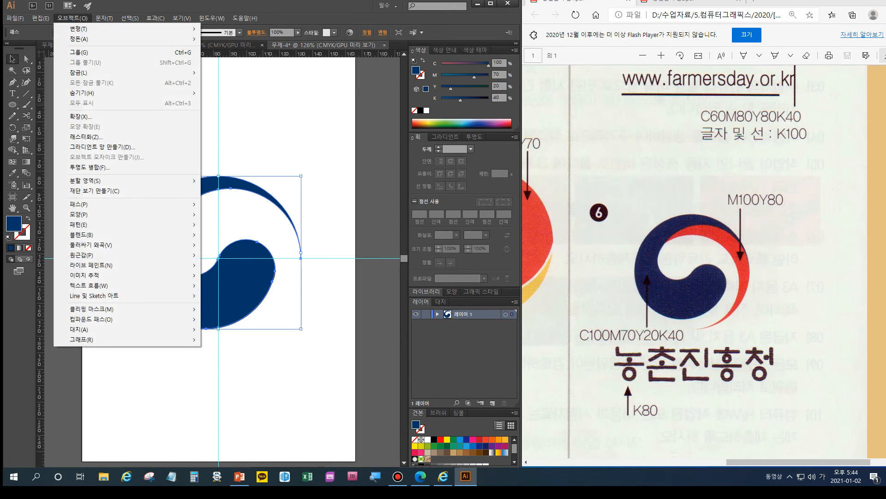
{"action": "mouse_move", "coordinate": [138, 93]}
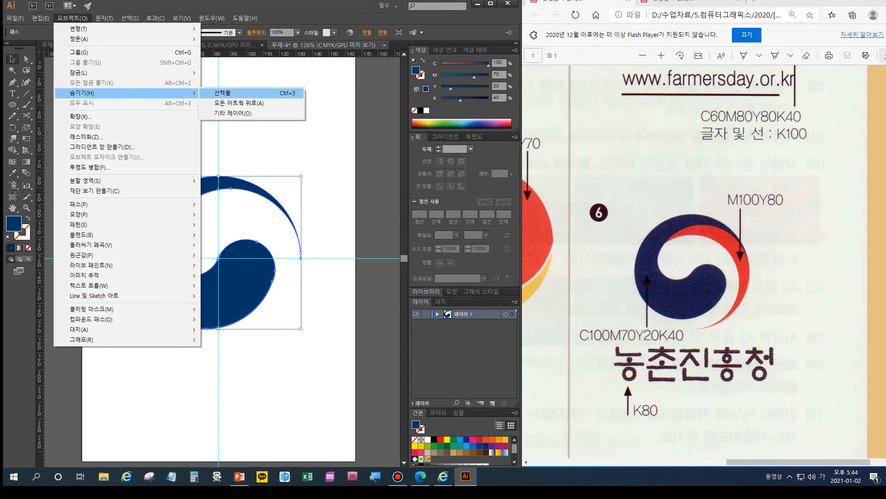
{"action": "left_click", "coordinate": [219, 93]}
{"action": "left_click_drag", "start_coordinate": [114, 162], "coordinate": [311, 395]}
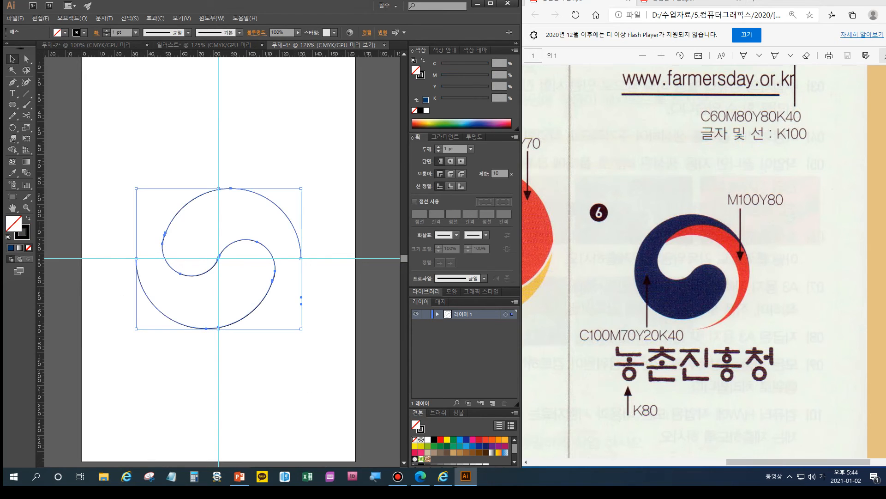
{"action": "key", "text": "Delete"}
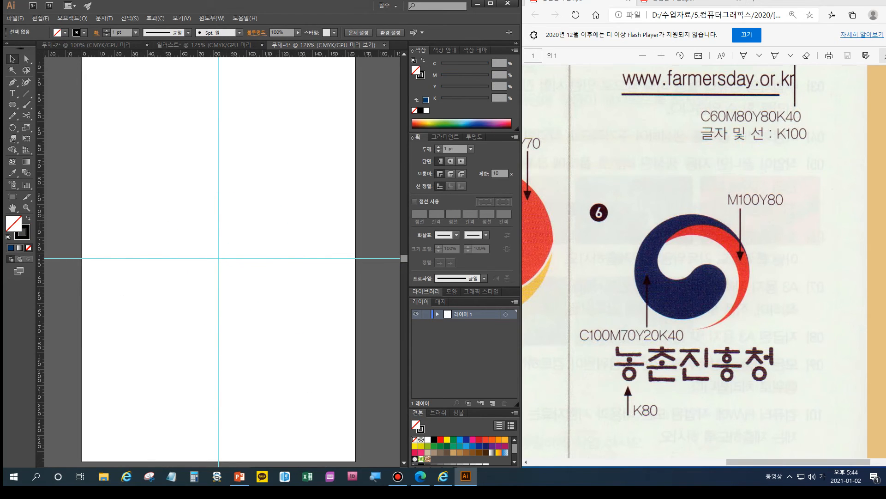
{"action": "key", "text": "ctrl+z"}
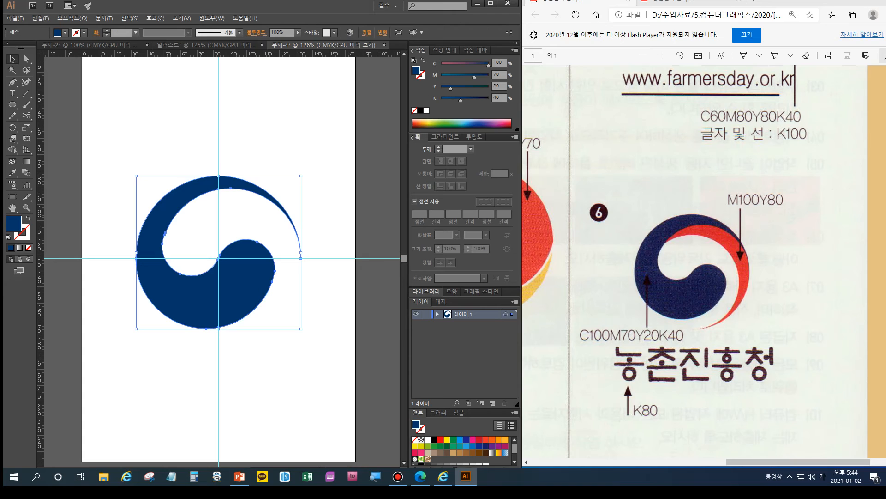
- Paste a copy of the blue shape in place and rotate the copy roughly a quarter turn clockwise
{"action": "key", "text": "r"}
{"action": "key", "text": "v"}
{"action": "key", "text": "r"}
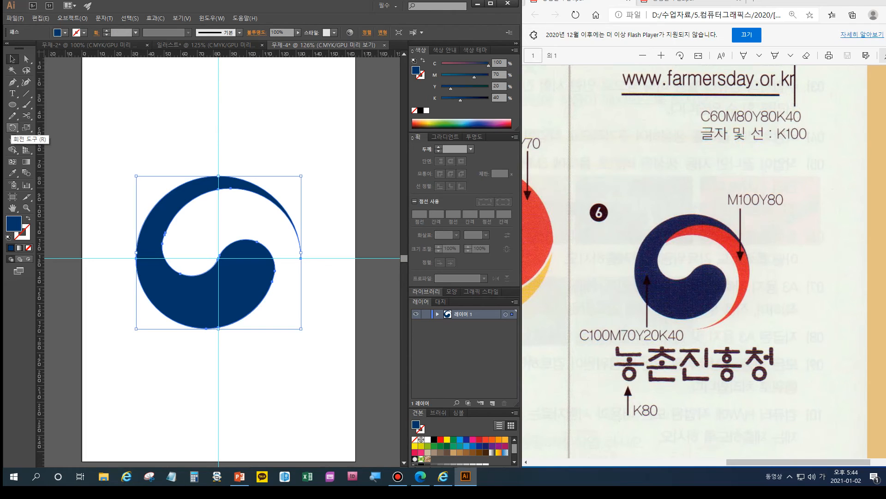
{"action": "key", "text": "v"}
{"action": "key", "text": "ctrl+c"}
{"action": "key", "text": "ctrl+f"}
{"action": "left_click", "coordinate": [41, 18]}
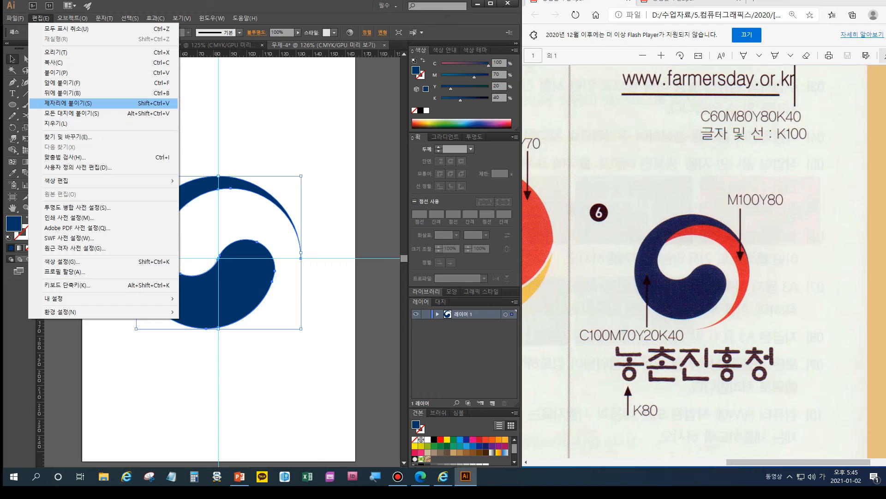
{"action": "left_click", "coordinate": [69, 103]}
{"action": "key", "text": "r"}
{"action": "left_click_drag", "start_coordinate": [249, 185], "coordinate": [271, 258]}
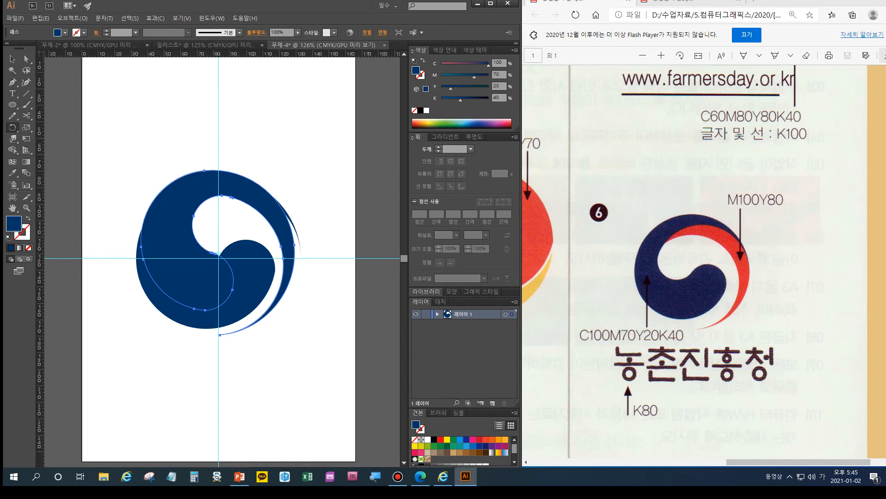
- Add an anchor point on the left part of the rotated copy's inner curve
{"action": "left_click", "coordinate": [12, 82]}
{"action": "left_click", "coordinate": [12, 82]}
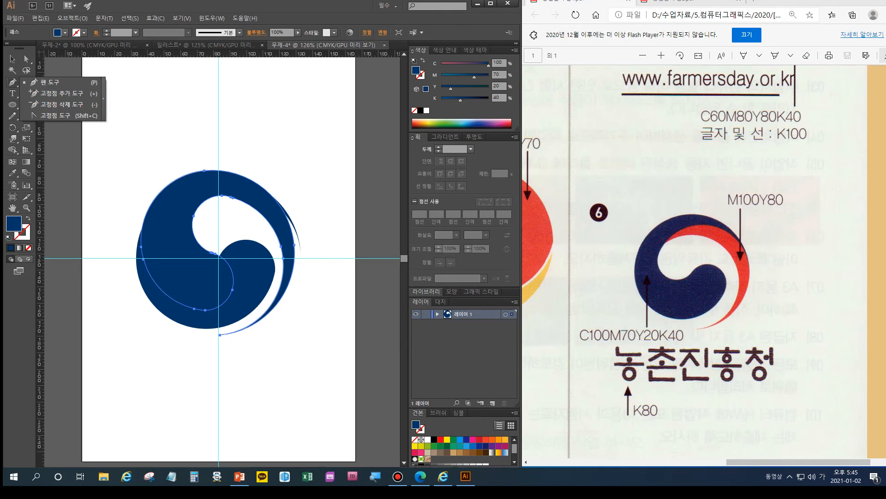
{"action": "left_click", "coordinate": [60, 93]}
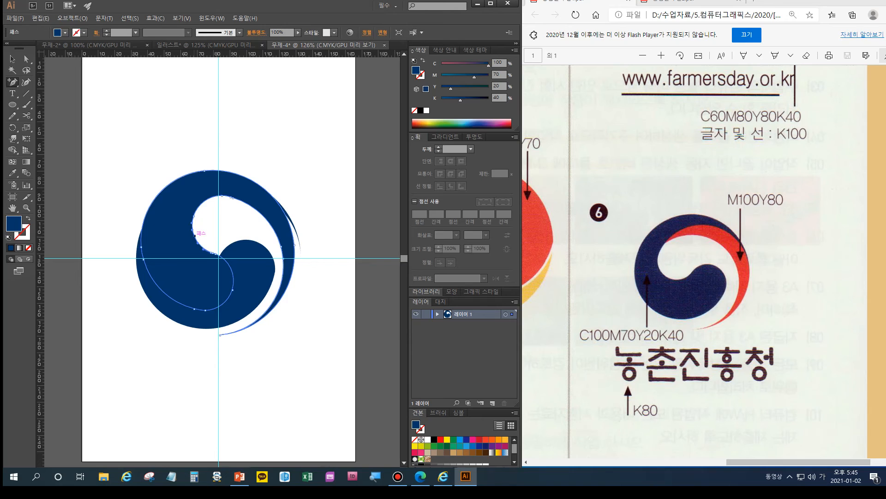
{"action": "left_click", "coordinate": [195, 232]}
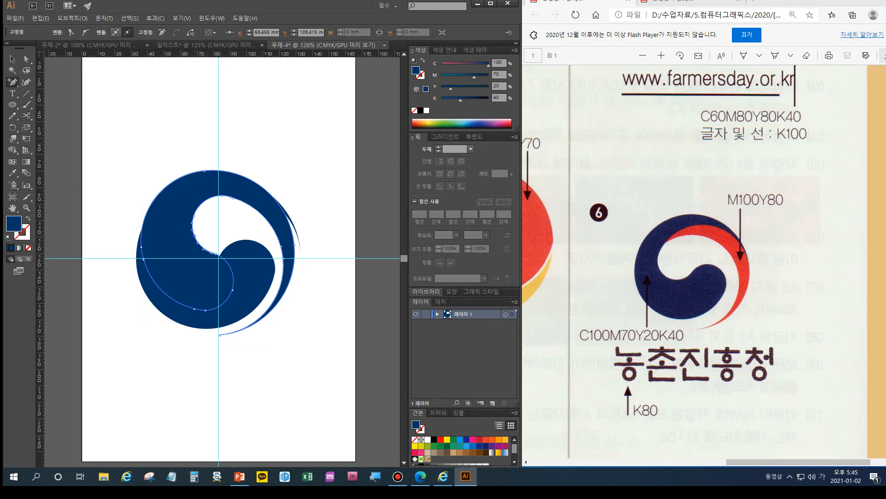
- Cut the rotated copy with Scissors at its inner-curve anchor and left outer anchor, and delete the severed lower part
{"action": "left_click", "coordinate": [27, 115]}
{"action": "left_click", "coordinate": [192, 223]}
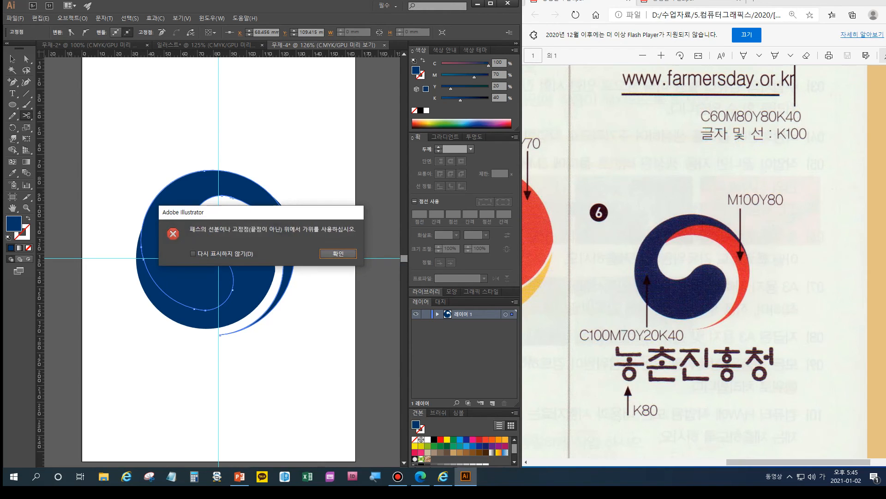
{"action": "key", "text": "Return"}
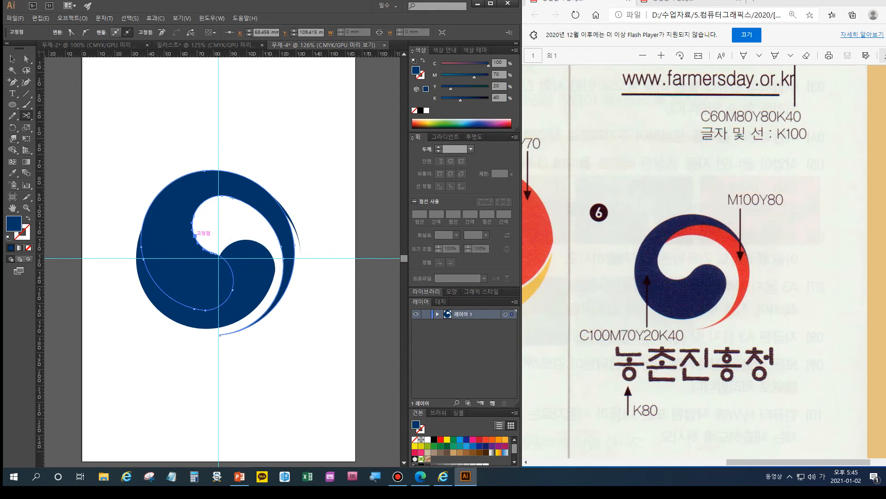
{"action": "left_click", "coordinate": [141, 247]}
{"action": "key", "text": "q"}
{"action": "key", "text": "a"}
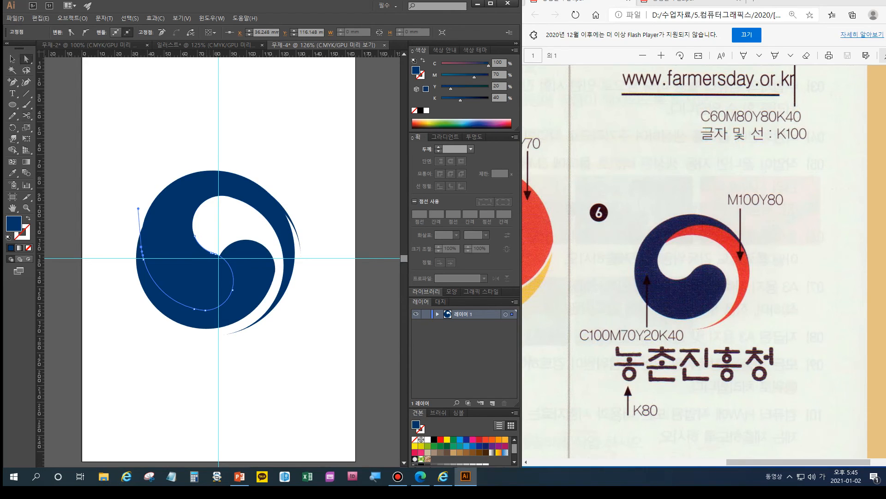
{"action": "left_click", "coordinate": [178, 274]}
{"action": "key", "text": "Delete"}
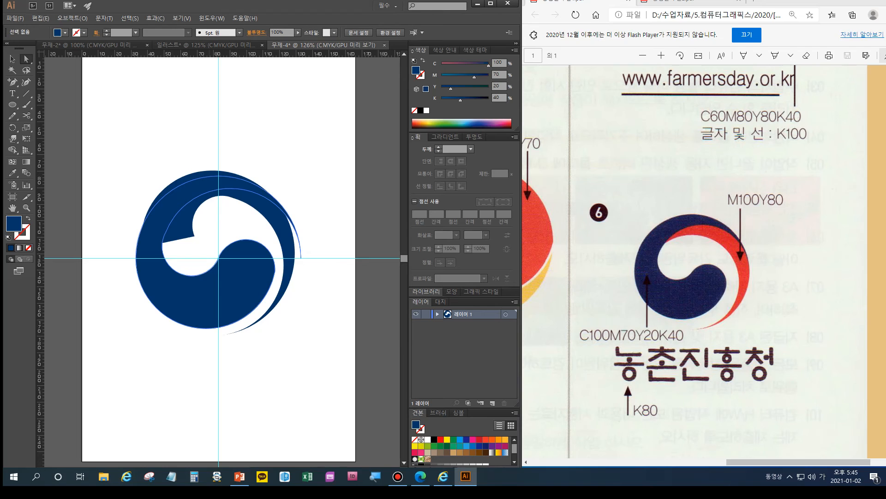
- Fill the remaining part of the rotated copy with C0 M100 Y80 K0
{"action": "key", "text": "v"}
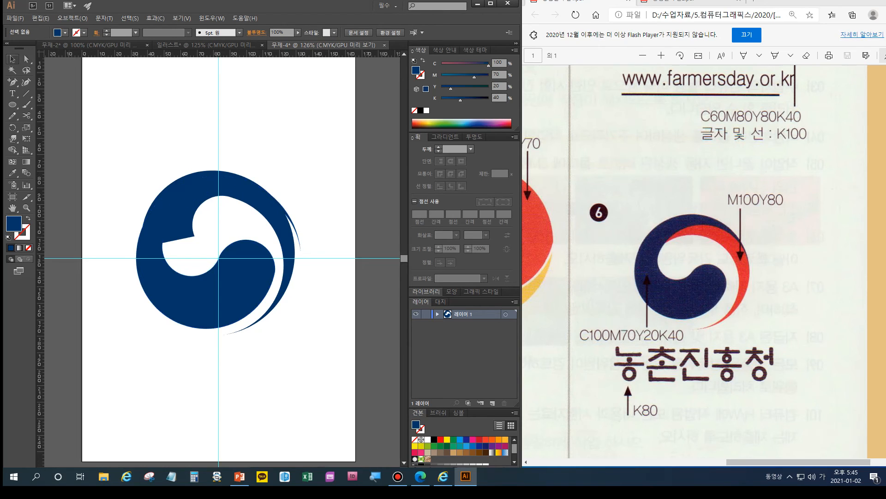
{"action": "left_click", "coordinate": [205, 171]}
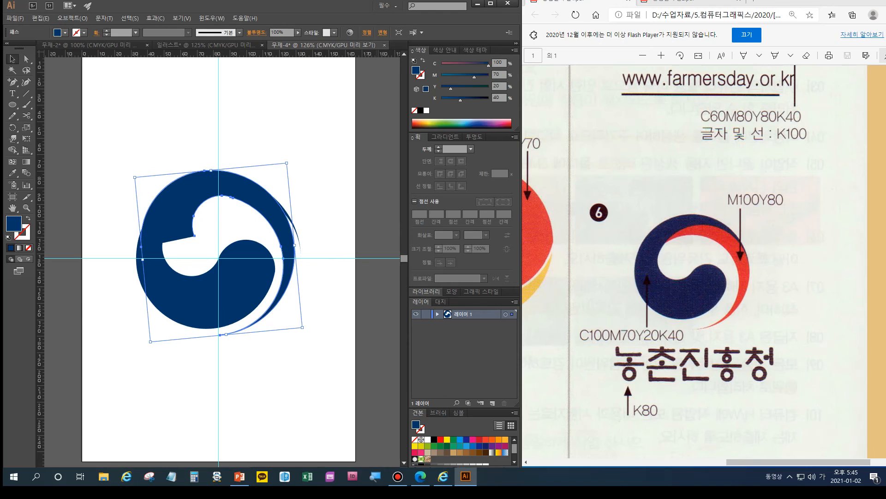
{"action": "double_click", "coordinate": [498, 63]}
{"action": "type", "text": "0"}
{"action": "key", "text": "Tab"}
{"action": "type", "text": "100"}
{"action": "key", "text": "Tab"}
{"action": "type", "text": "80"}
{"action": "key", "text": "Tab"}
{"action": "type", "text": "0"}
{"action": "key", "text": "Tab"}
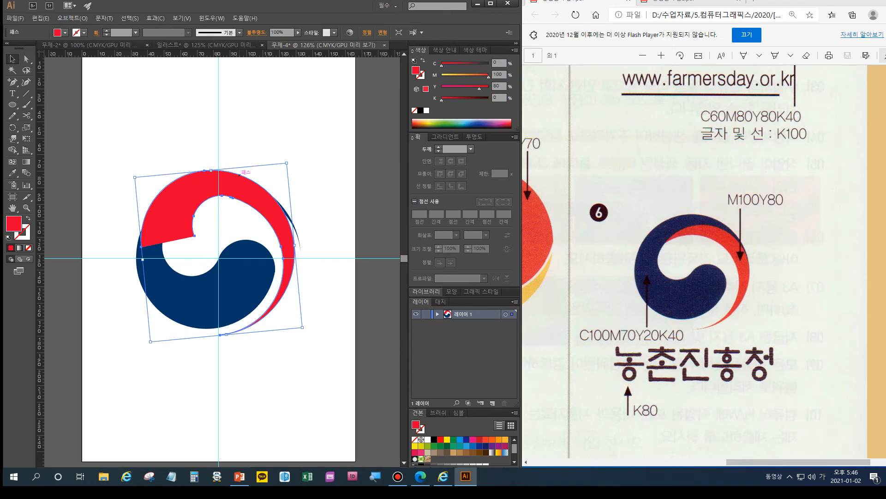
- Send the red shape to the back, behind the blue taegeuk shape
{"action": "right_click", "coordinate": [240, 176]}
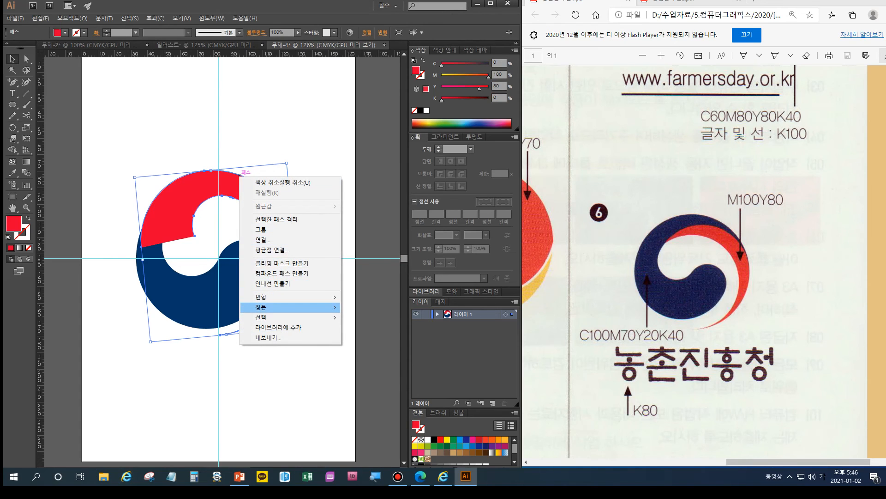
{"action": "mouse_move", "coordinate": [295, 307]}
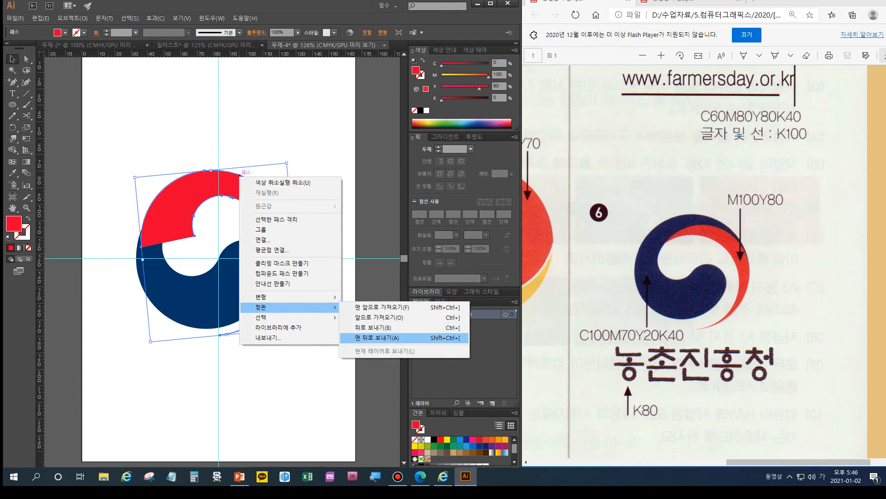
{"action": "left_click", "coordinate": [376, 338]}
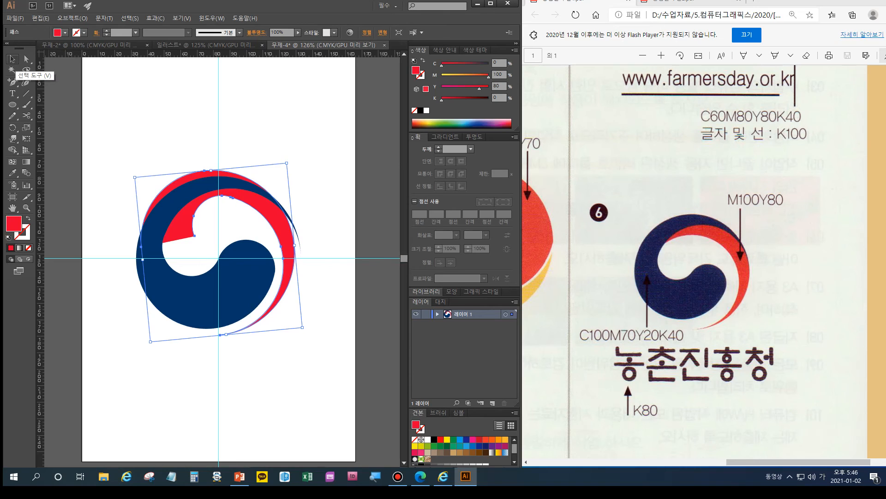
- Nudge the red shape right and down so its outer edge aligns with the blue crescent's upper rim and right tip
{"action": "key", "text": "Right"}
{"action": "key", "text": "Right"}
{"action": "key", "text": "Right"}
{"action": "key", "text": "Right"}
{"action": "key", "text": "Right"}
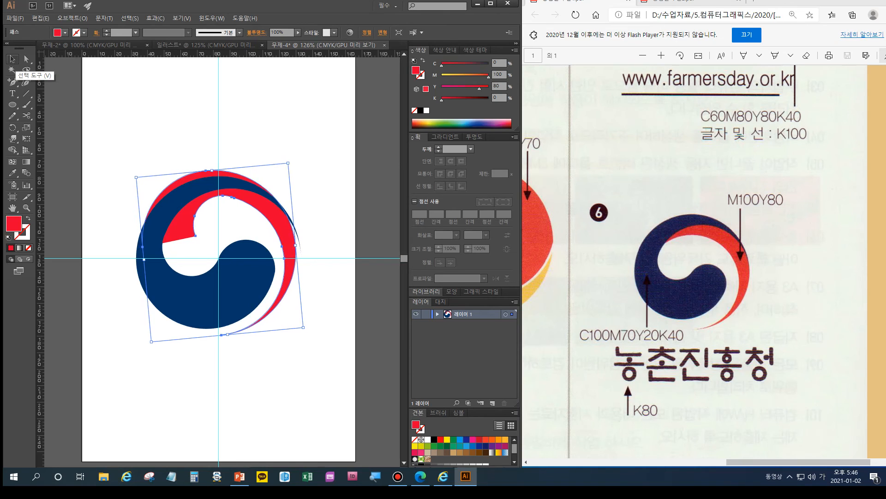
{"action": "key", "text": "Right"}
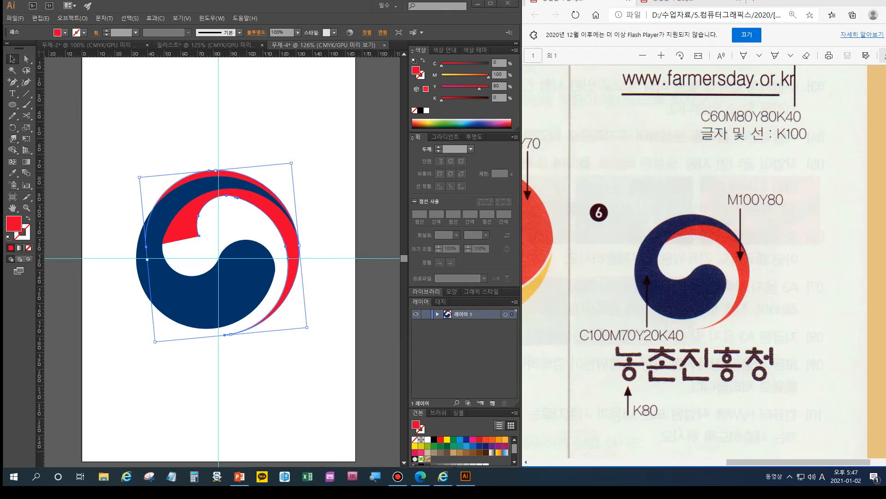
{"action": "key", "text": "alt+Tab"}
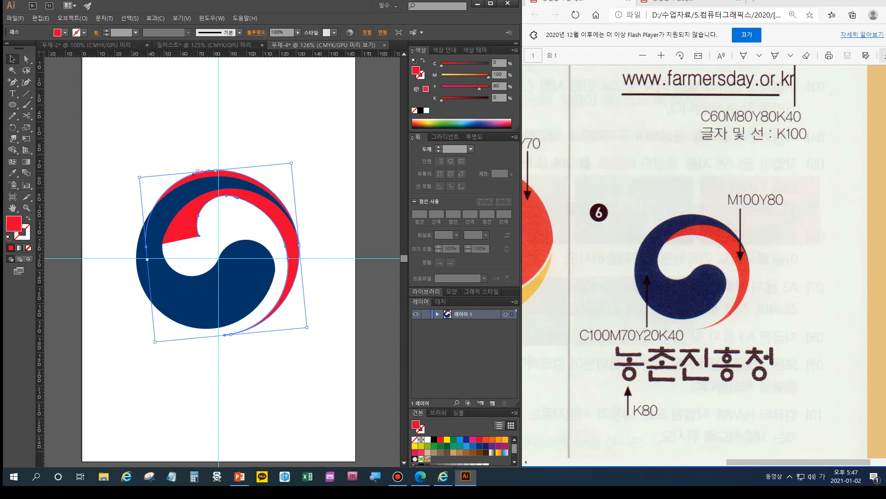
{"action": "key", "text": "Down"}
{"action": "key", "text": "Down"}
{"action": "key", "text": "Down"}
{"action": "key", "text": "Down"}
{"action": "key", "text": "Down"}
{"action": "key", "text": "Down"}
{"action": "key", "text": "Down"}
{"action": "key", "text": "Down"}
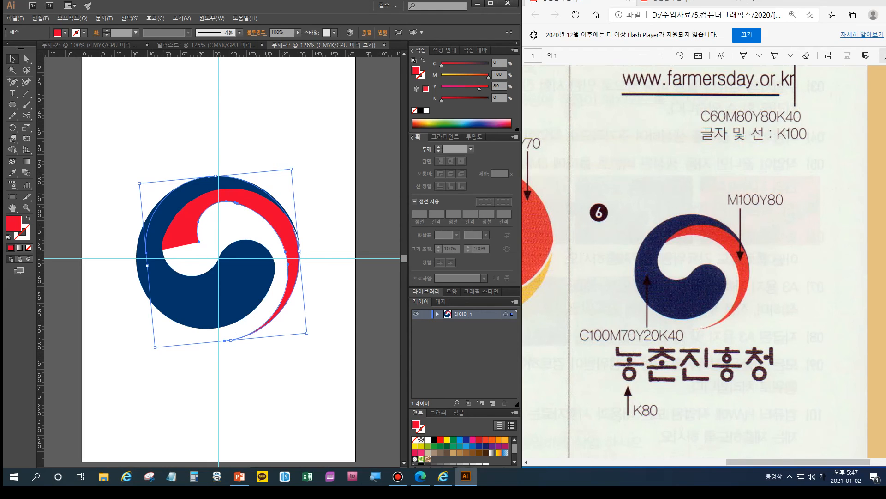
{"action": "key", "text": "Right"}
{"action": "key", "text": "Right"}
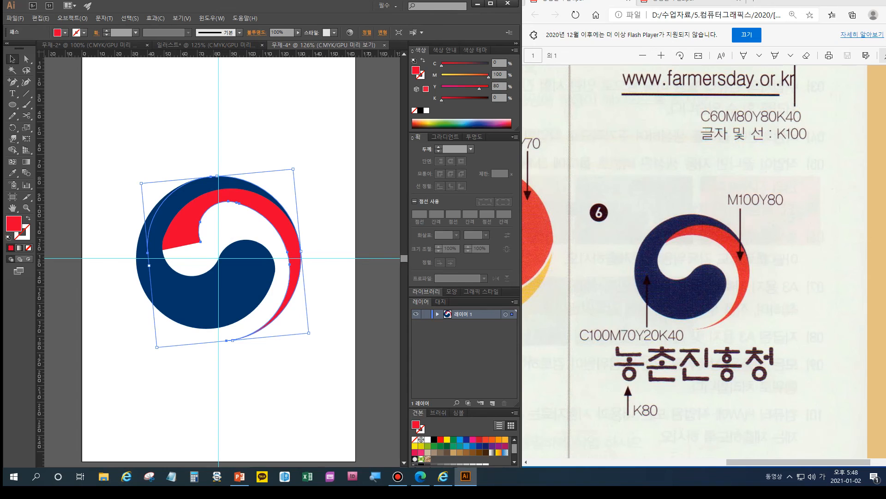
- Hide the blue taegeuk shape so that only the red shape remains on the artboard
{"action": "key", "text": "ctrl+shift+a"}
{"action": "left_click", "coordinate": [197, 298]}
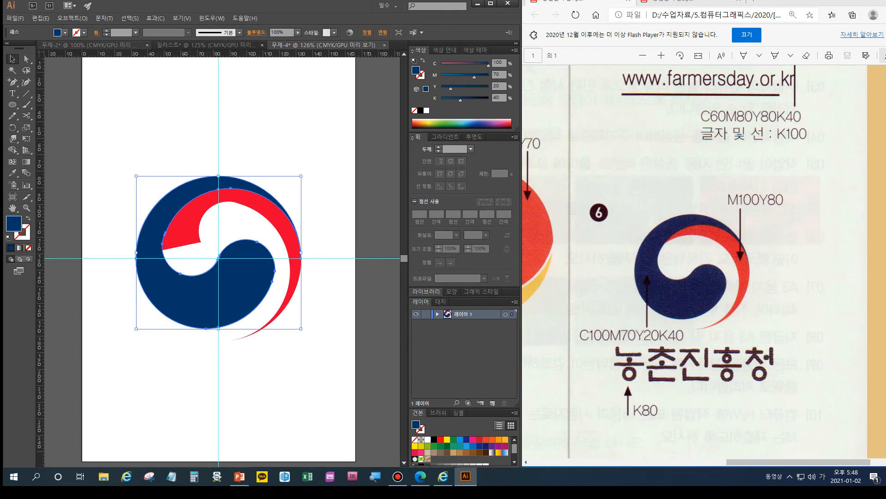
{"action": "left_click", "coordinate": [72, 18]}
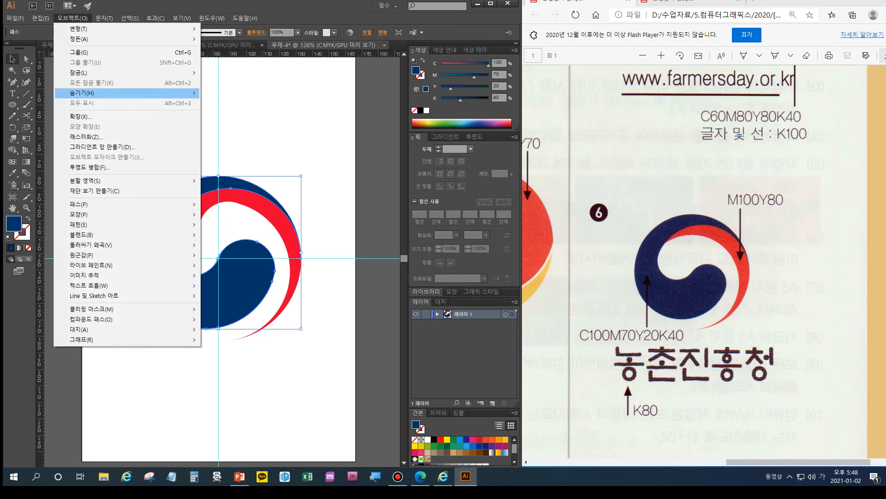
{"action": "mouse_move", "coordinate": [92, 92]}
{"action": "left_click", "coordinate": [222, 93]}
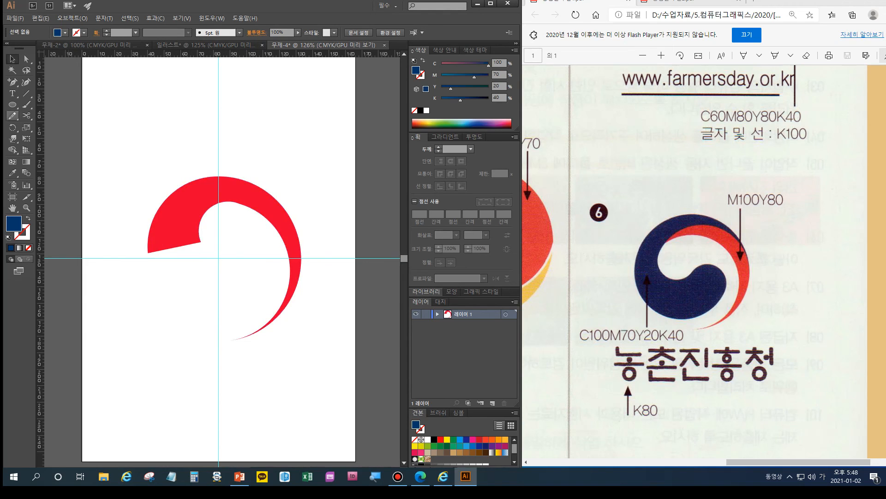
- Draw a circle over the red shape, placed so its edge defines the crescent's inner curve down to the lower tip
{"action": "left_click", "coordinate": [12, 105]}
{"action": "left_click_drag", "start_coordinate": [215, 267], "coordinate": [278, 341]}
{"action": "key", "text": "alt+space"}
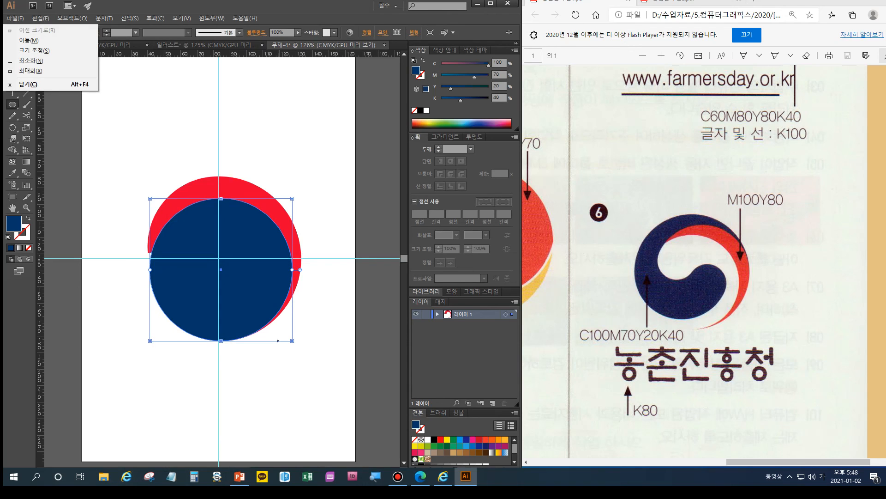
{"action": "key", "text": "Escape"}
{"action": "left_click", "coordinate": [125, 134]}
{"action": "key", "text": "Escape"}
{"action": "key", "text": "v"}
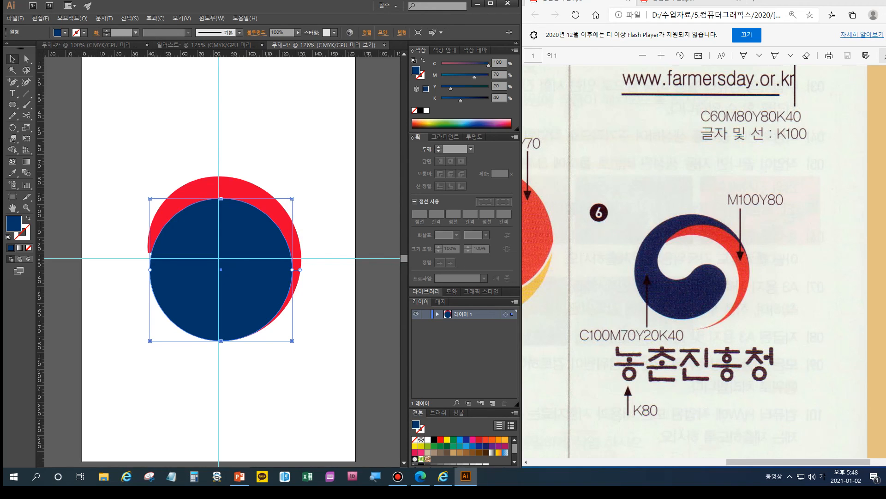
- Divide the circle and the red shape with Pathfinder, and ungroup the resulting pieces
{"action": "key", "text": "ctrl+a"}
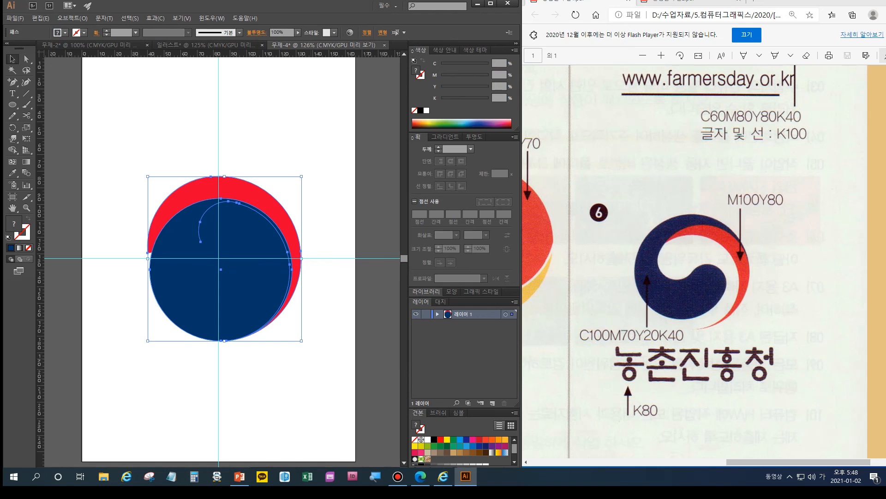
{"action": "key", "text": "ctrl"}
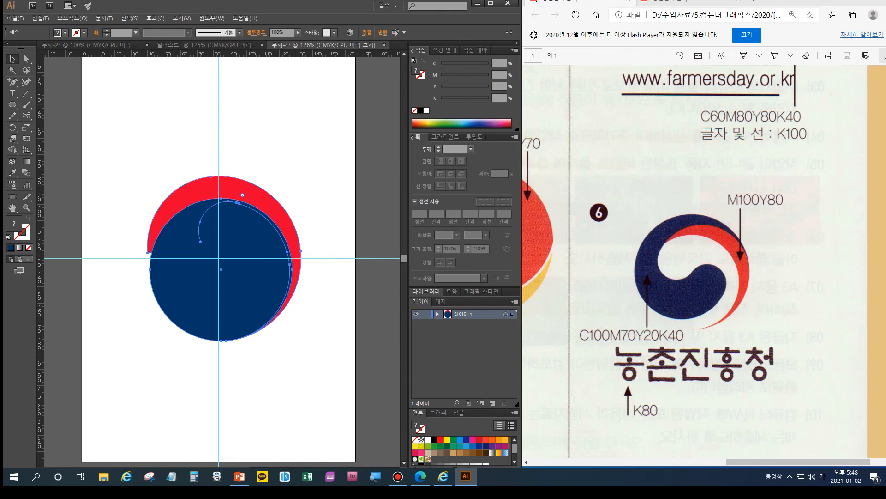
{"action": "key", "text": "ctrl+shift+F9"}
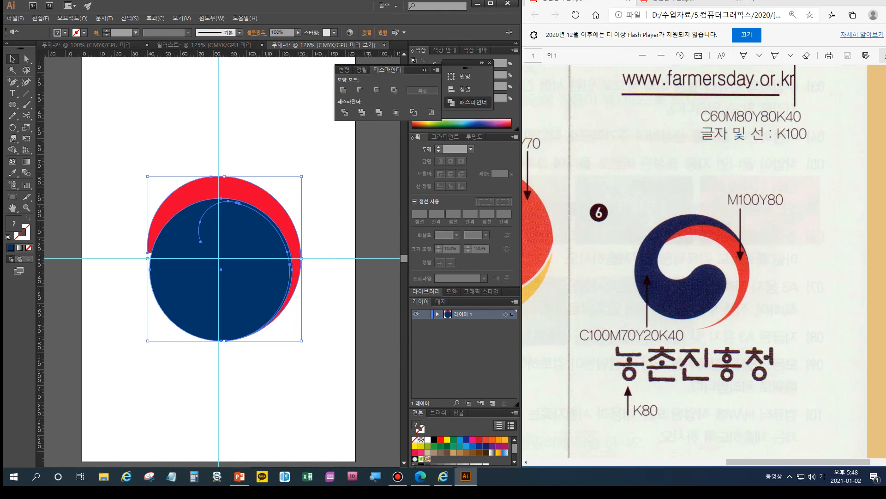
{"action": "left_click", "coordinate": [345, 112]}
{"action": "right_click", "coordinate": [228, 221]}
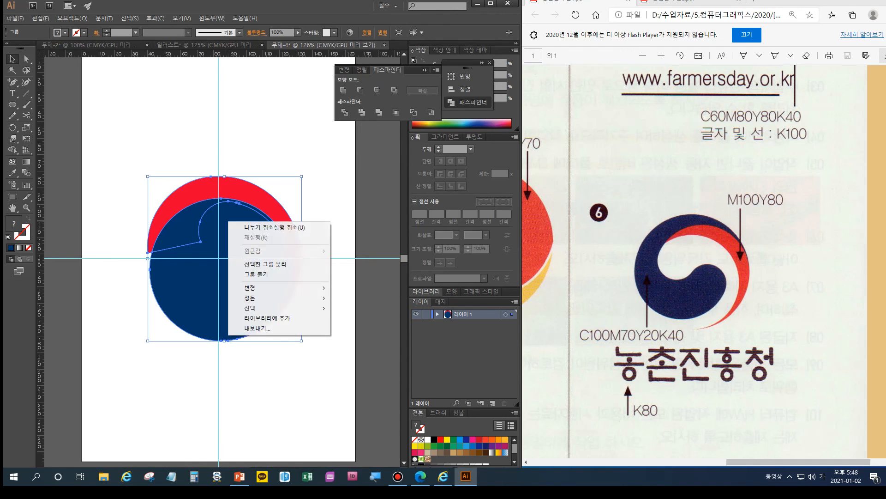
{"action": "left_click", "coordinate": [250, 274]}
{"action": "double_click", "coordinate": [250, 274]}
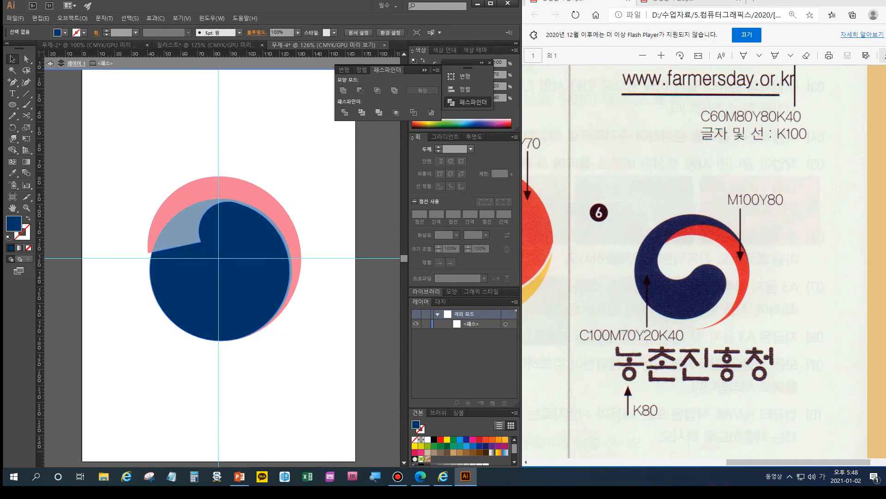
{"action": "left_click", "coordinate": [50, 64]}
- Delete the blue pieces inside the circle so that only the thin red crescent is left
{"action": "left_click", "coordinate": [199, 282]}
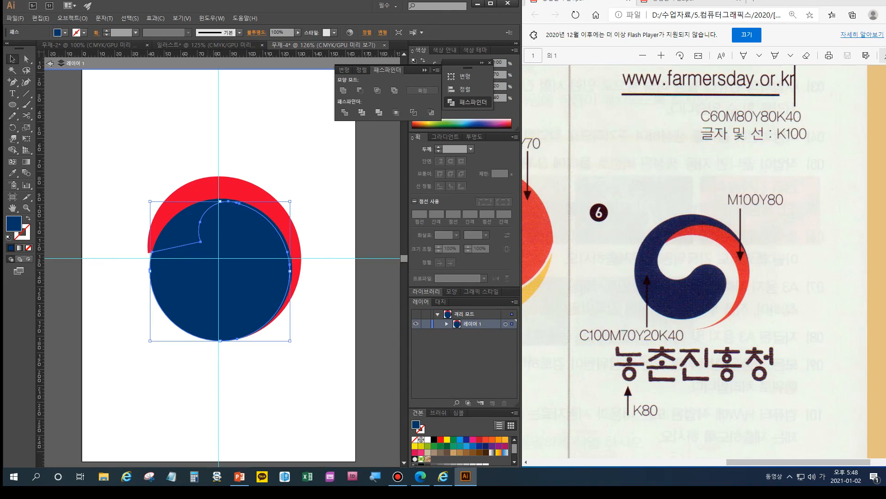
{"action": "left_click", "coordinate": [184, 228]}
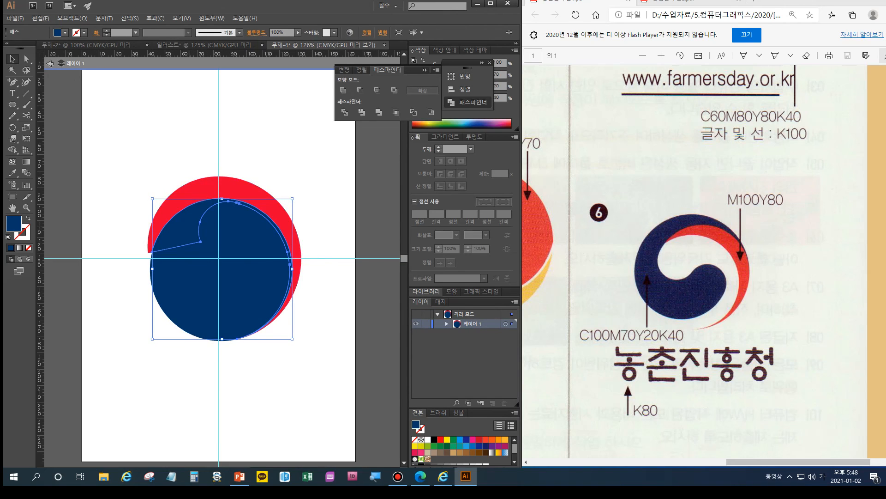
{"action": "key", "text": "Delete"}
{"action": "left_click", "coordinate": [203, 279]}
{"action": "key", "text": "Delete"}
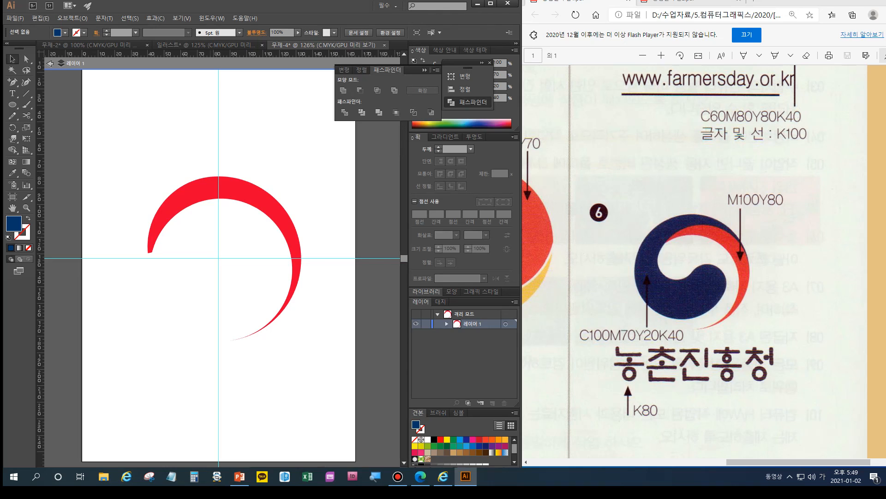
- Show the hidden blue taegeuk shape again and send the red crescent to the back behind it
{"action": "left_click", "coordinate": [72, 18]}
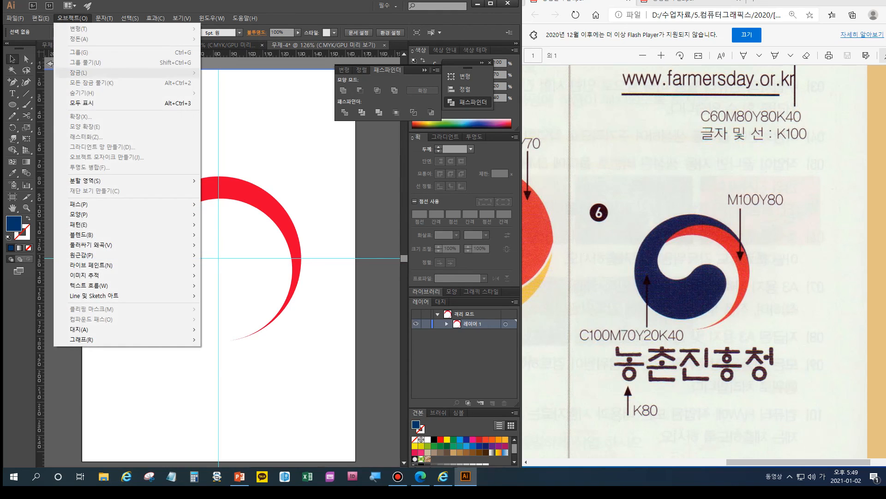
{"action": "left_click", "coordinate": [120, 103]}
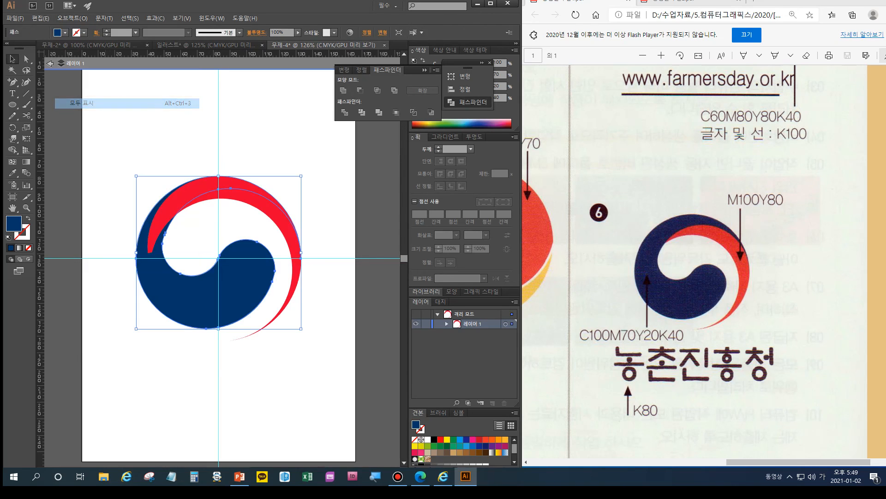
{"action": "left_click", "coordinate": [185, 143]}
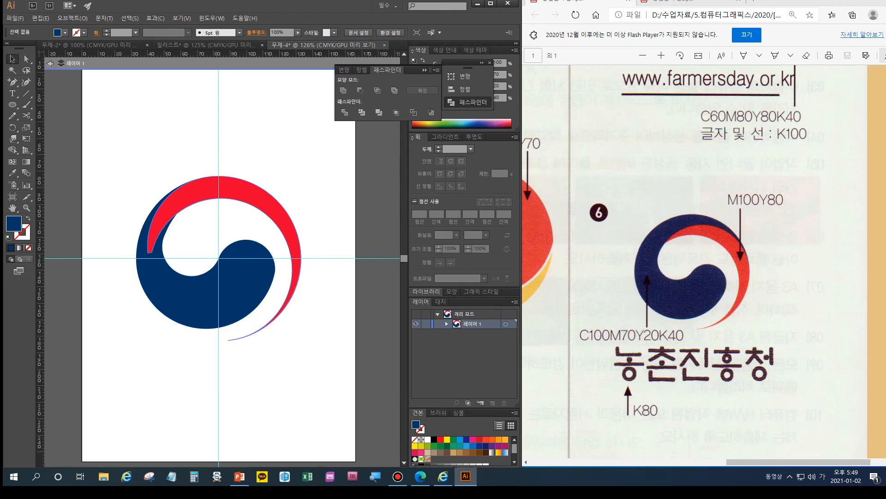
{"action": "left_click", "coordinate": [206, 184]}
{"action": "key", "text": "Escape"}
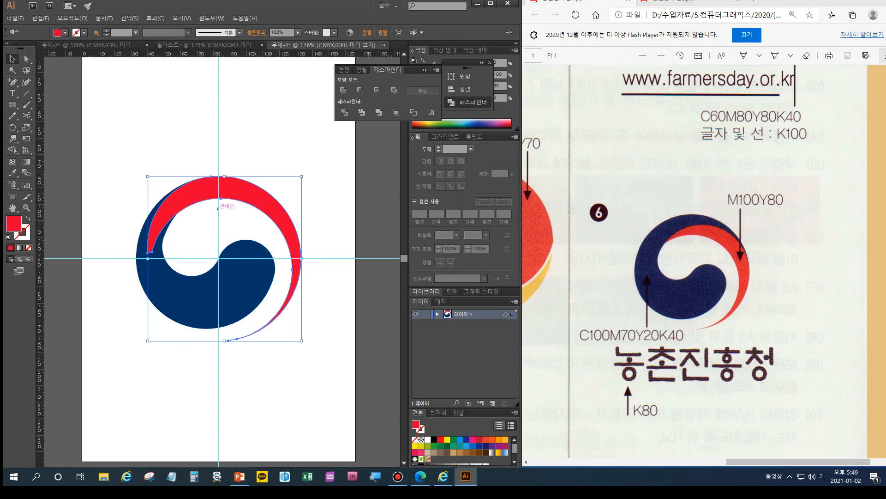
{"action": "key", "text": "ctrl+shift+bracketleft"}
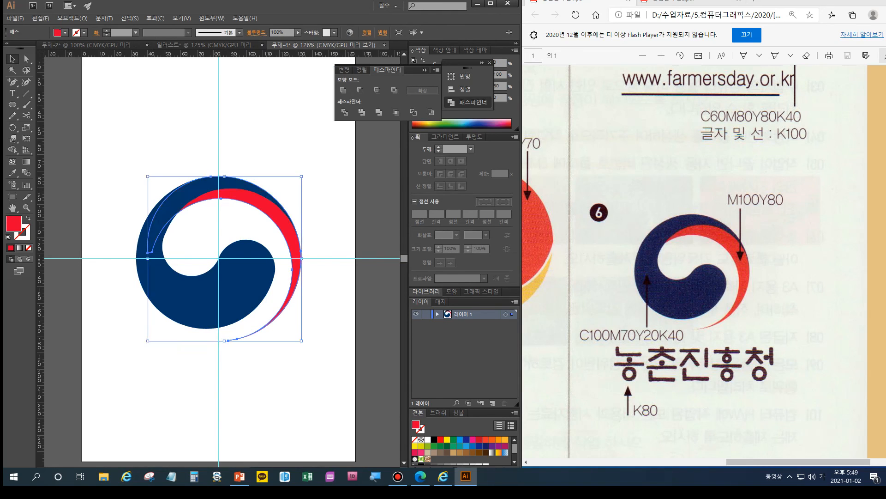
{"action": "left_click", "coordinate": [217, 147]}
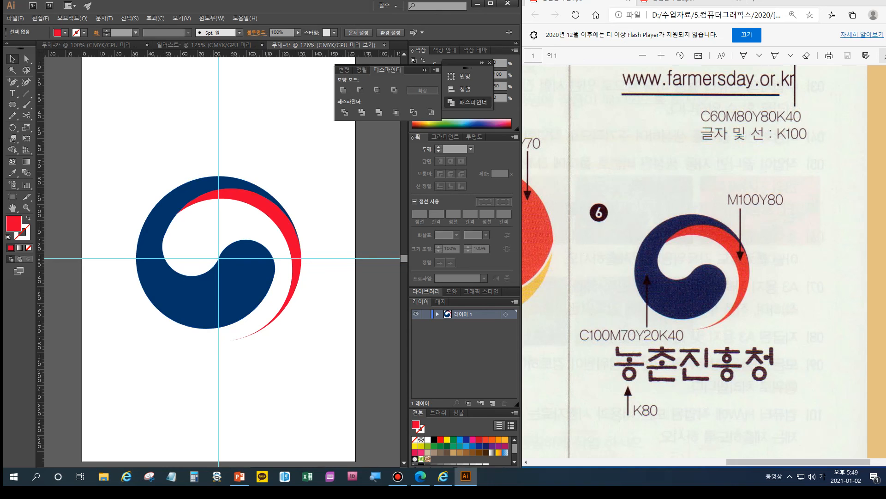
- Consult the annotated poster sheet, and copy the complete taegeuk mark from 무제-4 into the 일러스트 document
{"action": "left_click", "coordinate": [709, 2]}
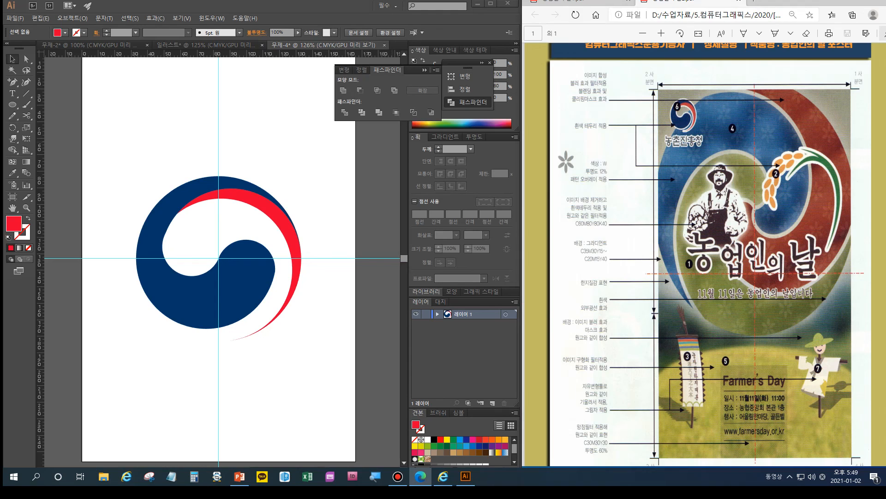
{"action": "left_click", "coordinate": [92, 45]}
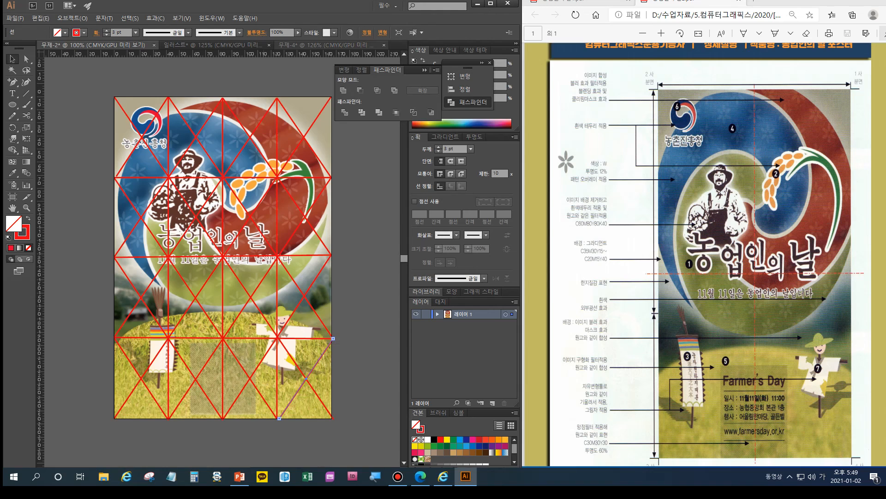
{"action": "left_click", "coordinate": [323, 45]}
{"action": "left_click_drag", "start_coordinate": [118, 151], "coordinate": [319, 350]}
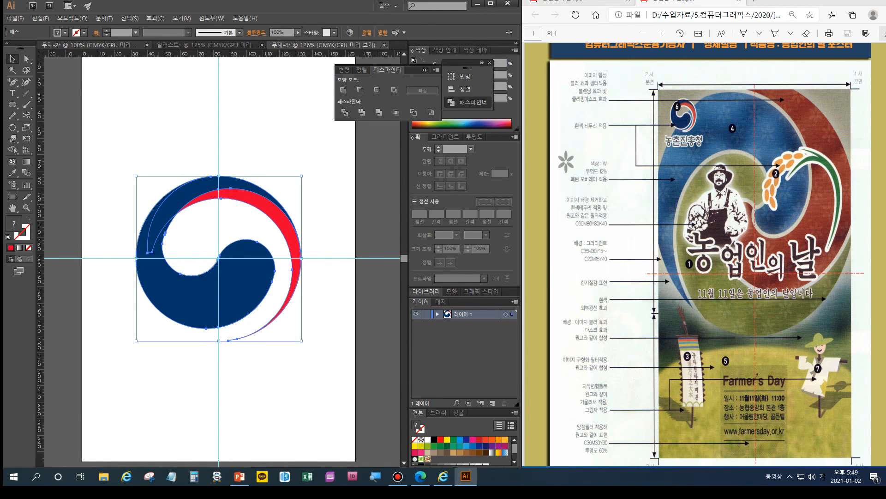
{"action": "left_click", "coordinate": [92, 45]}
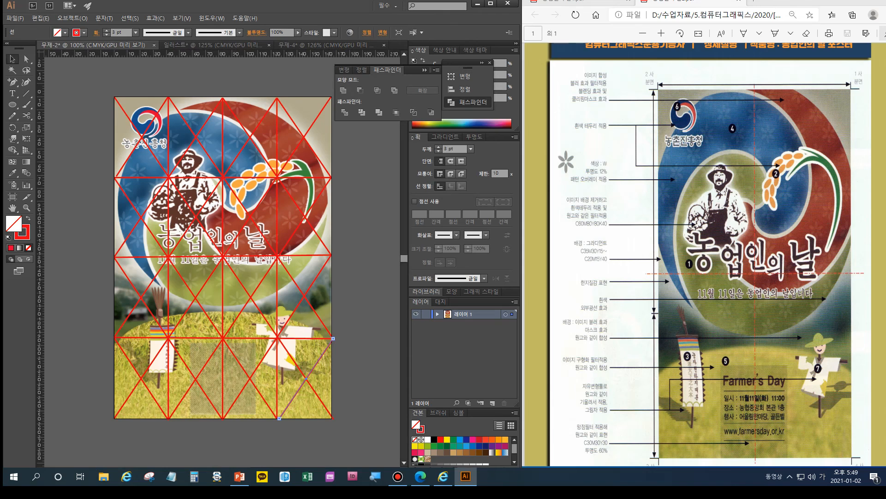
{"action": "left_click", "coordinate": [210, 44]}
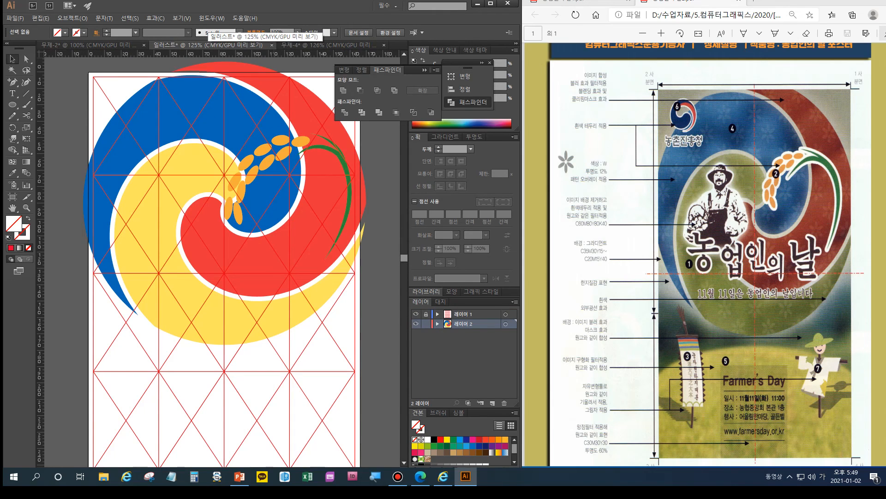
{"action": "key", "text": "ctrl+v"}
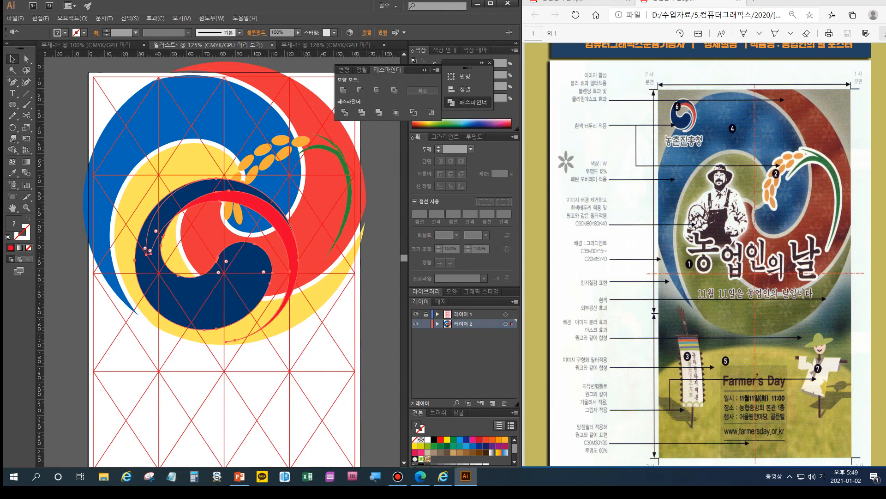
- Scale the pasted mark down to logo size and place it in the poster's upper-left grid cell, as on the design sheet
{"action": "key", "text": "ctrl+t"}
{"action": "left_click_drag", "start_coordinate": [135, 179], "coordinate": [146, 81]}
{"action": "left_click_drag", "start_coordinate": [147, 141], "coordinate": [139, 105]}
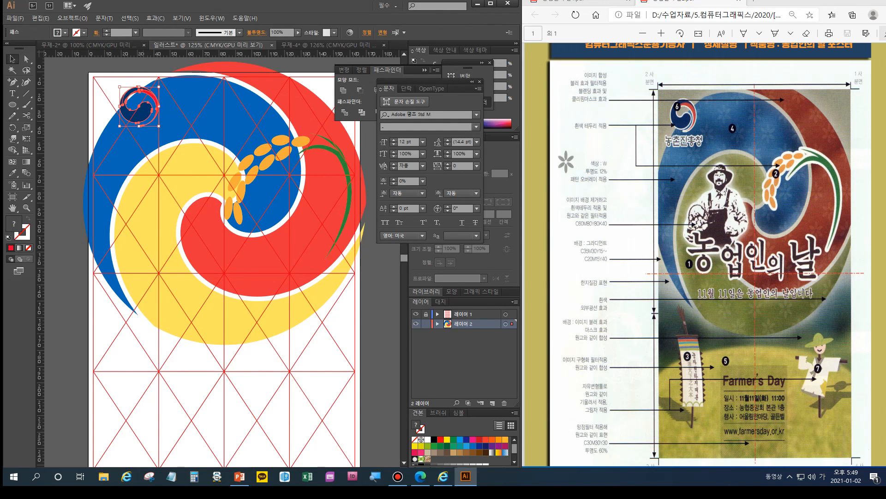